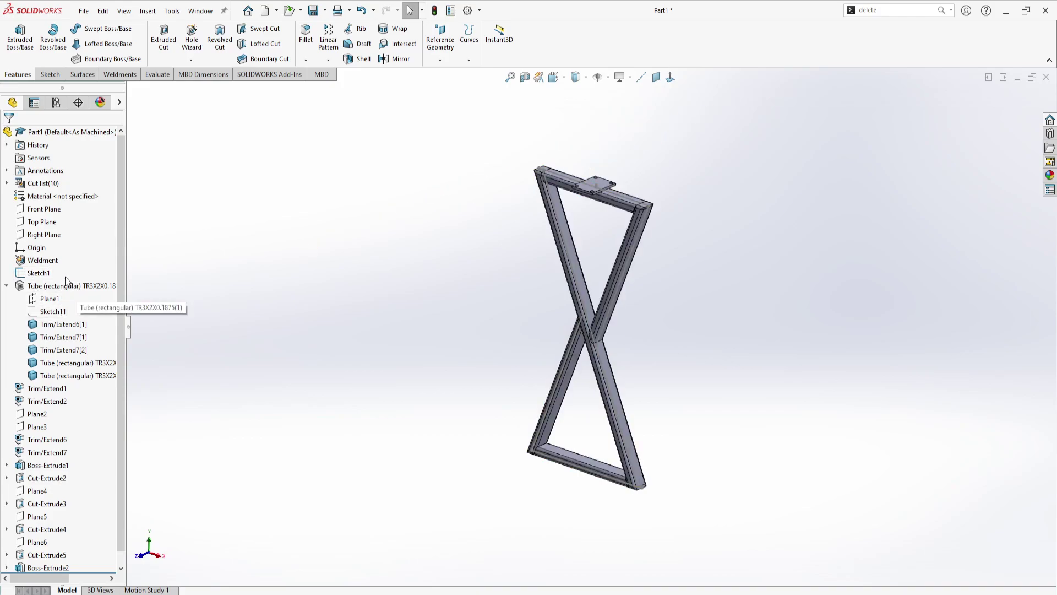
# Edit the tube profile Sketch11, set its 1.00 in horizontal dimension to 2 in and rebuild the model.
pyautogui.click(52, 311)
pyautogui.click(54, 273)
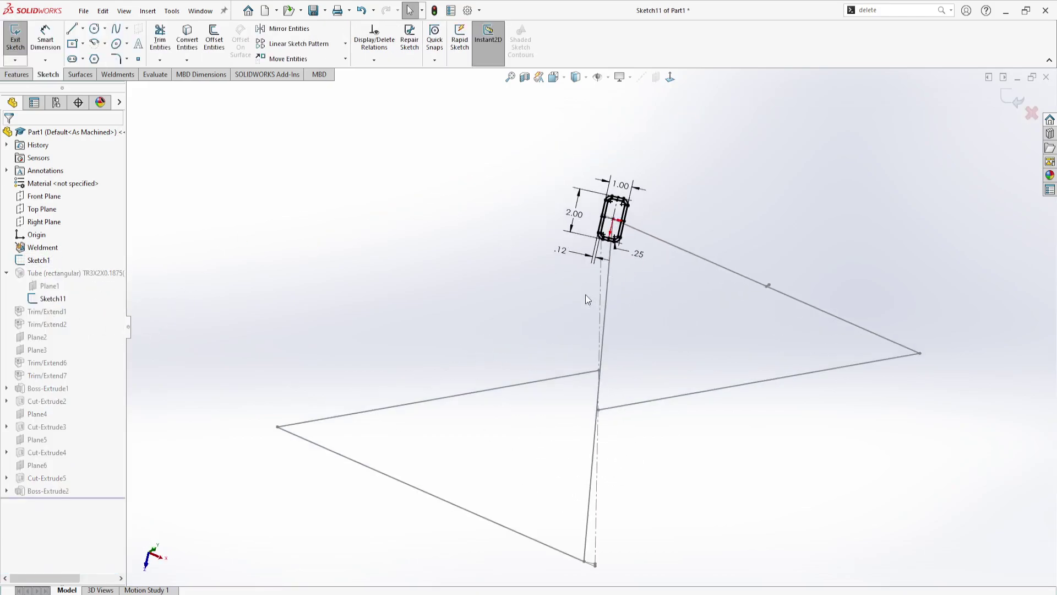
pyautogui.doubleClick(622, 186)
pyautogui.write('2')
pyautogui.press('Return')
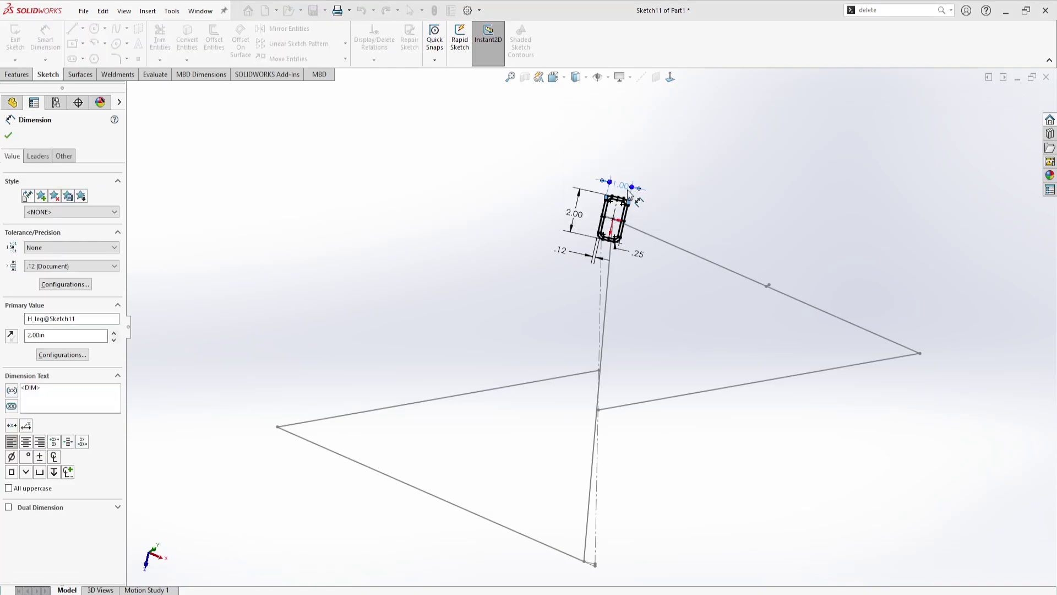
pyautogui.click(439, 6)
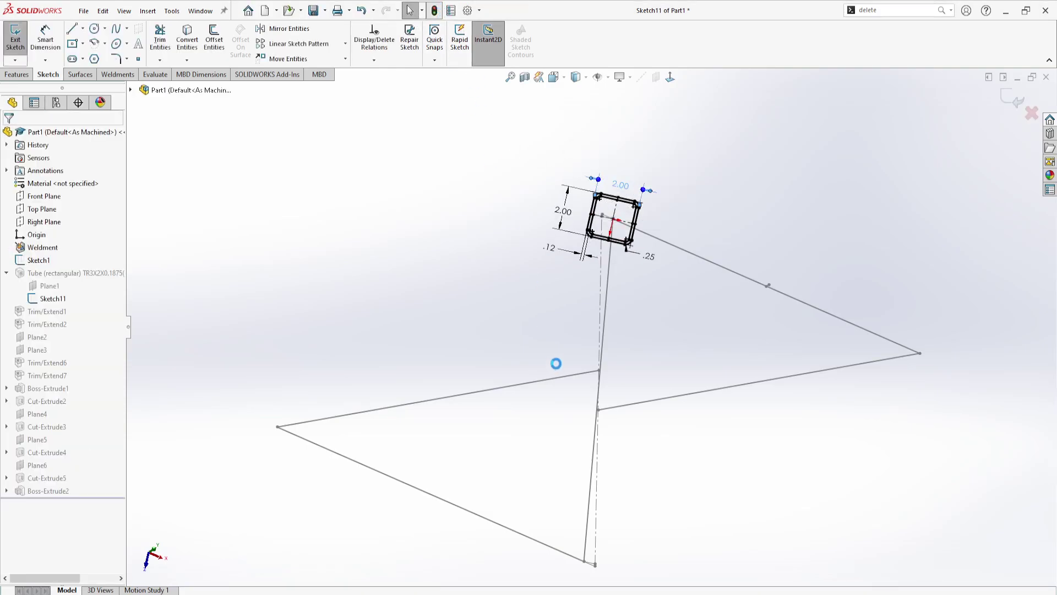
# Examine the upper and lower corner joints of the rebuilt frame against the layout sketch lines.
pyautogui.moveTo(627, 400)
pyautogui.mouseDown(button='middle')
pyautogui.moveTo(604, 293)
pyautogui.moveTo(620, 204)
pyautogui.moveTo(573, 156)
pyautogui.moveTo(640, 181)
pyautogui.mouseUp(button='middle')
pyautogui.scroll(4, 619, 203)
pyautogui.scroll(-5, 514, 214)
pyautogui.moveTo(514, 213); pyautogui.dragTo(512, 267, button='middle')
pyautogui.scroll(-3, 511, 250)
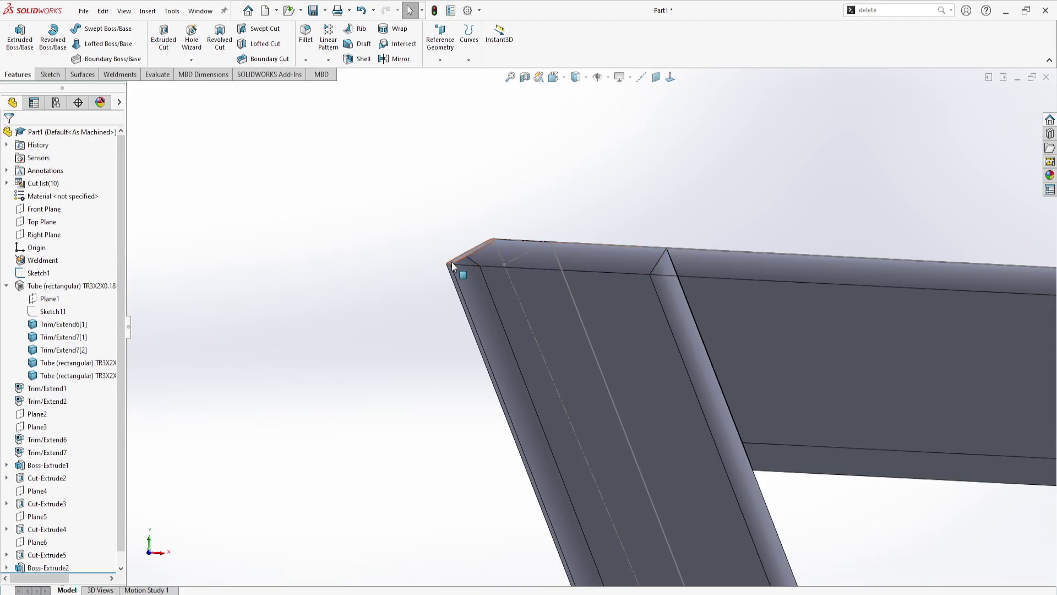
pyautogui.moveTo(490, 228); pyautogui.dragTo(497, 251, button='middle')
pyautogui.scroll(5, 496, 275)
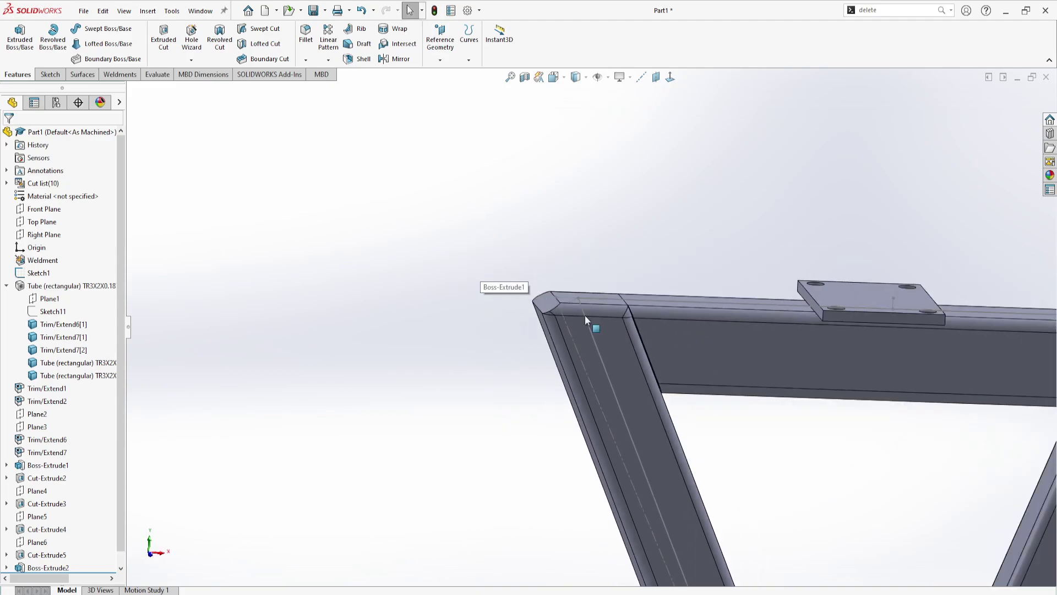
pyautogui.scroll(-5, 661, 293)
pyautogui.scroll(8, 621, 302)
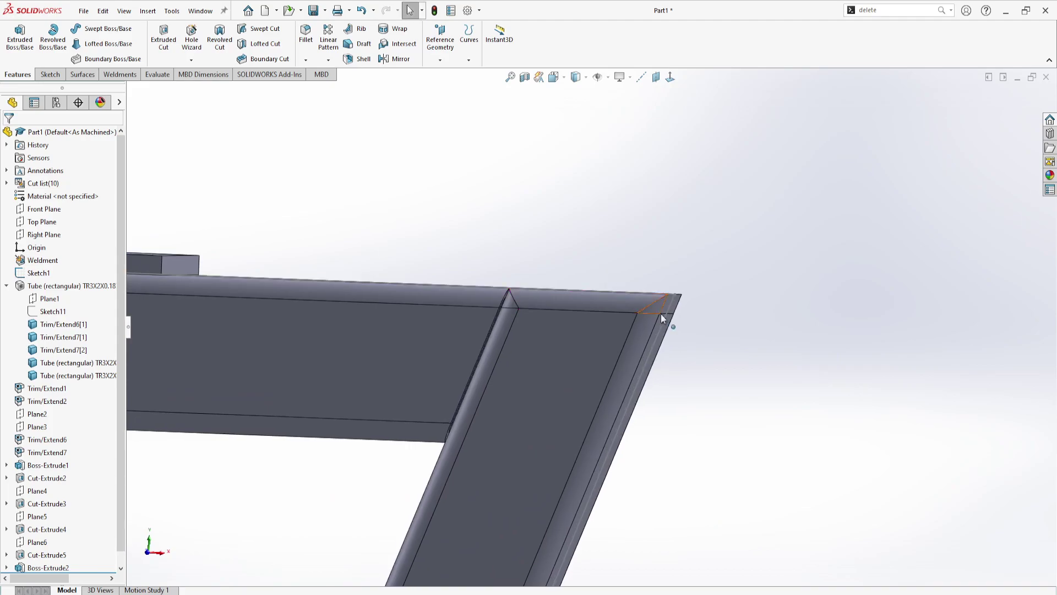
pyautogui.scroll(-8, 583, 407)
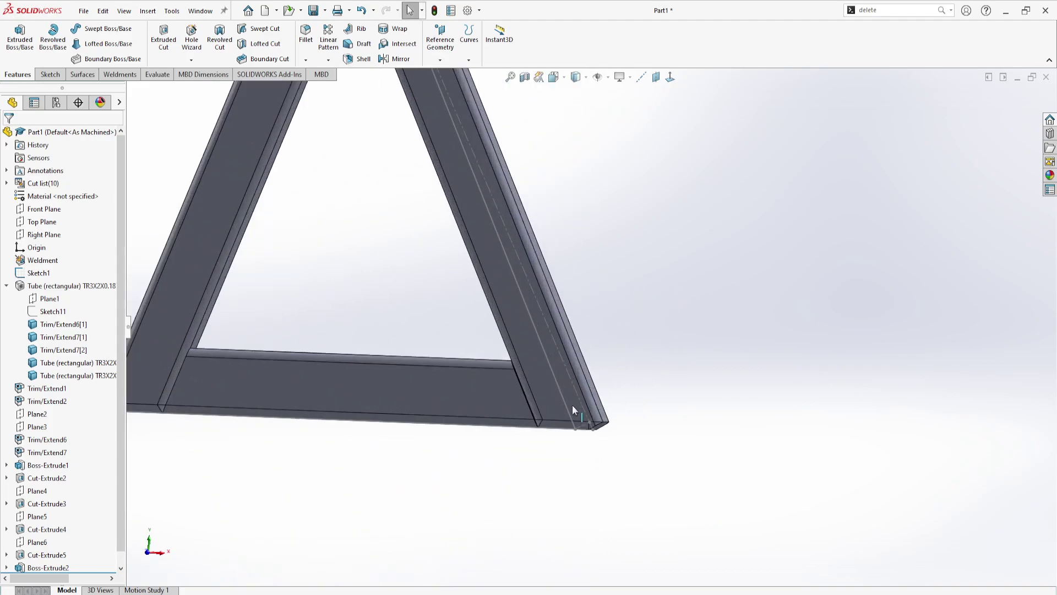
pyautogui.moveTo(576, 349); pyautogui.dragTo(580, 351, button='middle')
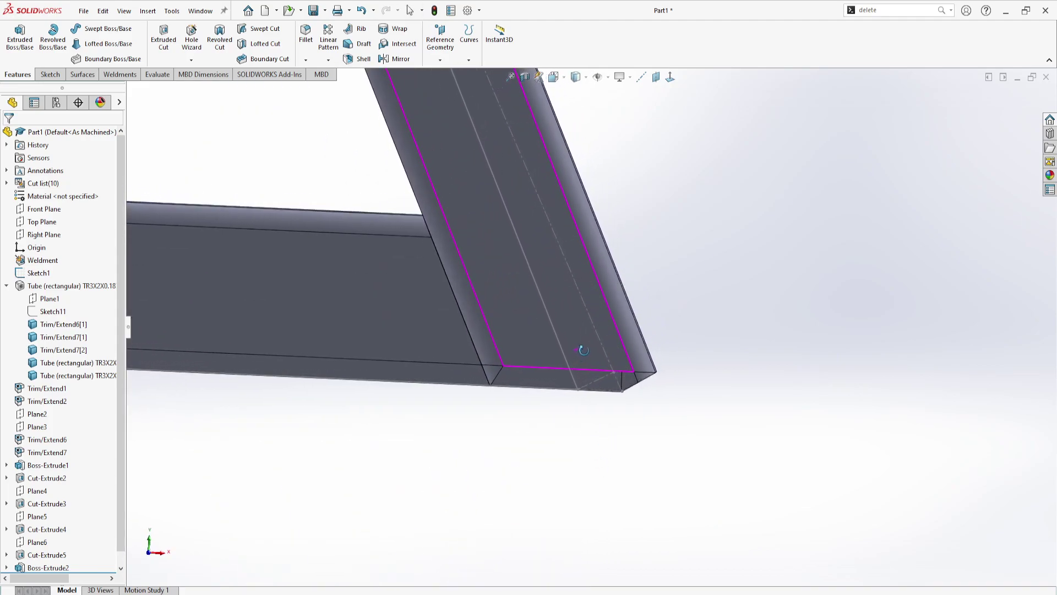
pyautogui.scroll(-1, 571, 389)
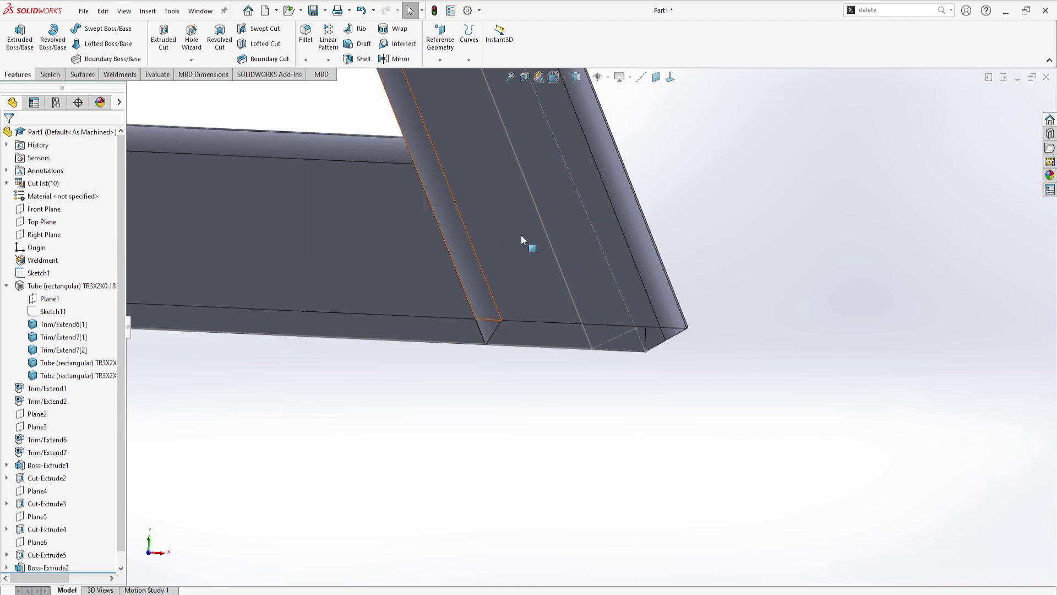
# Edit layout Sketch1, set the leg's .50 in offset from the diagonal construction line to 1 in and rebuild.
pyautogui.click(33, 273)
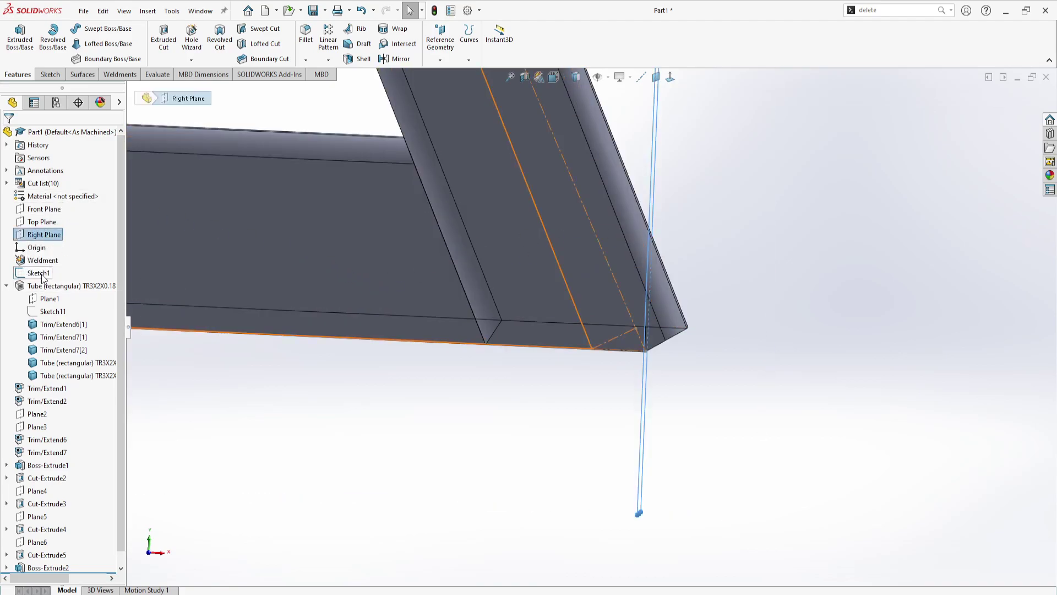
pyautogui.click(39, 273)
pyautogui.click(46, 238)
pyautogui.scroll(6, 454, 285)
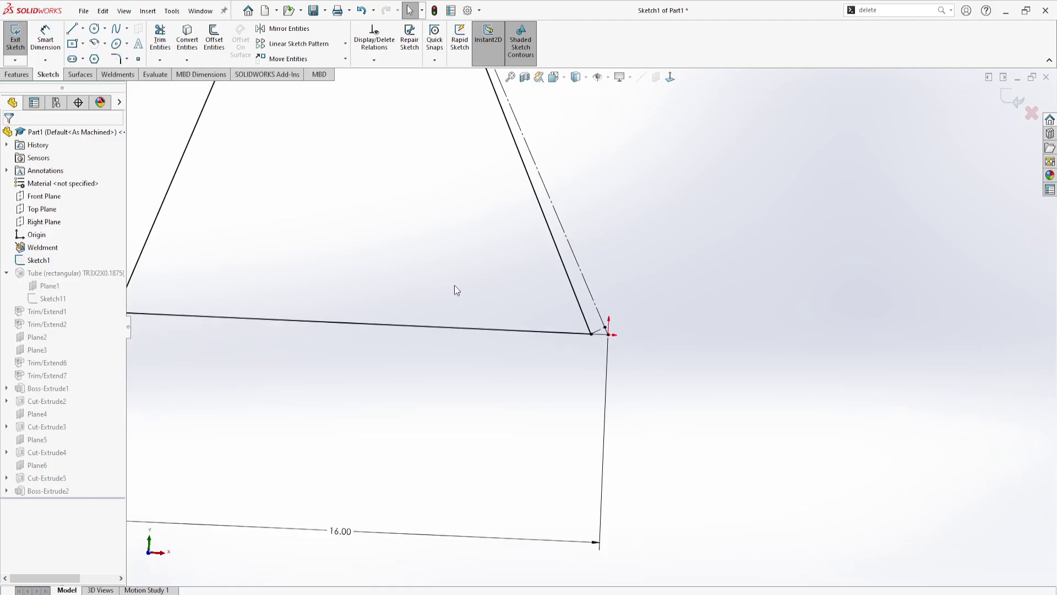
pyautogui.scroll(-3, 530, 165)
pyautogui.doubleClick(499, 244)
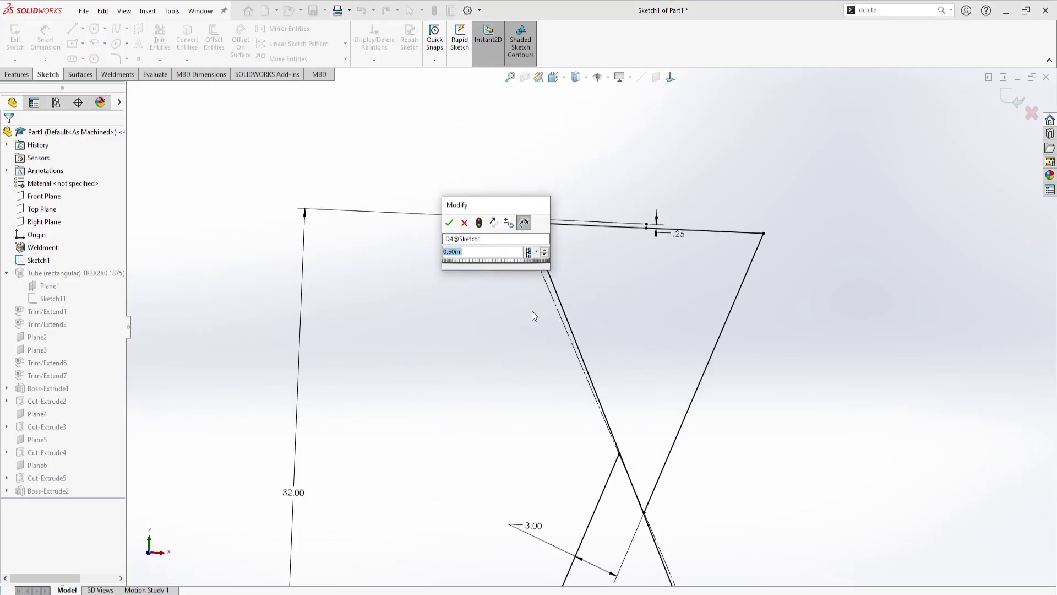
pyautogui.press('Return')
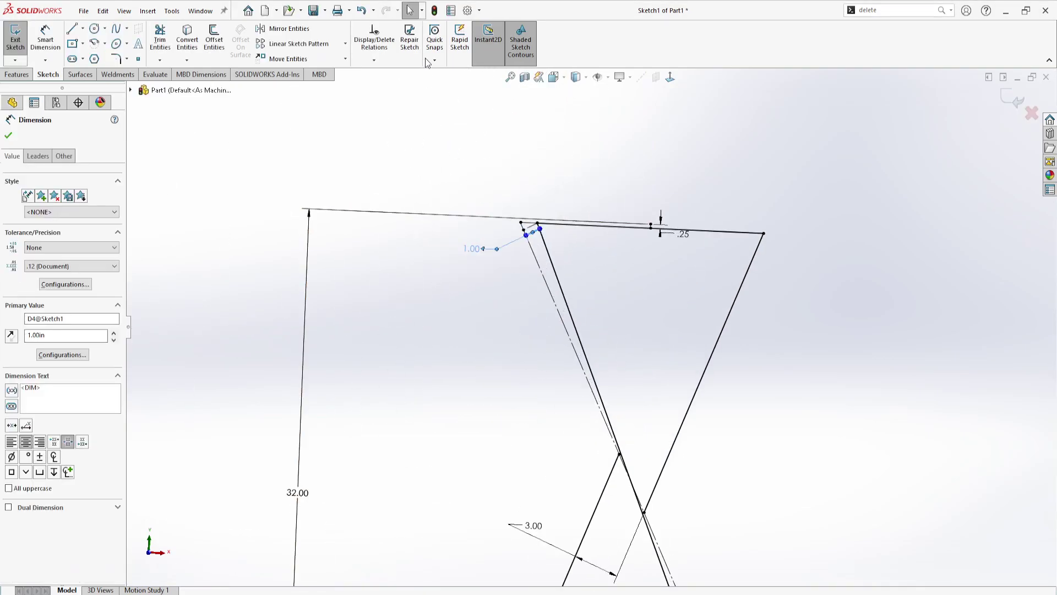
pyautogui.click(434, 10)
pyautogui.scroll(3, 633, 386)
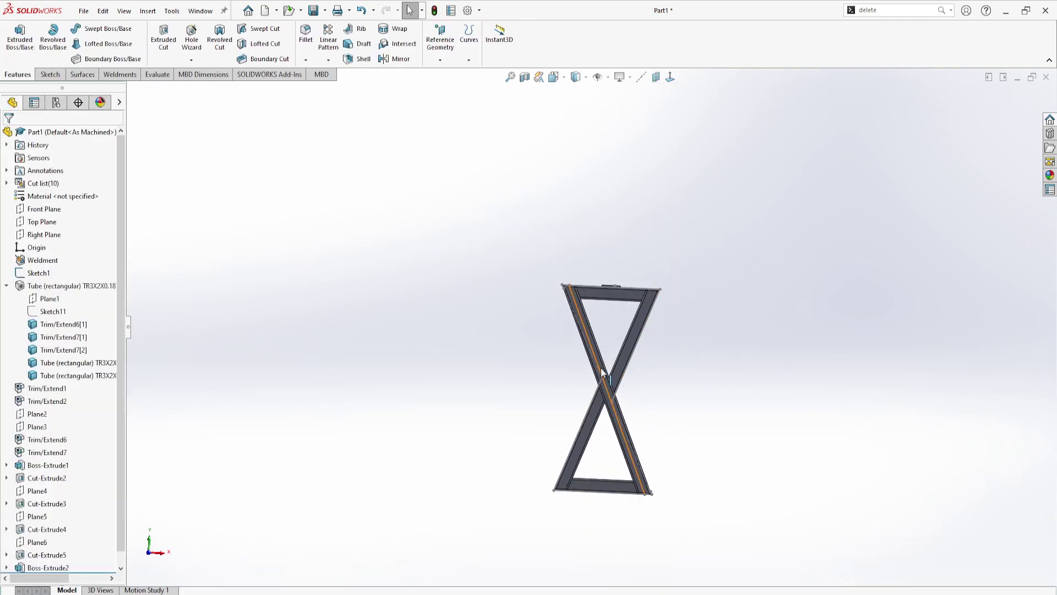
# Undo the leg offset change in Sketch1 and exit the sketch.
pyautogui.hotkey('ctrl', 'z')
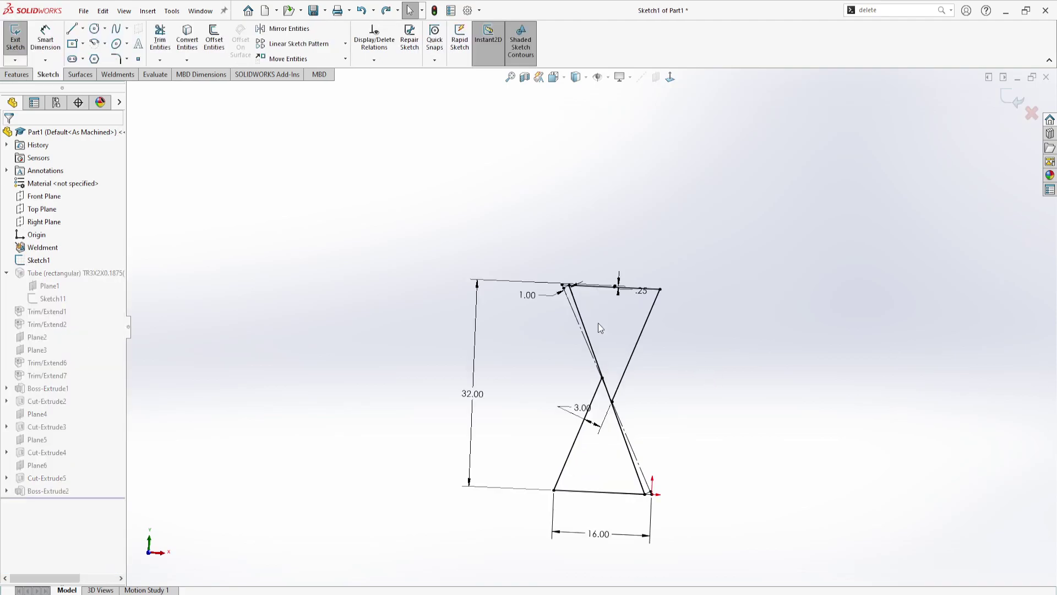
pyautogui.hotkey('ctrl', 'z')
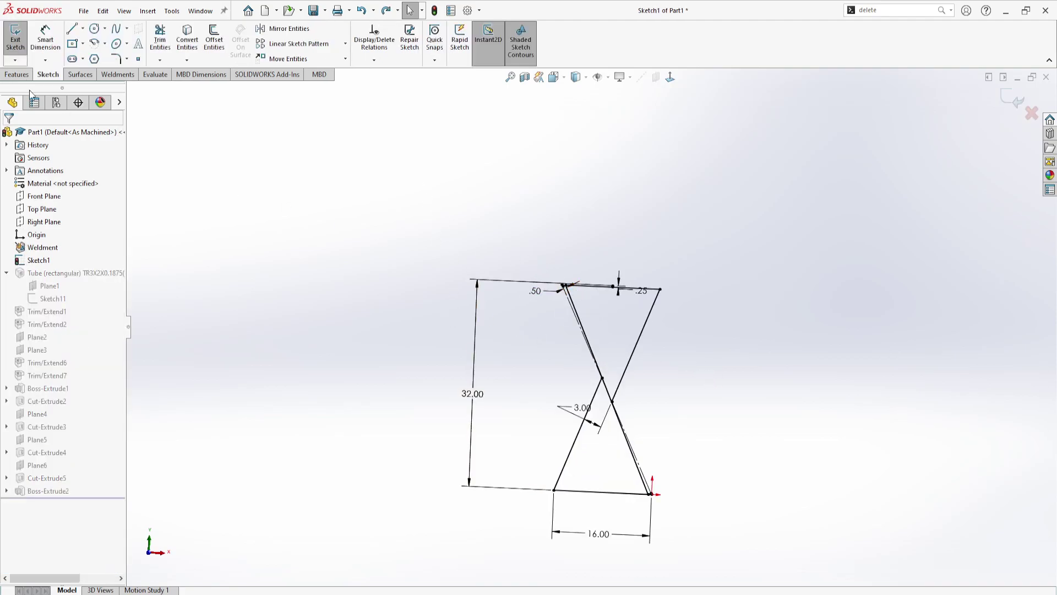
pyautogui.click(15, 40)
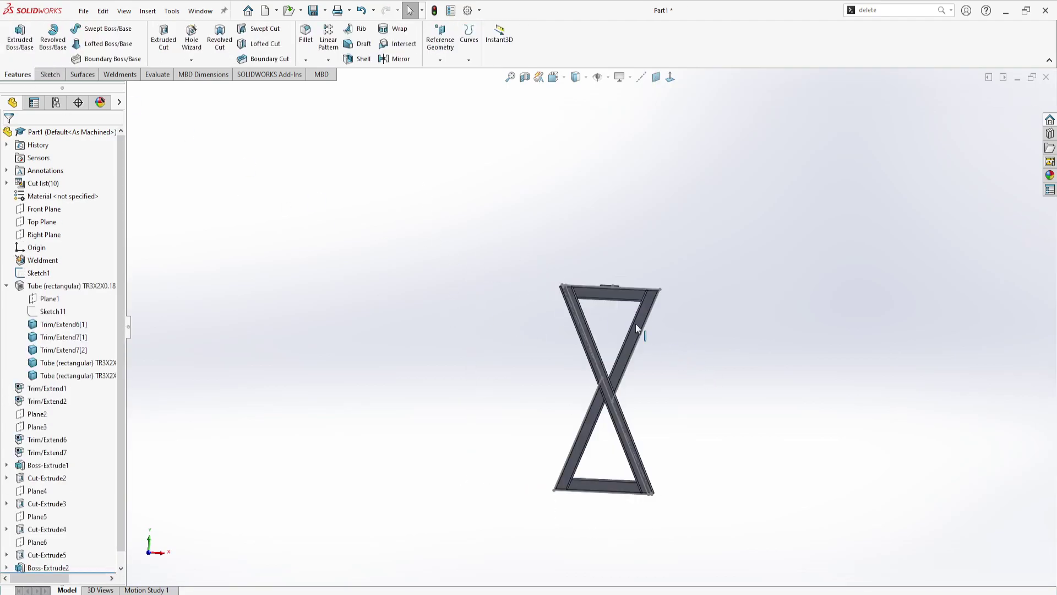
# Examine the frame's outer edges and corners in a straight-on view for how they line up with the layout.
pyautogui.press('f')
pyautogui.moveTo(577, 127); pyautogui.dragTo(512, 538)
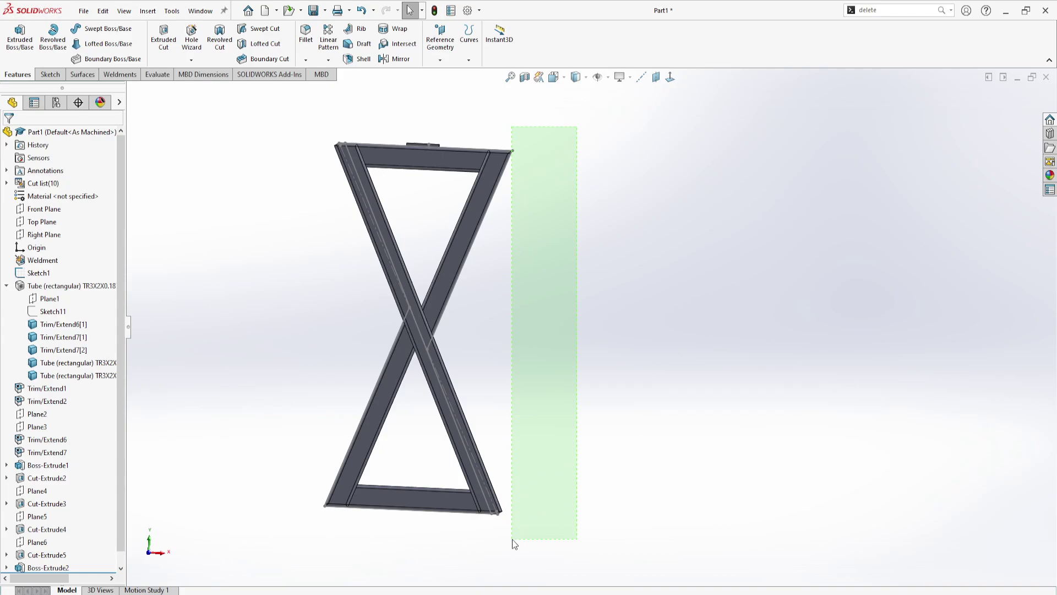
pyautogui.moveTo(512, 539); pyautogui.dragTo(512, 540)
pyautogui.moveTo(440, 389); pyautogui.dragTo(435, 220, button='middle')
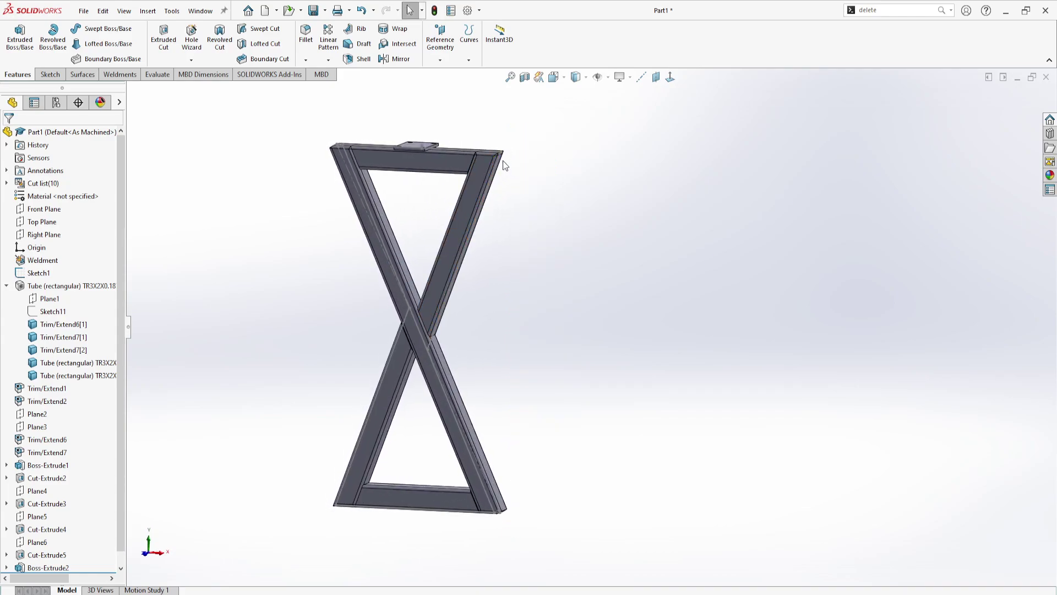
pyautogui.click(670, 77)
pyautogui.moveTo(596, 105); pyautogui.dragTo(328, 564)
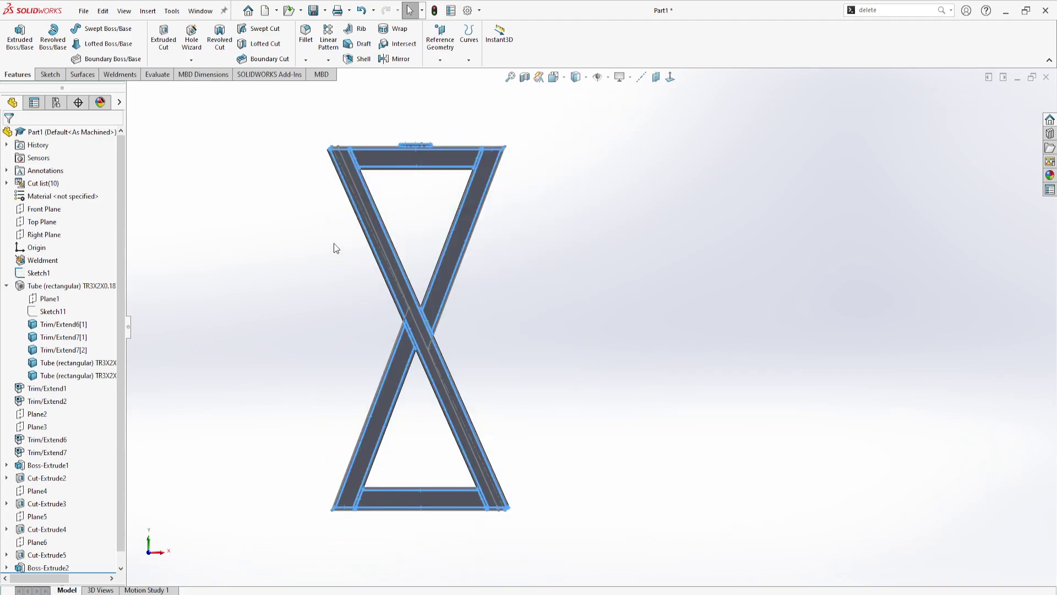
pyautogui.scroll(-6, 350, 208)
pyautogui.scroll(5, 507, 236)
pyautogui.scroll(-4, 459, 208)
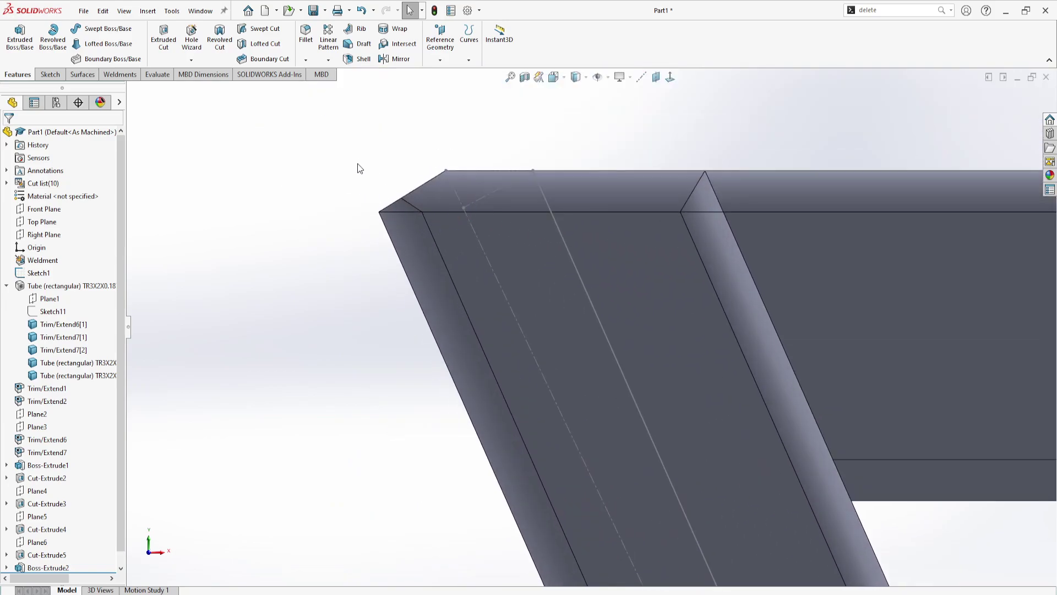
pyautogui.moveTo(338, 326); pyautogui.dragTo(297, 529)
pyautogui.scroll(8, 418, 480)
pyautogui.scroll(-3, 570, 462)
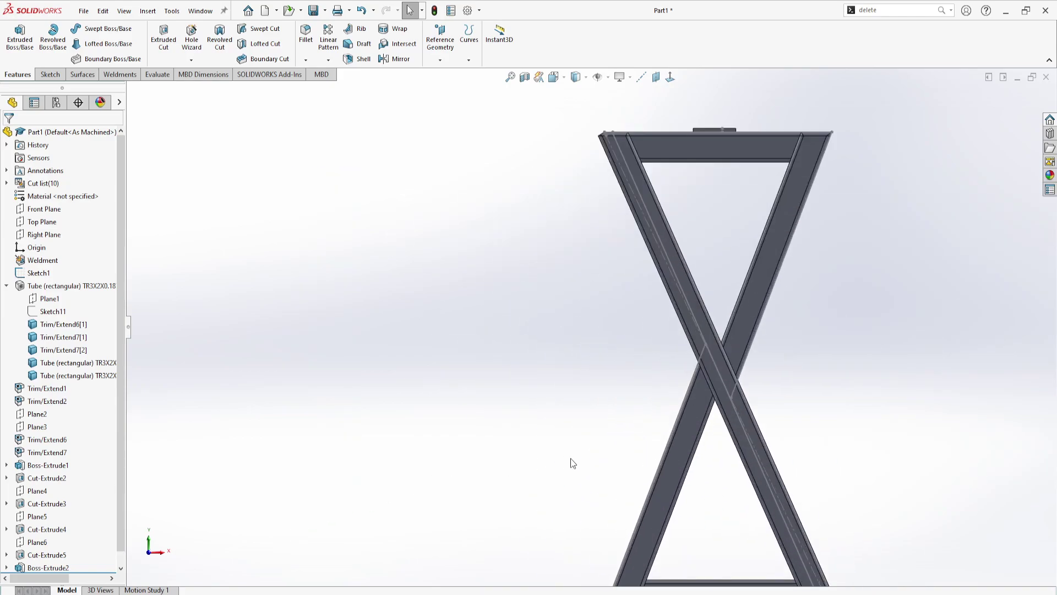
pyautogui.scroll(2, 587, 504)
pyautogui.moveTo(603, 523); pyautogui.dragTo(486, 257)
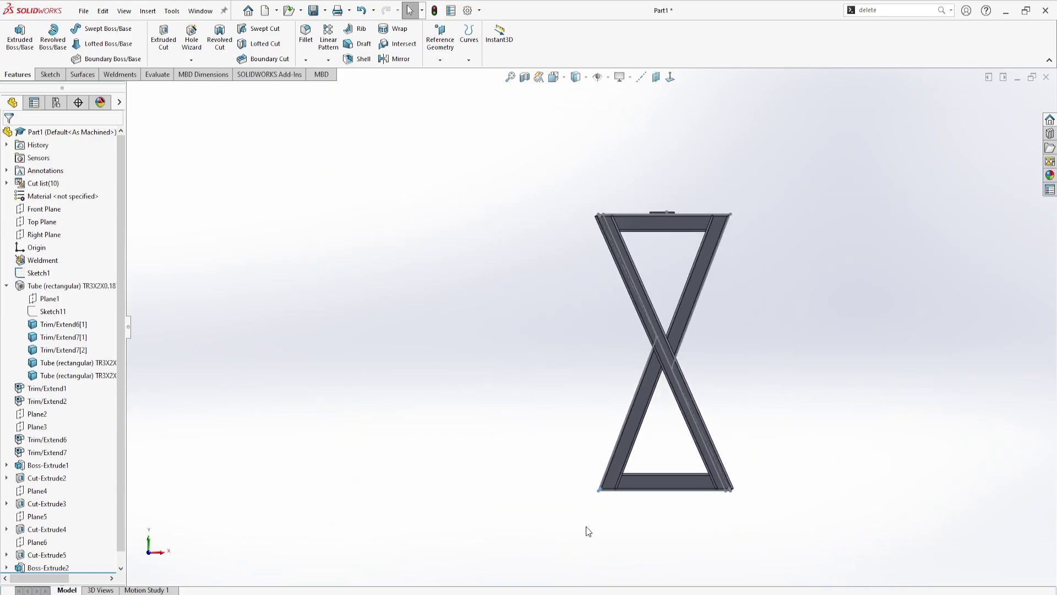
pyautogui.moveTo(537, 534); pyautogui.dragTo(590, 199)
# Reopen layout Sketch1, set the leg offset dimension at the upper corner to 1 in and rebuild the model.
pyautogui.click(35, 262)
pyautogui.click(36, 270)
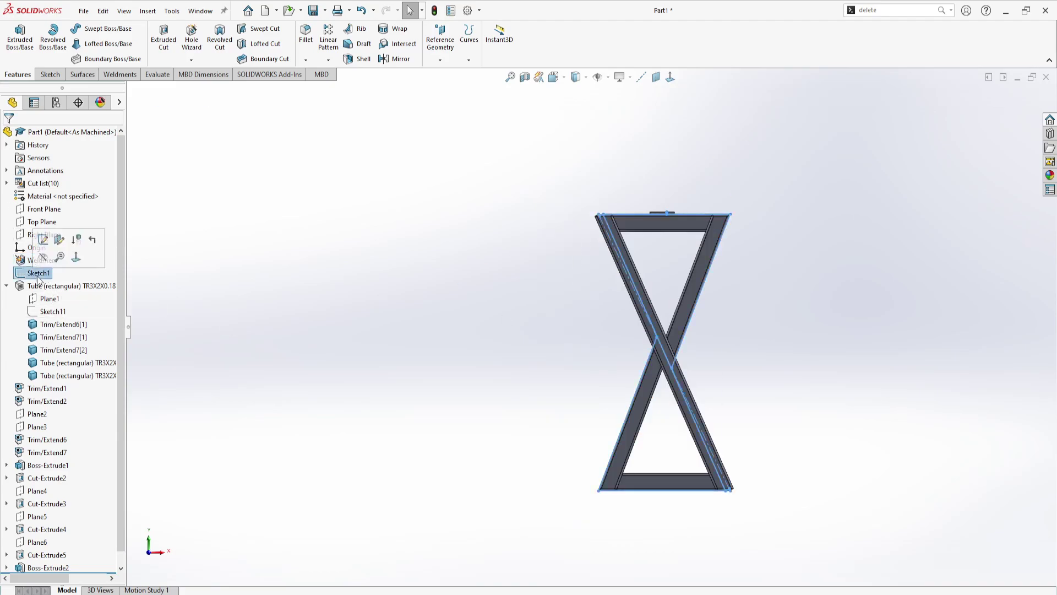
pyautogui.click(49, 240)
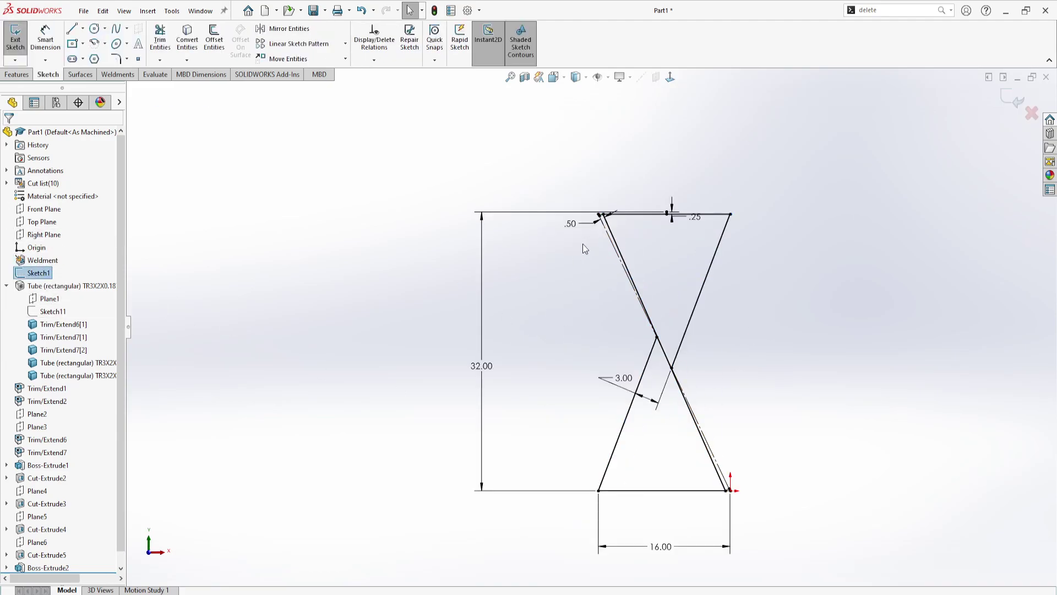
pyautogui.doubleClick(572, 230)
pyautogui.write('1')
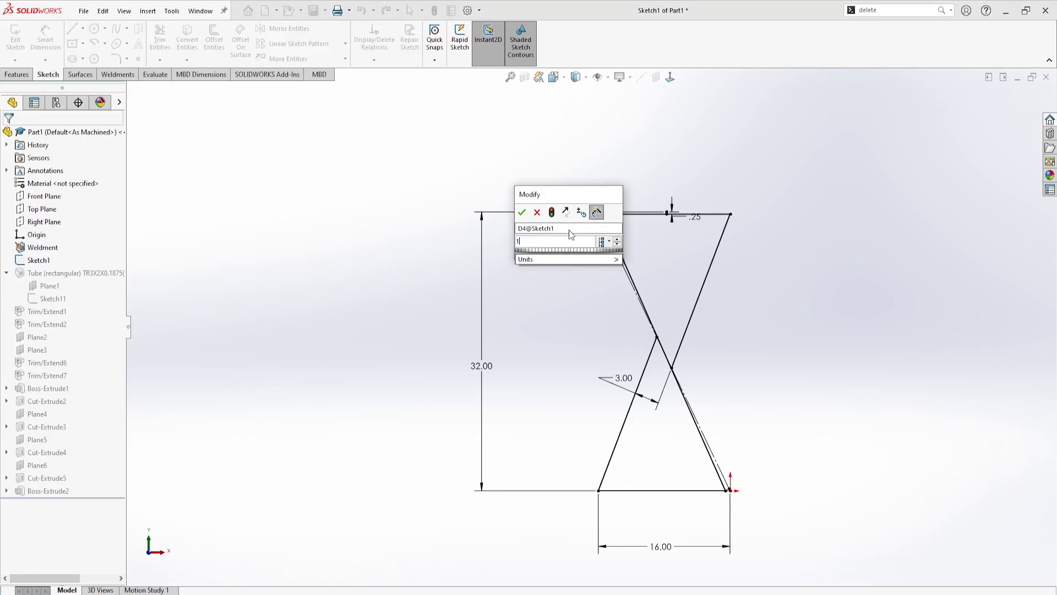
pyautogui.press('Return')
pyautogui.click(434, 12)
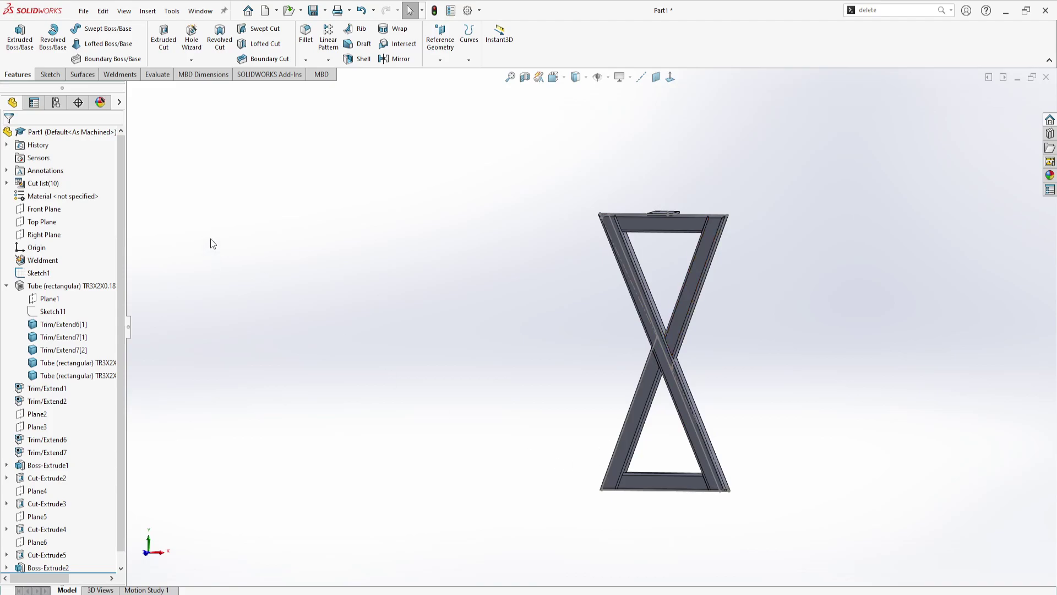
# Open the part's equations and add a global variable named Steel Height with the value 1.
pyautogui.click(172, 10)
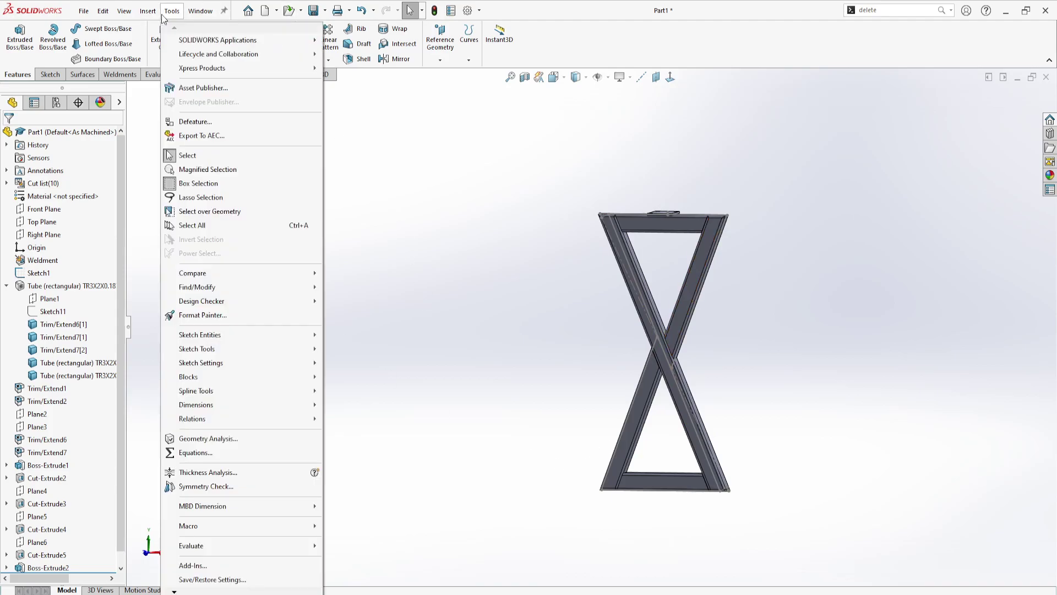
pyautogui.click(192, 452)
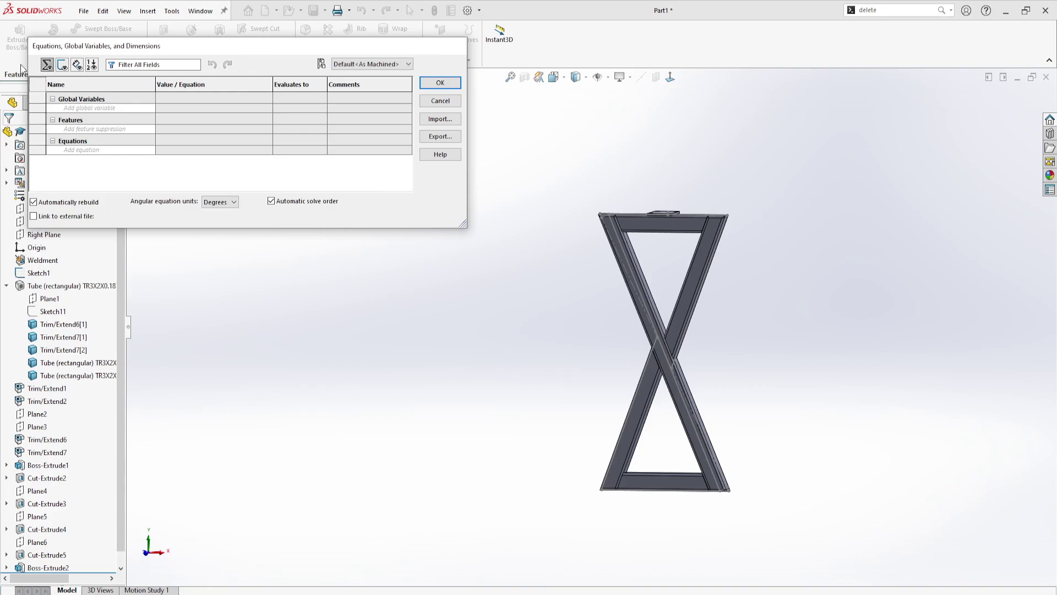
pyautogui.click(91, 108)
pyautogui.press('Tab')
pyautogui.write('1')
pyautogui.press('Return')
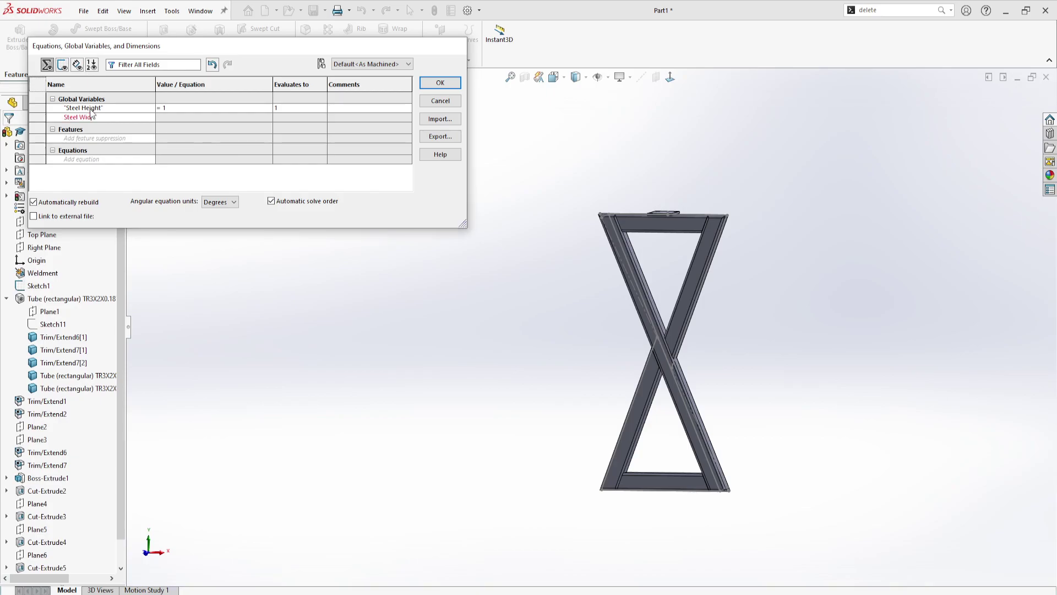
# Add a second global variable named Steel Width with the value 2.
pyautogui.press('Tab')
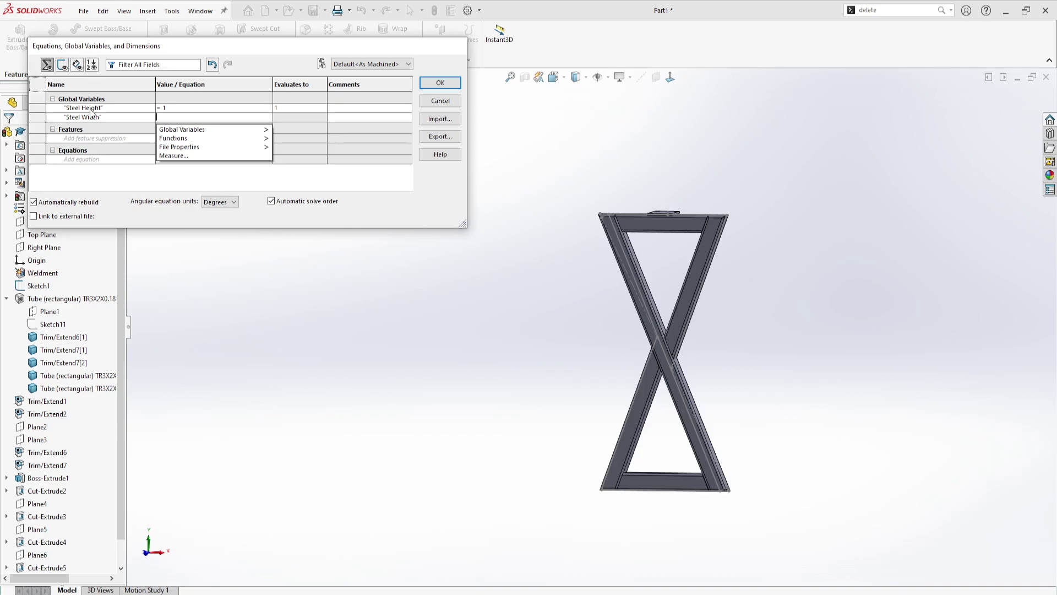
pyautogui.write('2')
pyautogui.press('Tab')
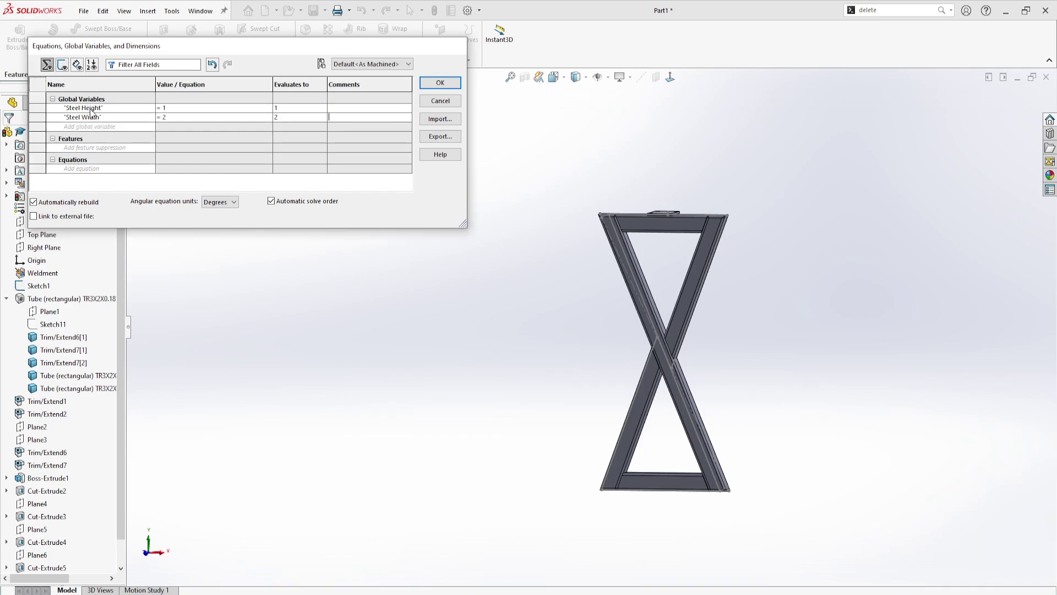
# Add a third global variable named Steel Offset equal to "Steel Height"/2 and accept the equations.
pyautogui.click(89, 126)
pyautogui.press('Tab')
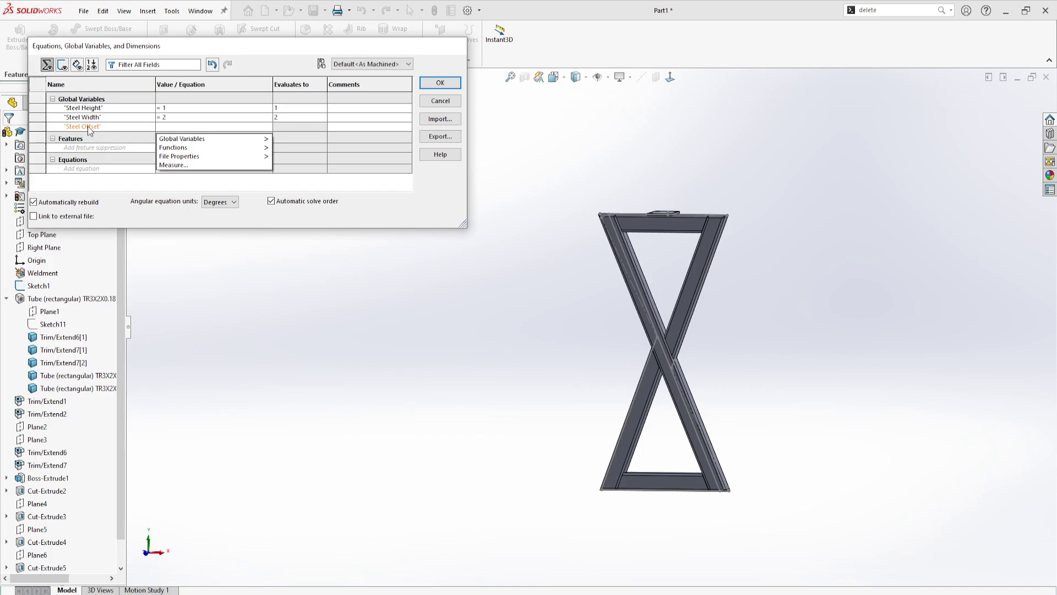
pyautogui.moveTo(178, 141)
pyautogui.click(305, 141)
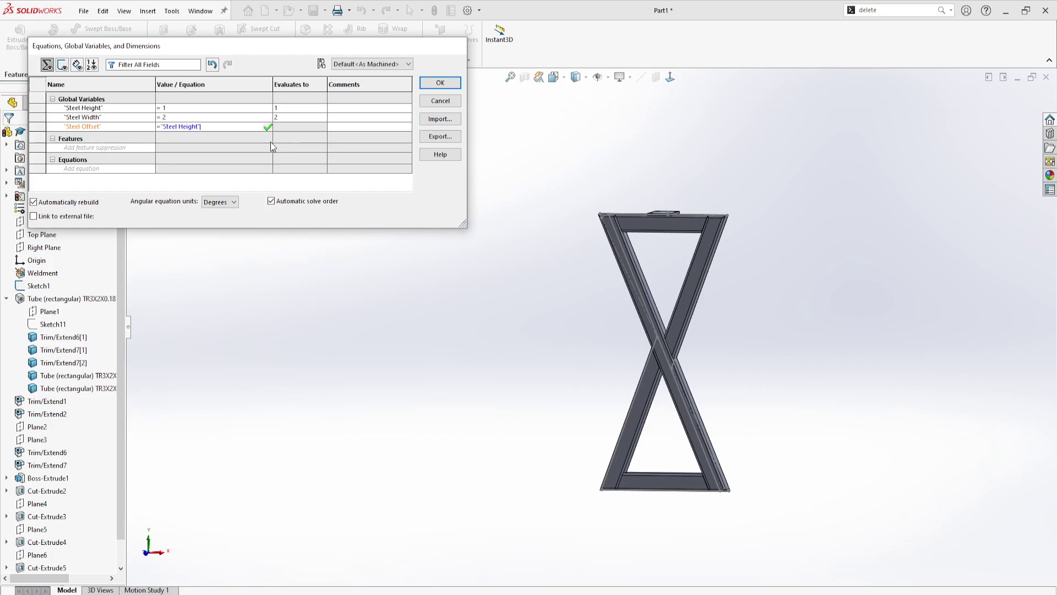
pyautogui.write('/2')
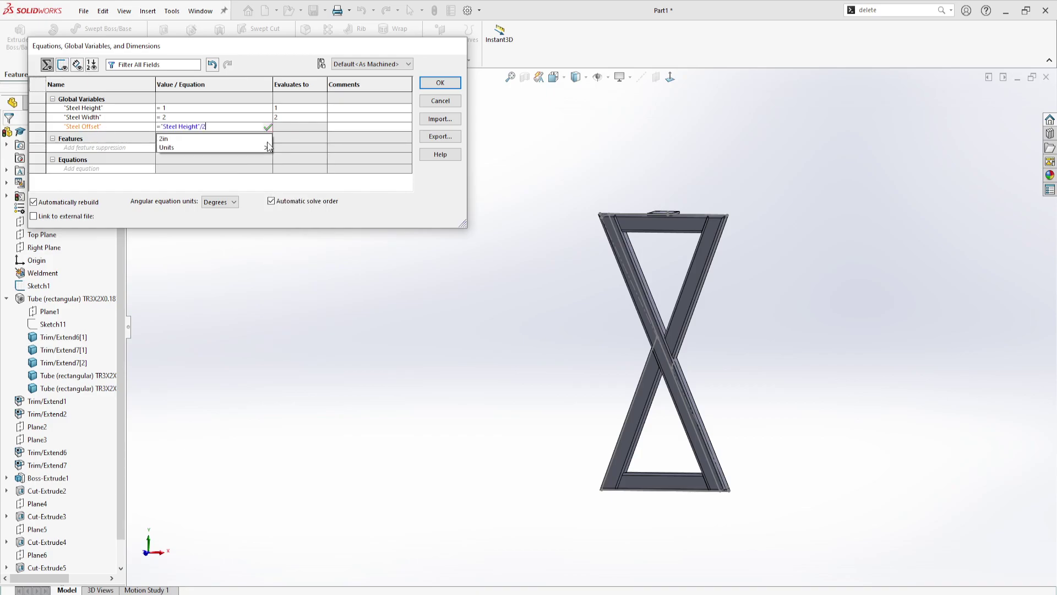
pyautogui.press('Return')
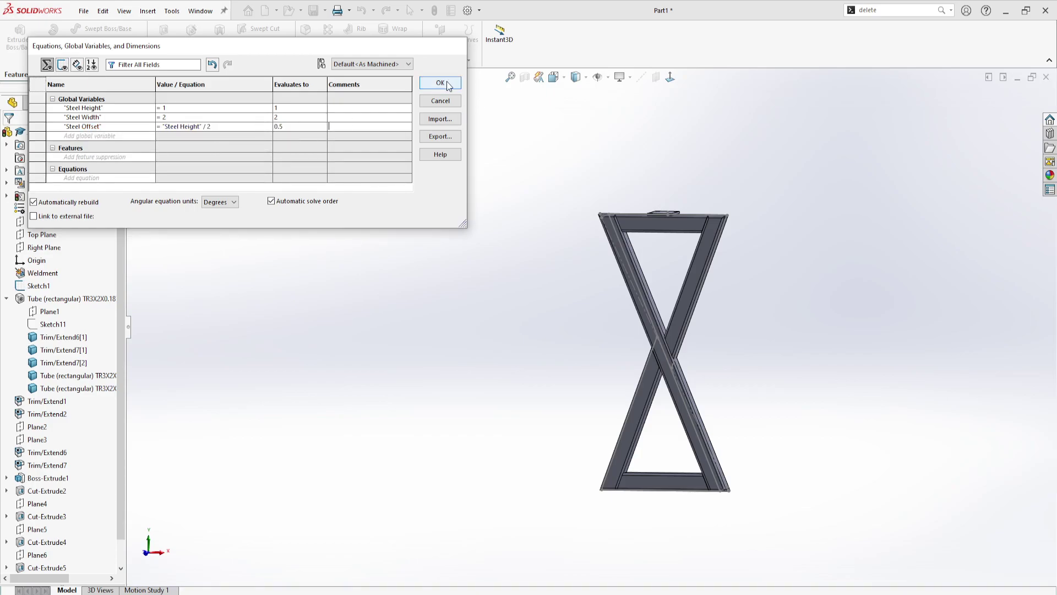
pyautogui.press('Return')
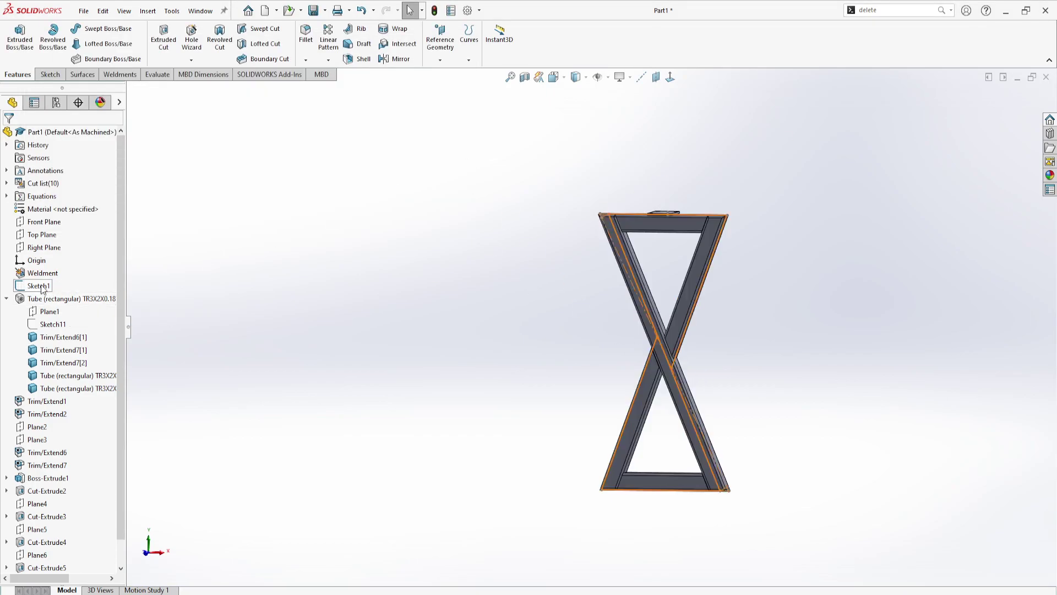
# Open the rectangular tube's profile Sketch11 for editing.
pyautogui.click(48, 323)
pyautogui.click(61, 287)
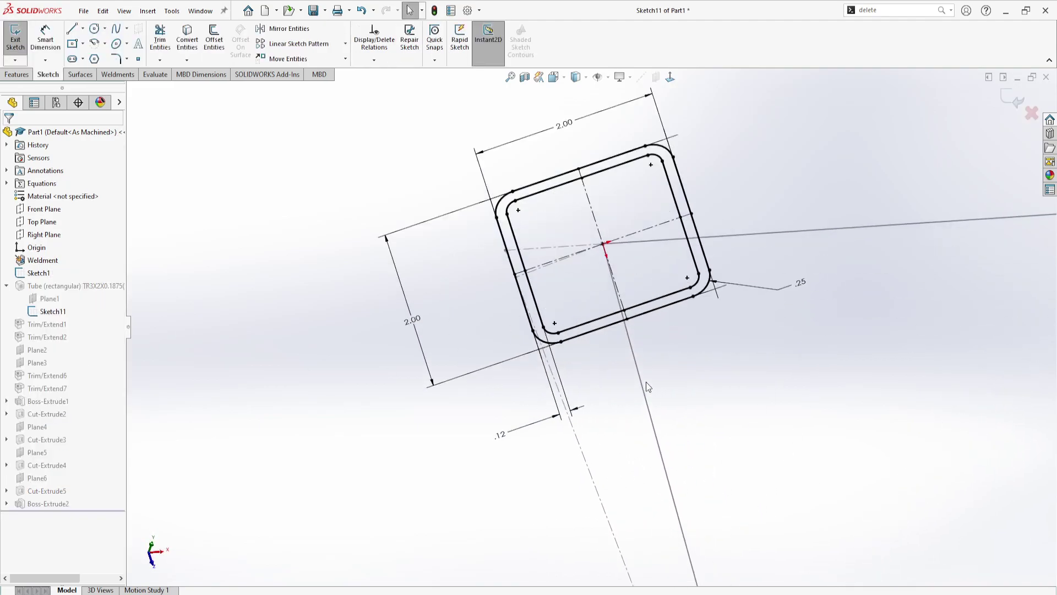
pyautogui.doubleClick(565, 124)
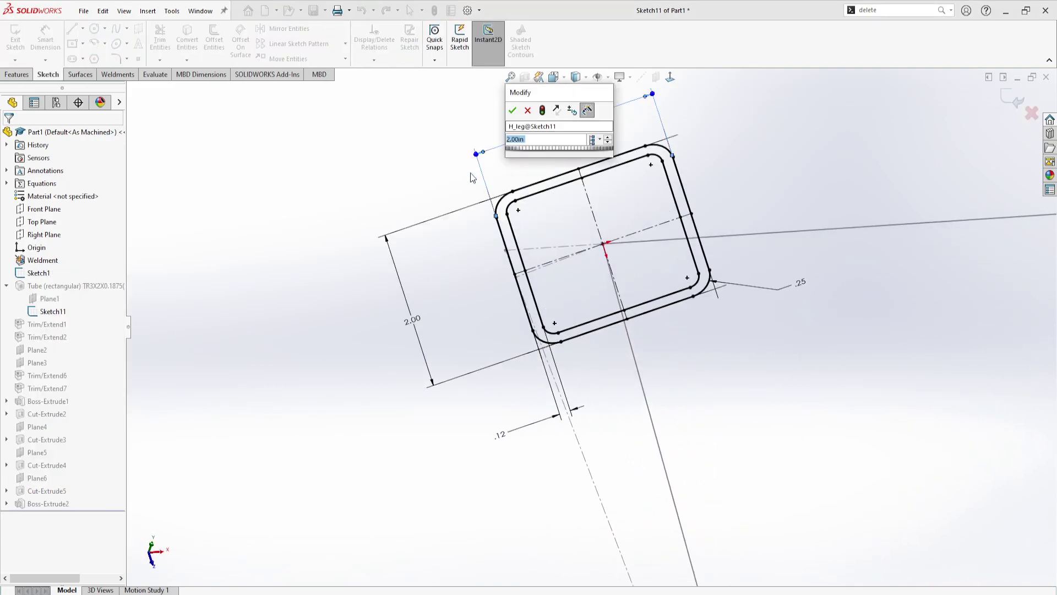
pyautogui.write('=')
pyautogui.moveTo(567, 150)
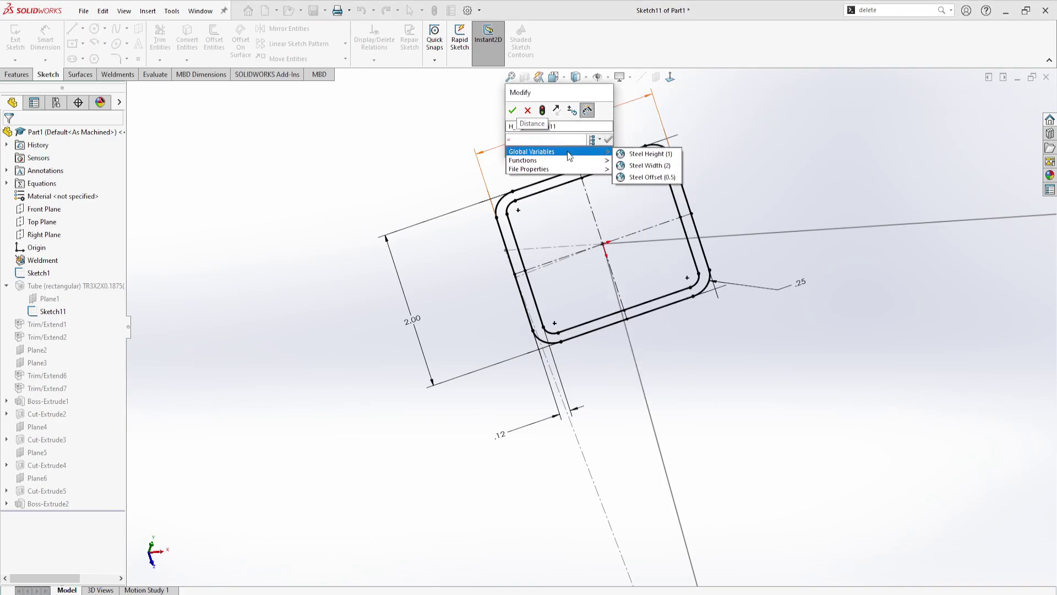
pyautogui.click(655, 154)
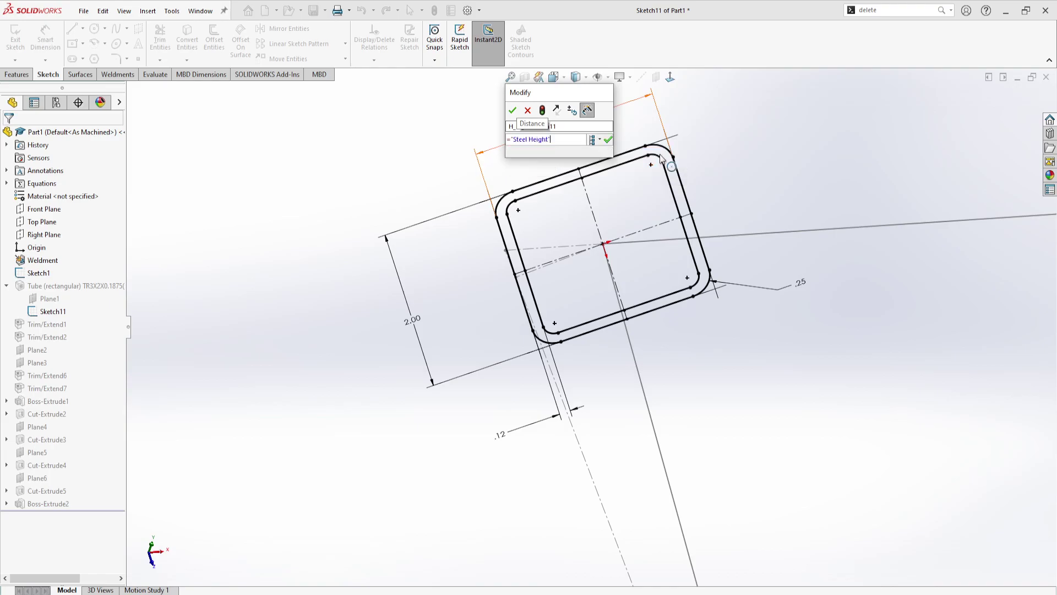
pyautogui.click(608, 141)
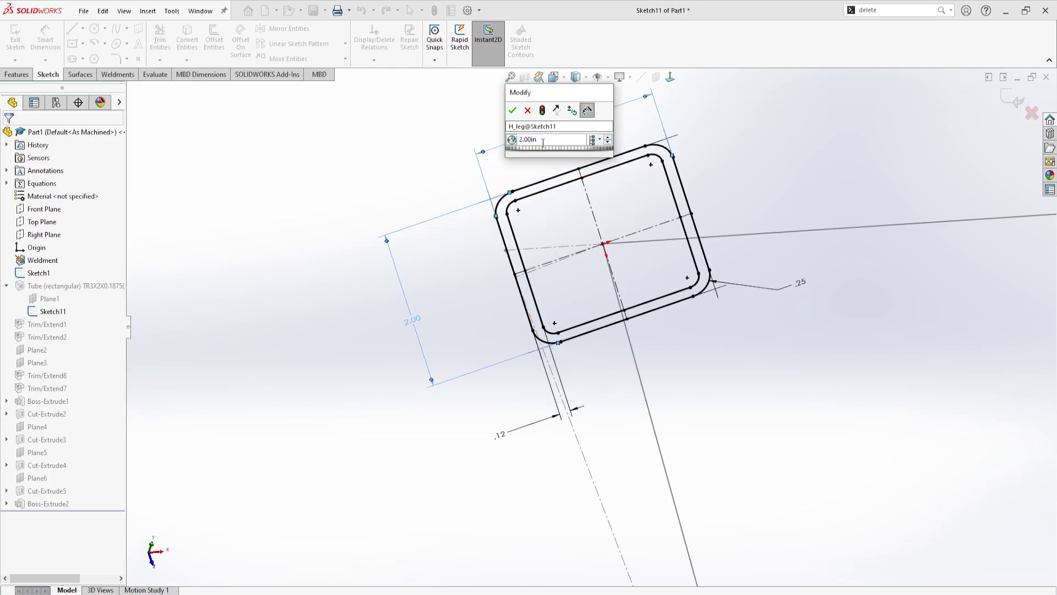
pyautogui.write('=')
pyautogui.click(527, 111)
# Link the tube profile's V_leg dimension to the Steel Width global variable.
pyautogui.scroll(4, 584, 263)
pyautogui.moveTo(581, 251); pyautogui.dragTo(561, 190, button='middle')
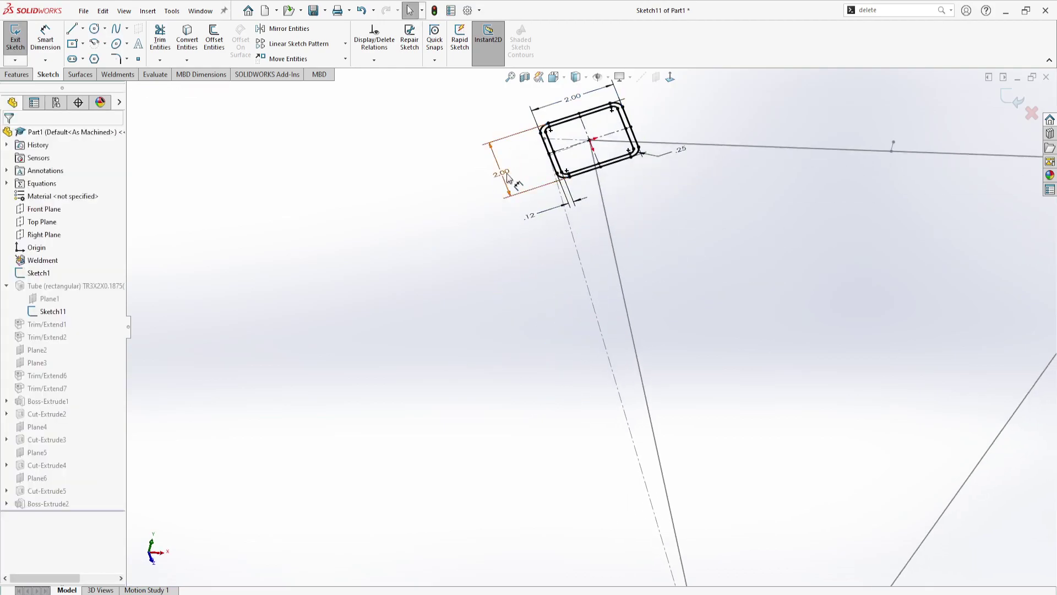
pyautogui.doubleClick(502, 173)
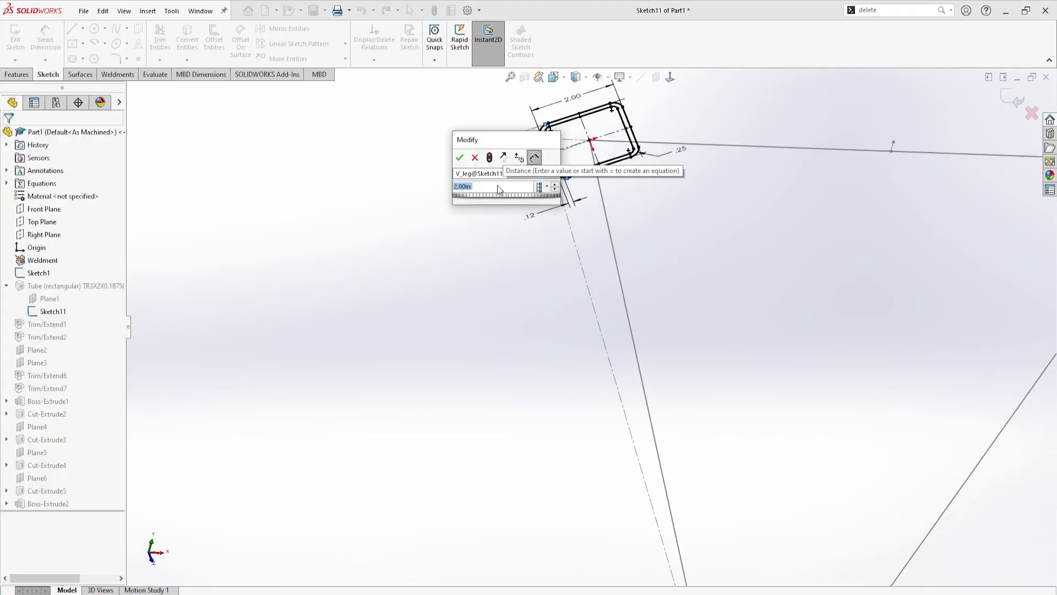
pyautogui.write('=')
pyautogui.moveTo(500, 211)
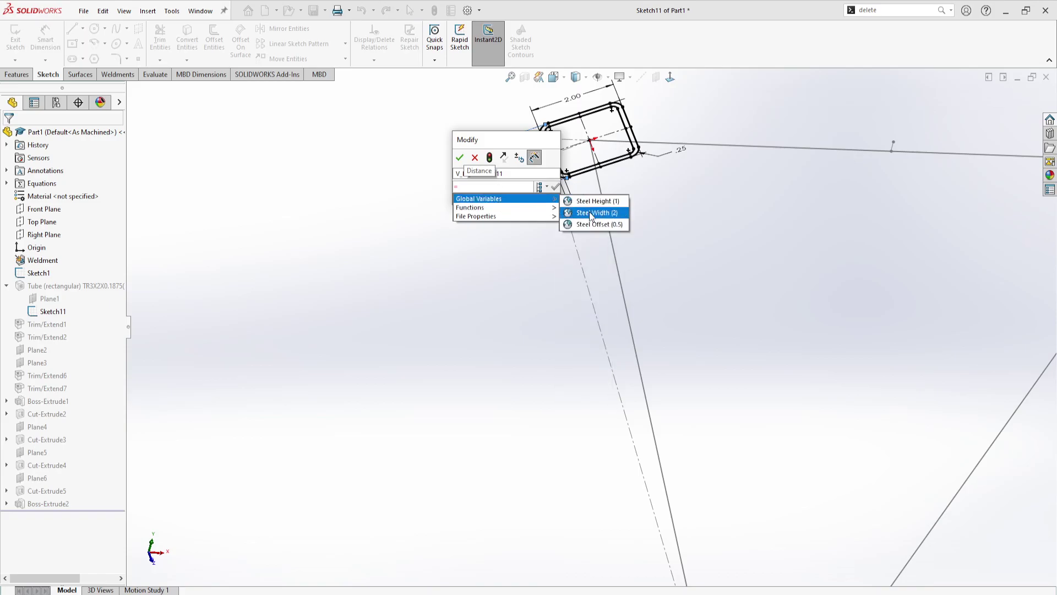
pyautogui.click(597, 213)
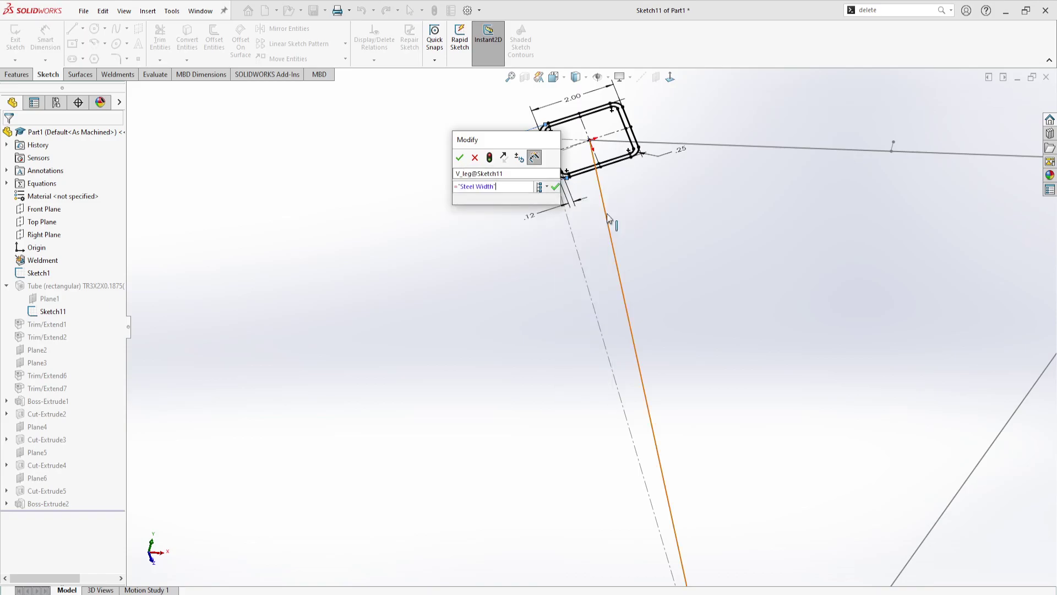
pyautogui.press('Return')
# Link the profile's H_leg dimension to the Steel Height global variable and exit the sketch.
pyautogui.scroll(3, 621, 226)
pyautogui.moveTo(617, 223); pyautogui.dragTo(598, 199, button='middle')
pyautogui.scroll(-8, 584, 200)
pyautogui.moveTo(586, 255); pyautogui.dragTo(586, 269, button='middle')
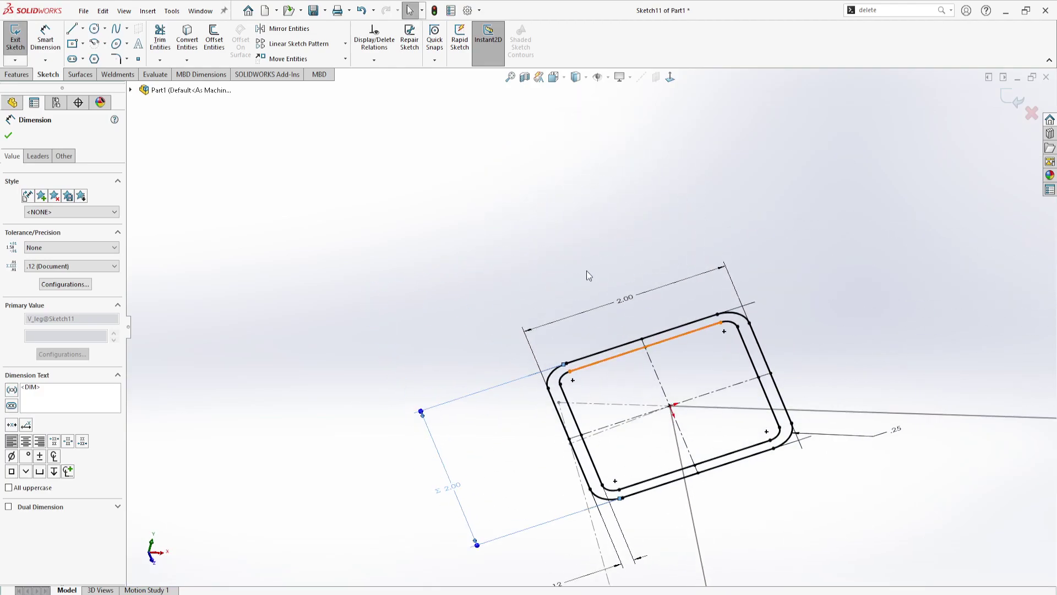
pyautogui.click(417, 287)
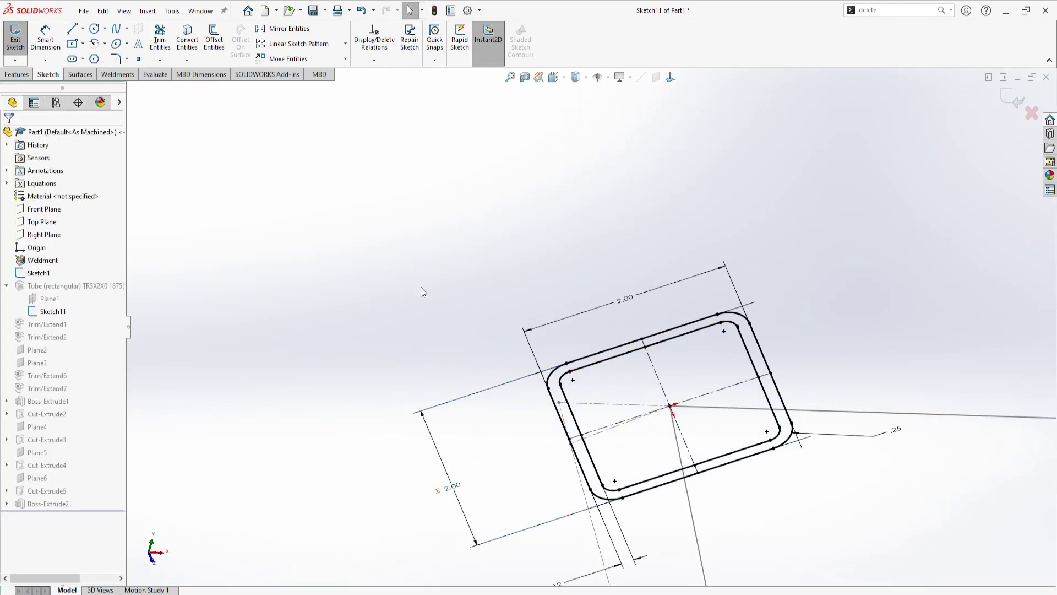
pyautogui.click(635, 302)
pyautogui.doubleClick(627, 300)
pyautogui.write('=')
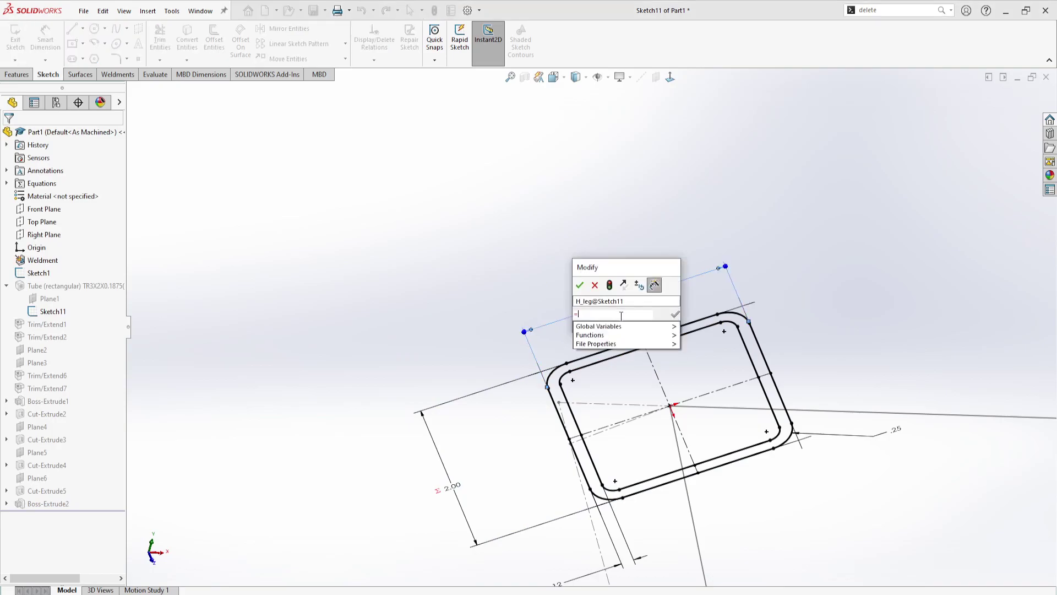
pyautogui.moveTo(633, 327)
pyautogui.click(716, 329)
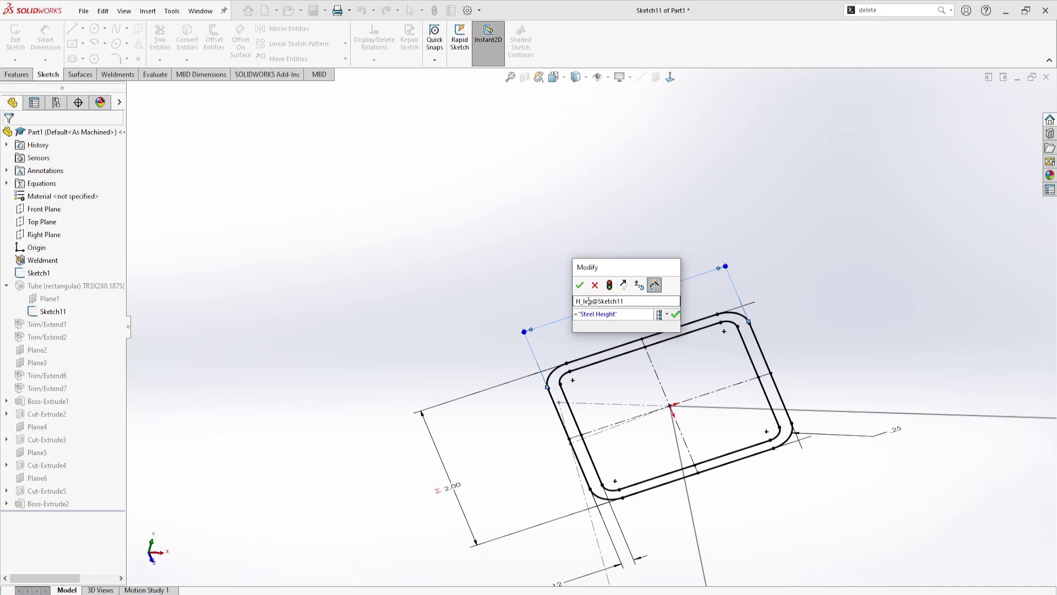
pyautogui.click(580, 285)
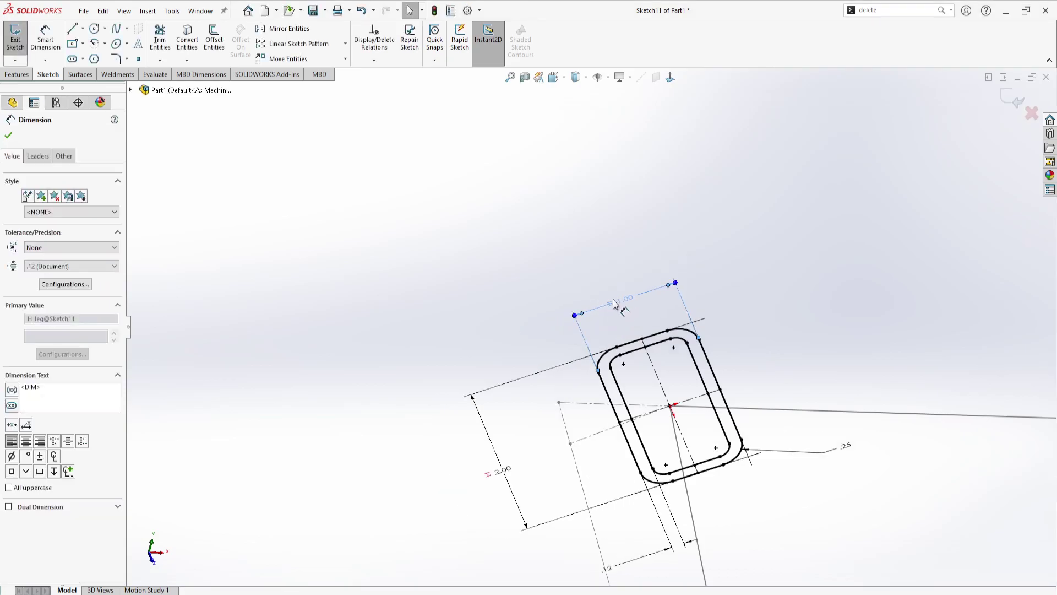
pyautogui.moveTo(665, 431)
pyautogui.mouseDown(button='middle')
pyautogui.moveTo(663, 358)
pyautogui.moveTo(604, 341)
pyautogui.moveTo(601, 363)
pyautogui.mouseUp(button='middle')
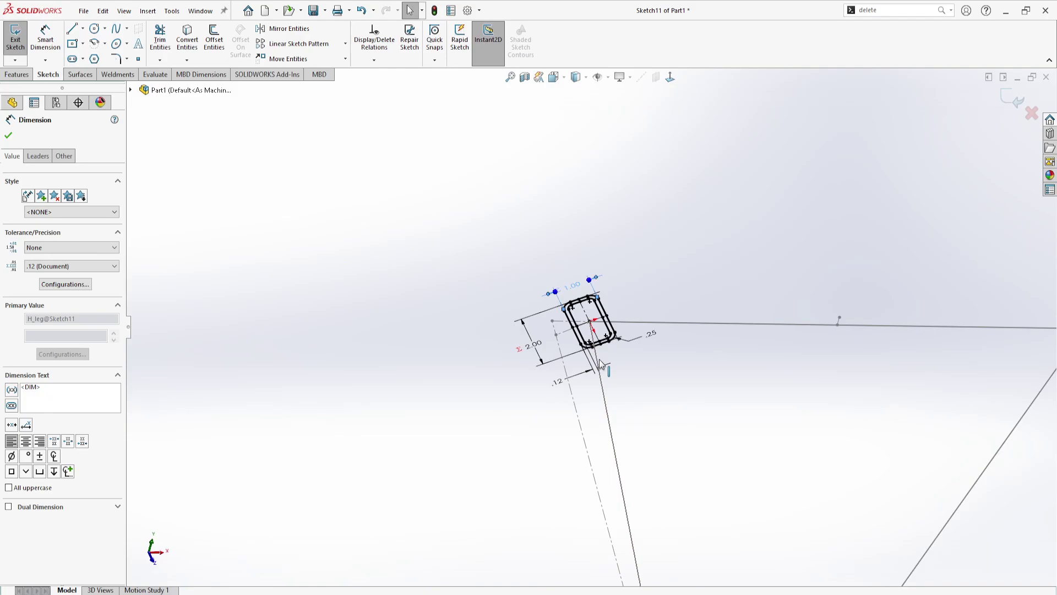
pyautogui.click(12, 39)
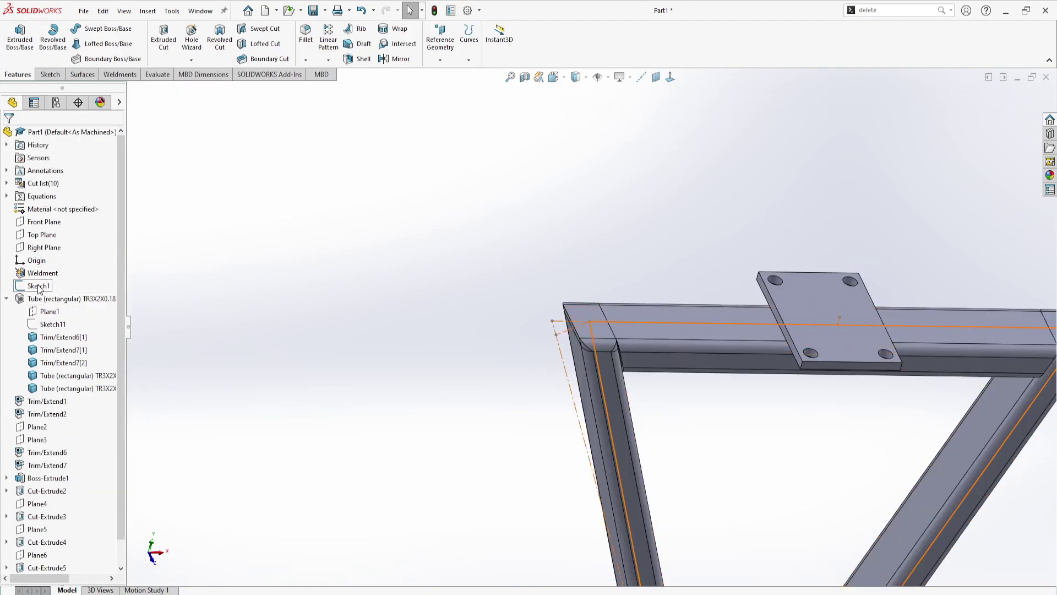
# Reopen layout Sketch1, link the leg offset dimension at the upper corner to the Steel Offset global variable and exit the sketch.
pyautogui.click(39, 286)
pyautogui.click(47, 249)
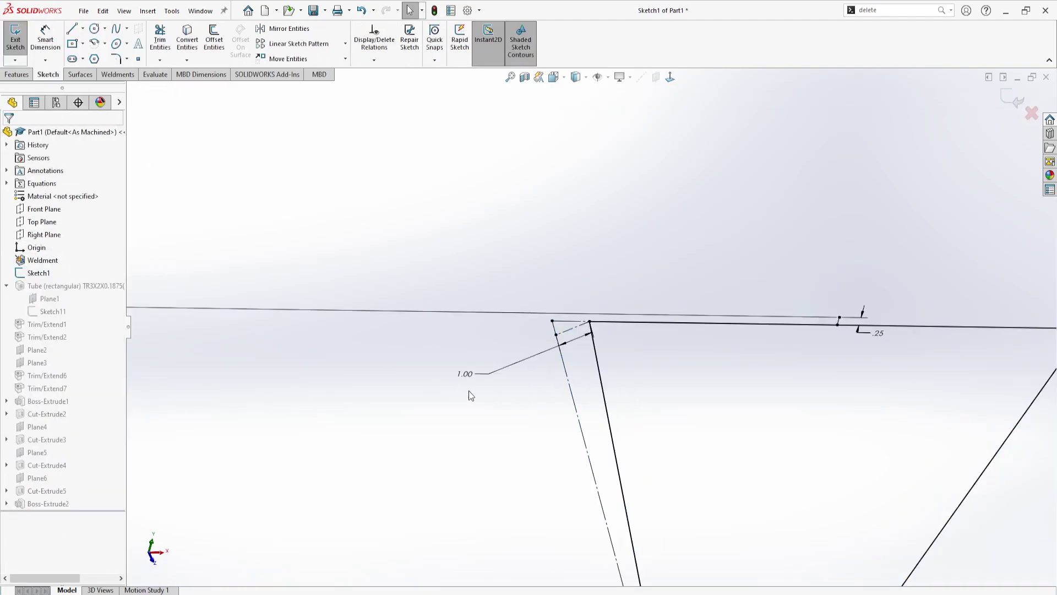
pyautogui.doubleClick(465, 373)
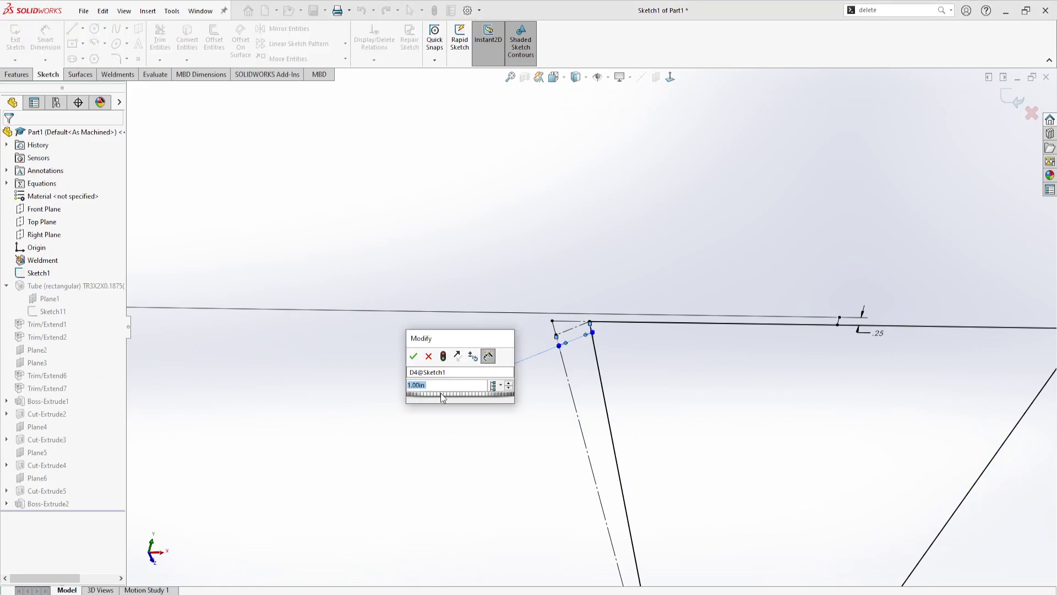
pyautogui.write('=')
pyautogui.moveTo(443, 397)
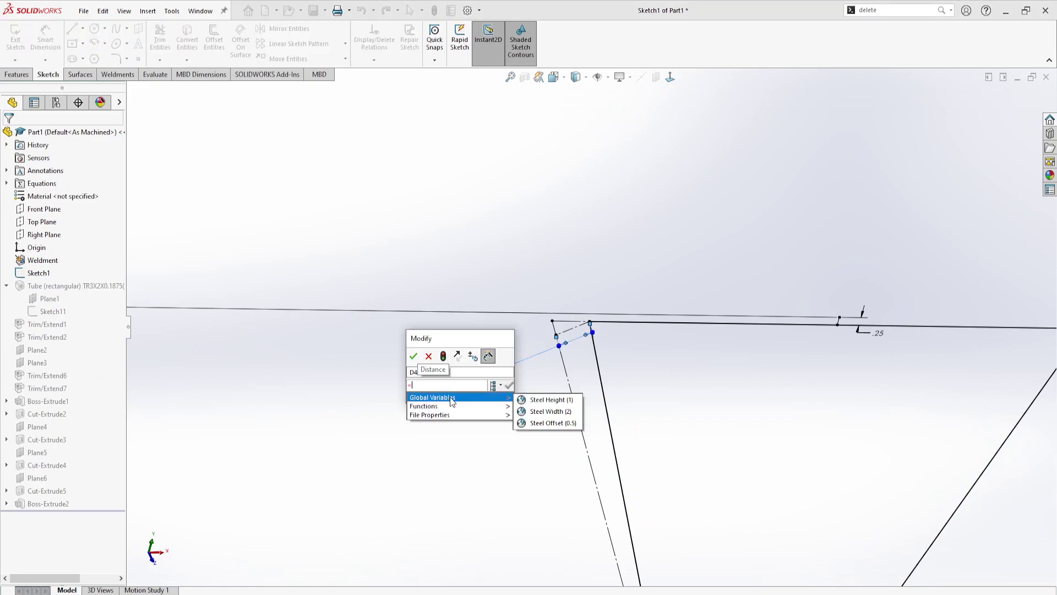
pyautogui.click(547, 424)
pyautogui.press('Return')
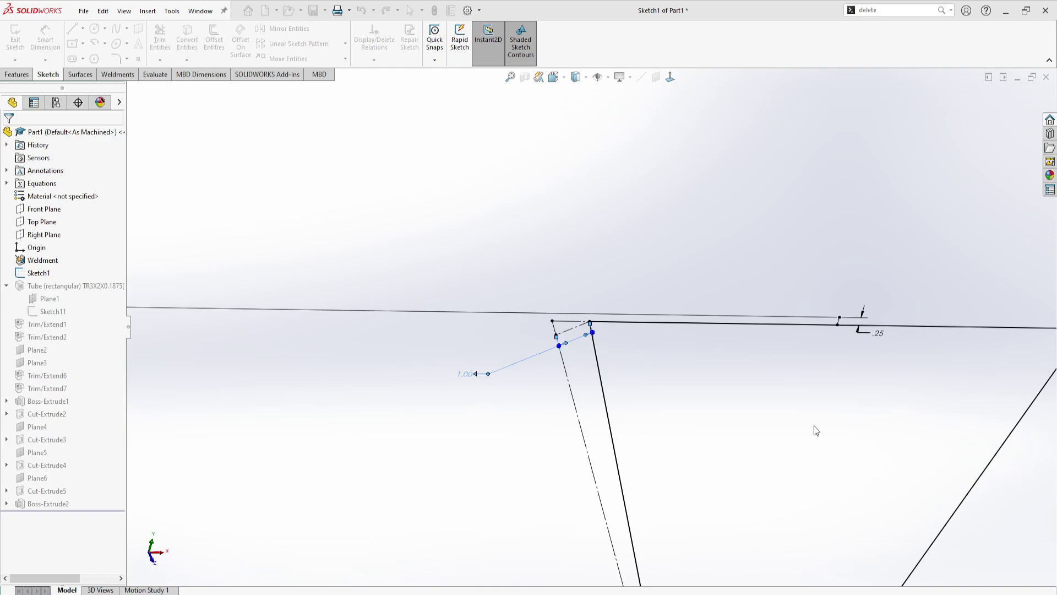
pyautogui.click(15, 36)
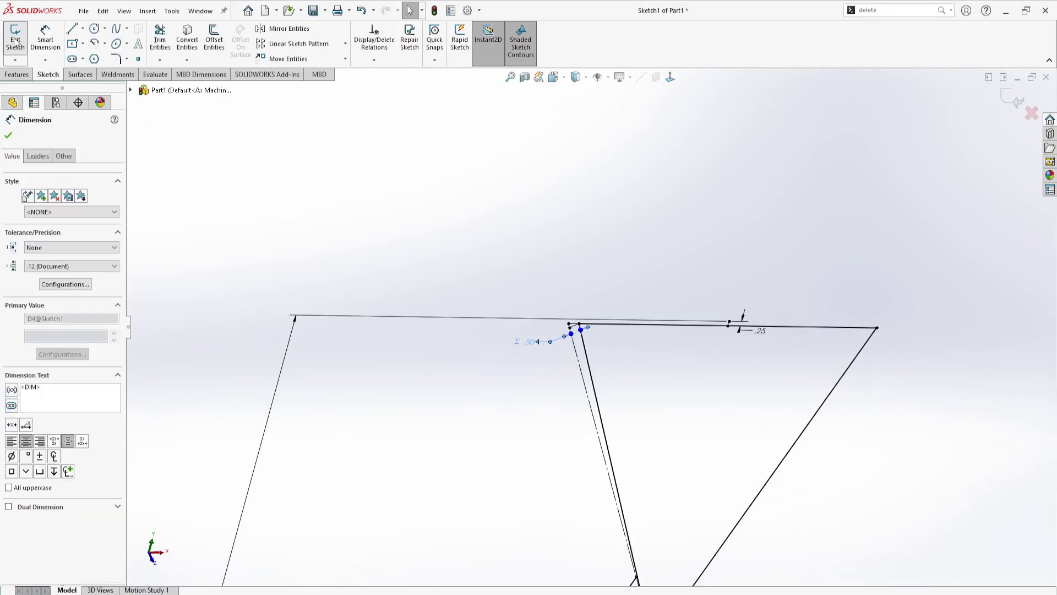
# Open the part's equations and set the Steel Width global variable to 3.
pyautogui.scroll(4, 672, 386)
pyautogui.moveTo(673, 387); pyautogui.dragTo(651, 271, button='middle')
pyautogui.scroll(5, 645, 410)
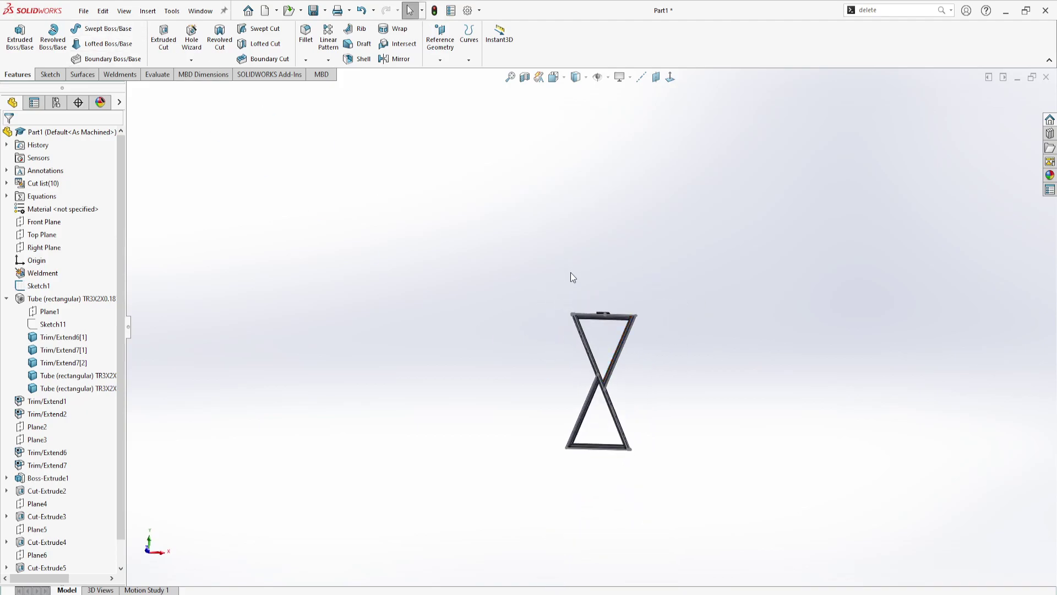
pyautogui.click(172, 11)
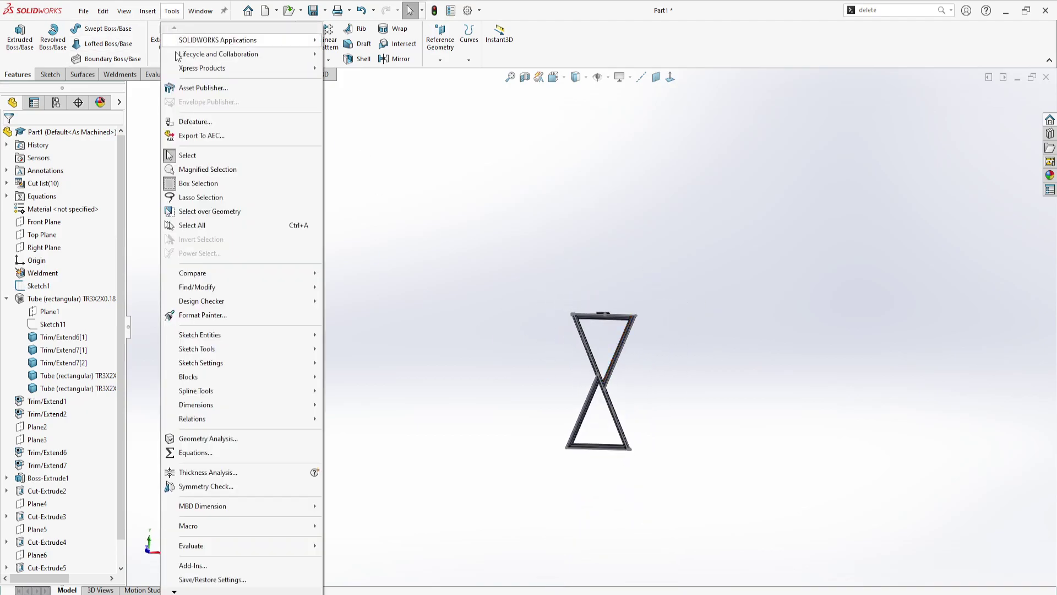
pyautogui.click(230, 452)
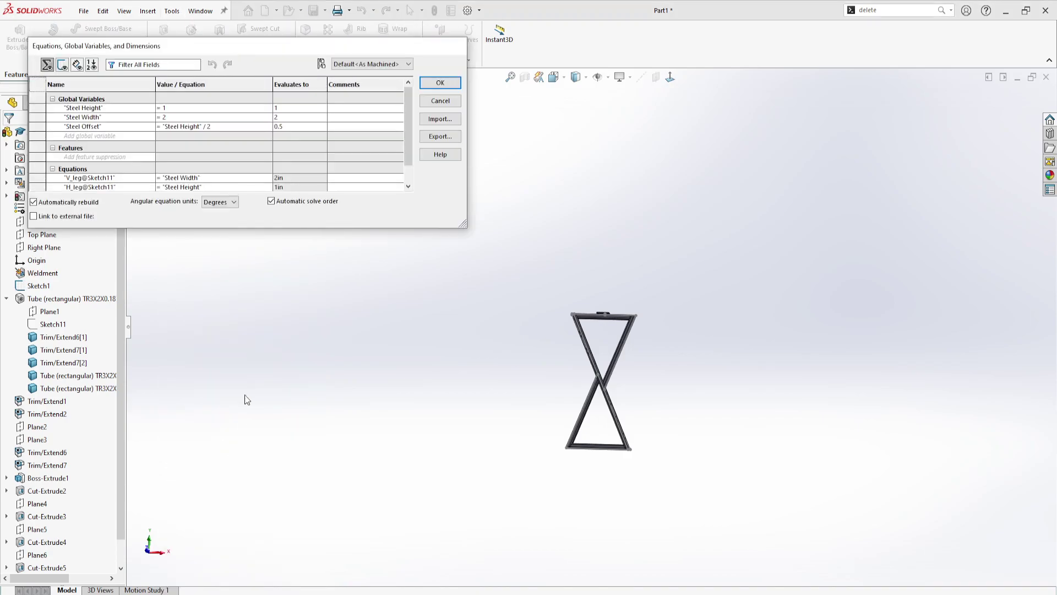
pyautogui.click(178, 117)
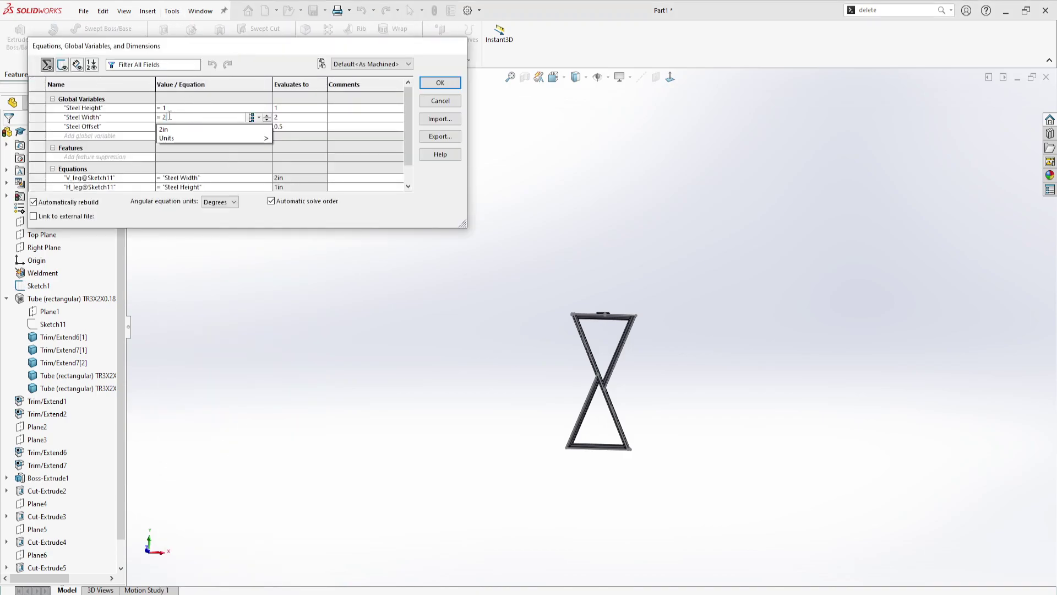
pyautogui.click(172, 116)
pyautogui.press('BackSpace')
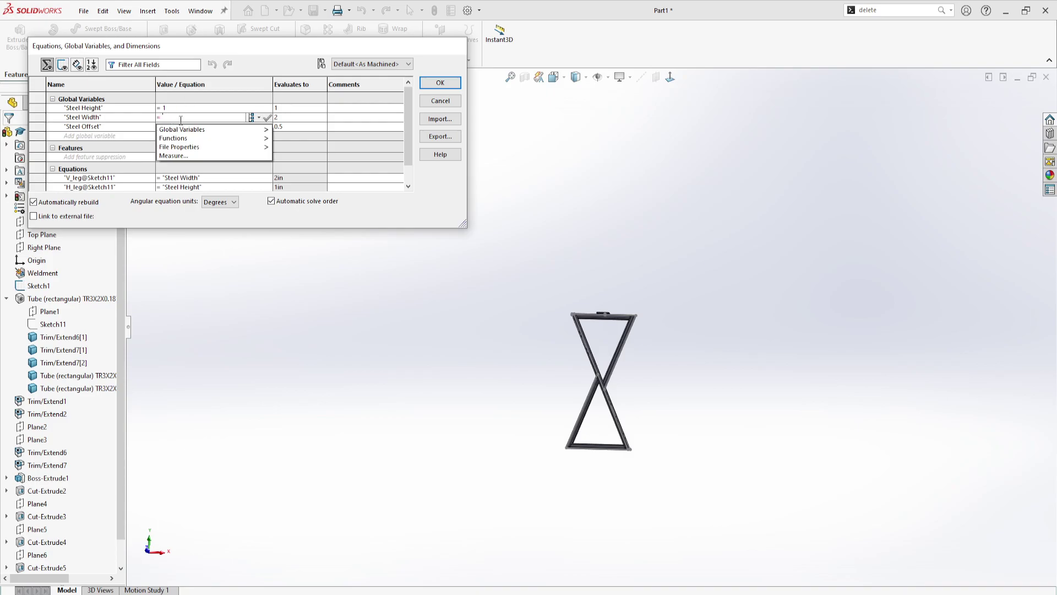
pyautogui.write('3')
pyautogui.press('Return')
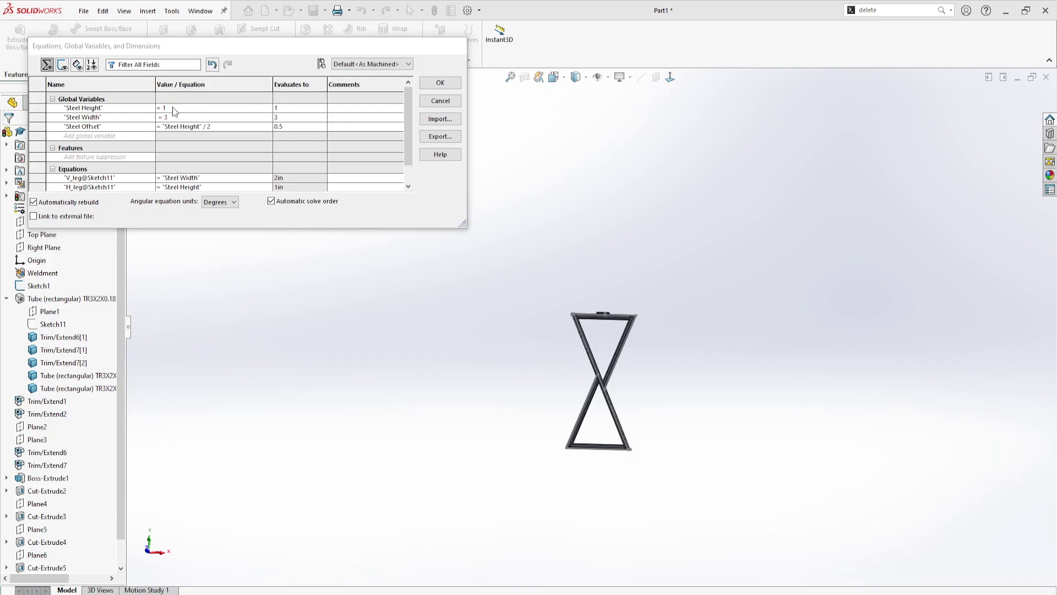
# Set the Steel Height global variable to 2 in the equations.
pyautogui.click(529, 312)
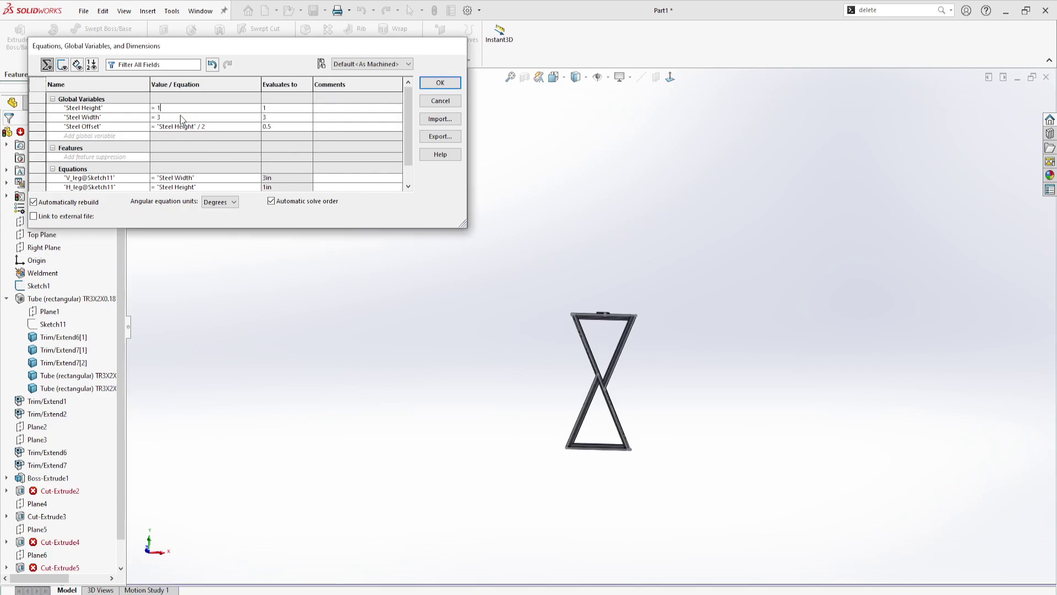
pyautogui.press('BackSpace')
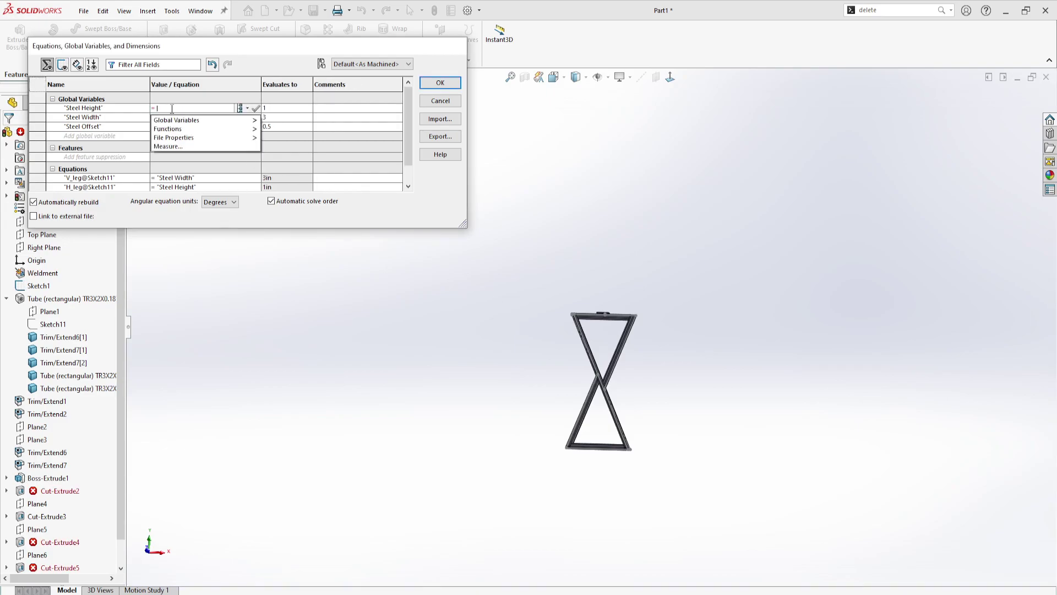
pyautogui.write('2')
pyautogui.click(434, 83)
pyautogui.click(518, 311)
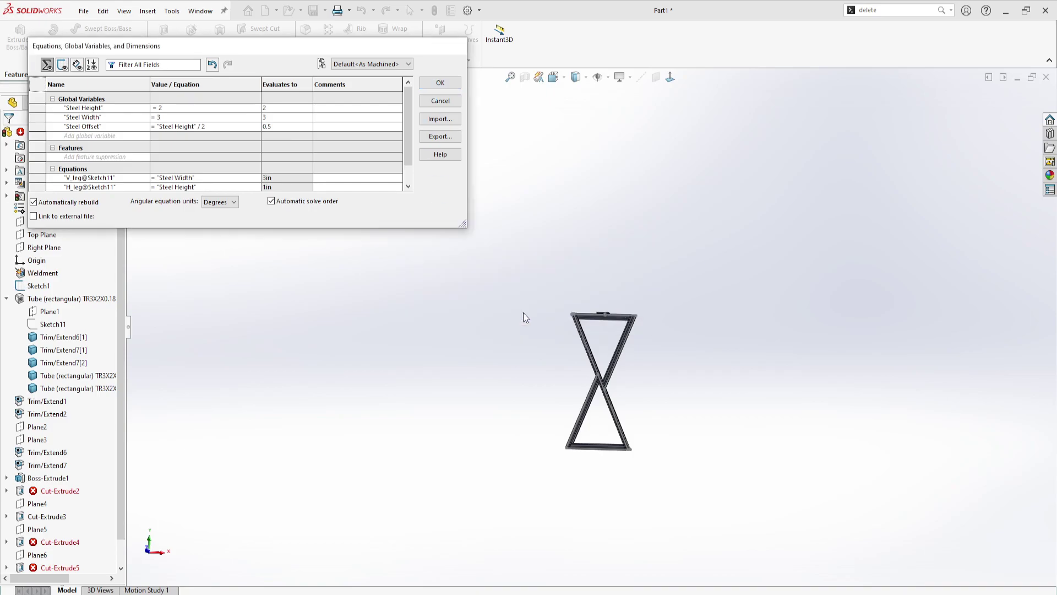
# Examine the end caps on the frame's upper corners against the resized tubes.
pyautogui.scroll(-5, 606, 331)
pyautogui.moveTo(578, 353); pyautogui.dragTo(603, 329, button='middle')
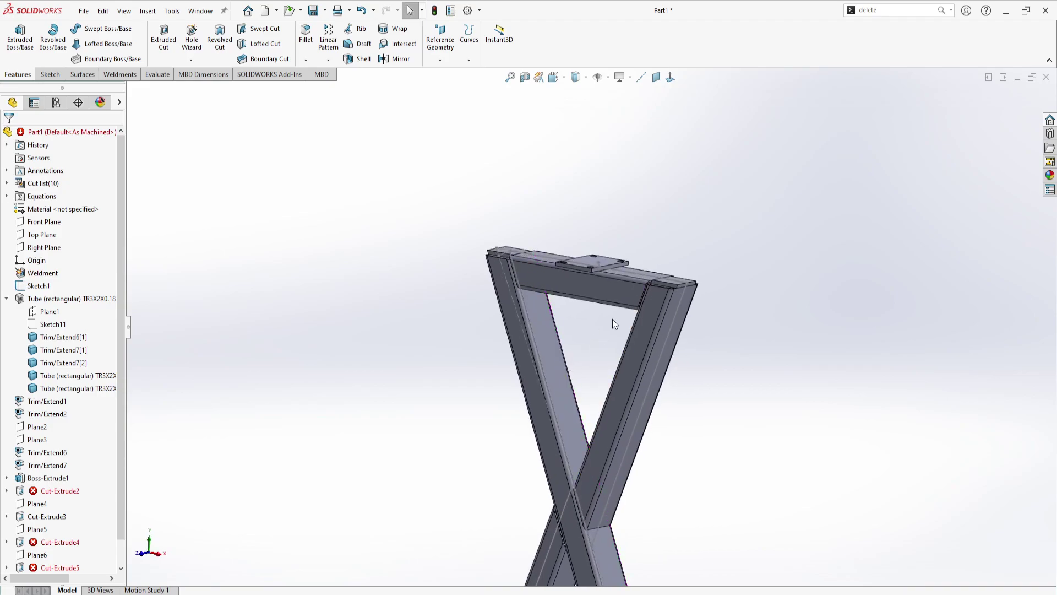
pyautogui.scroll(-6, 614, 308)
pyautogui.moveTo(587, 239)
pyautogui.mouseDown(button='middle')
pyautogui.moveTo(548, 247)
pyautogui.moveTo(583, 230)
pyautogui.mouseUp(button='middle')
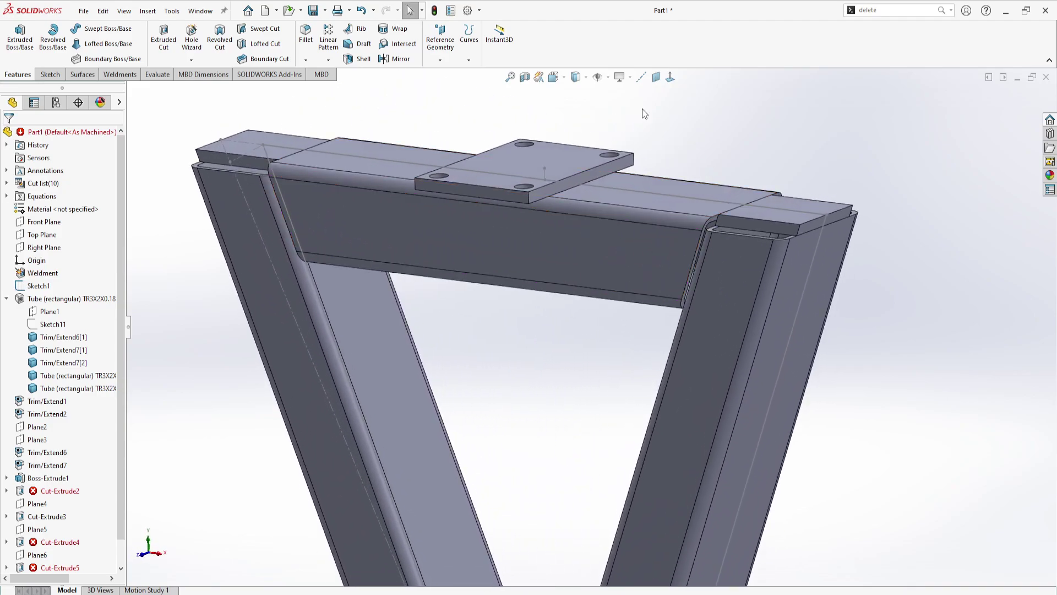
pyautogui.moveTo(686, 255); pyautogui.dragTo(627, 270, button='middle')
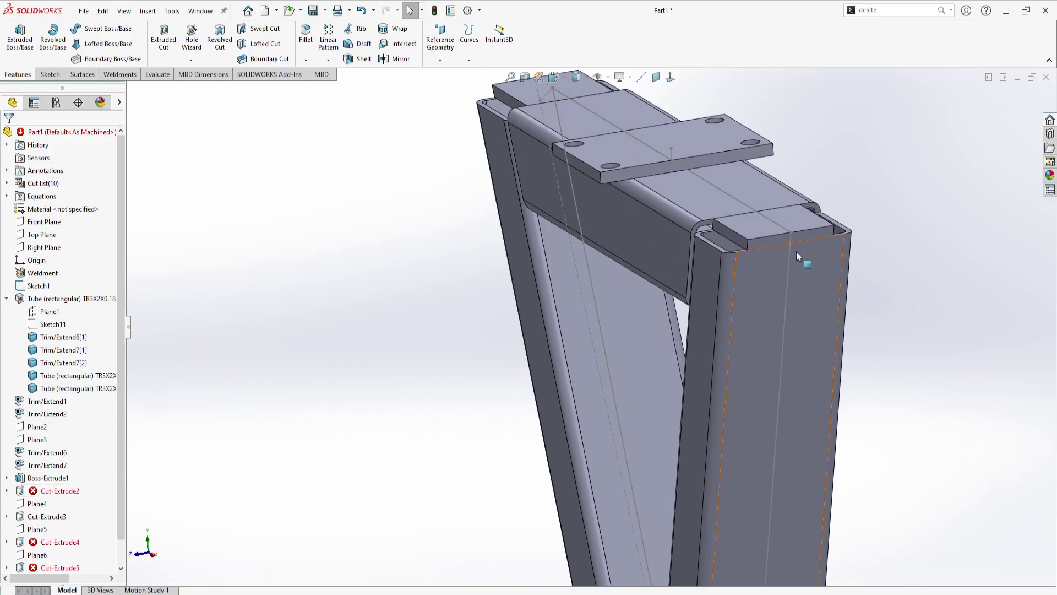
pyautogui.click(742, 232)
pyautogui.scroll(-5, 712, 235)
pyautogui.moveTo(742, 285); pyautogui.dragTo(665, 235, button='middle')
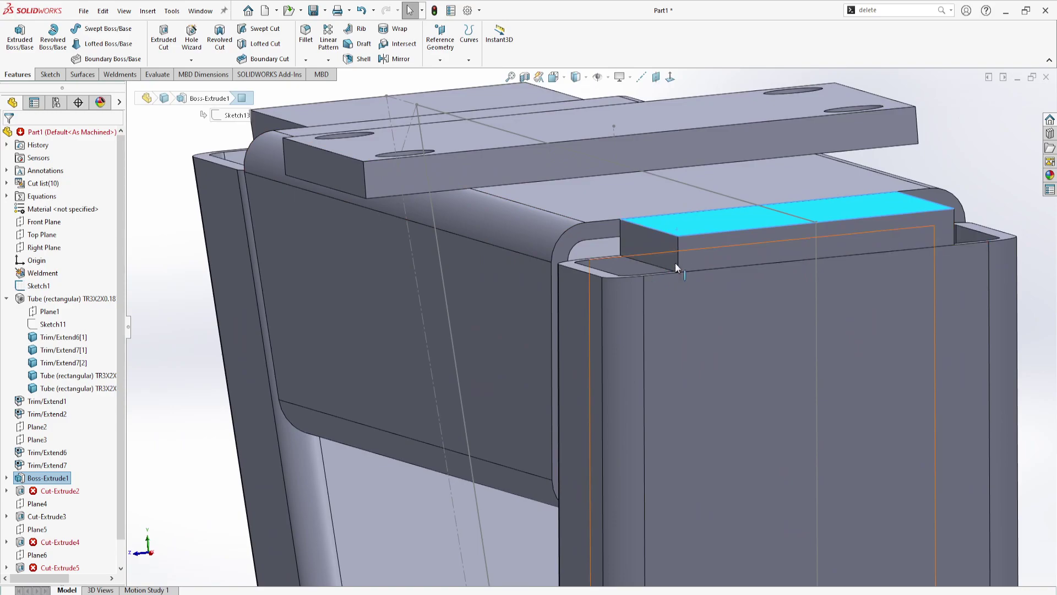
pyautogui.scroll(5, 642, 271)
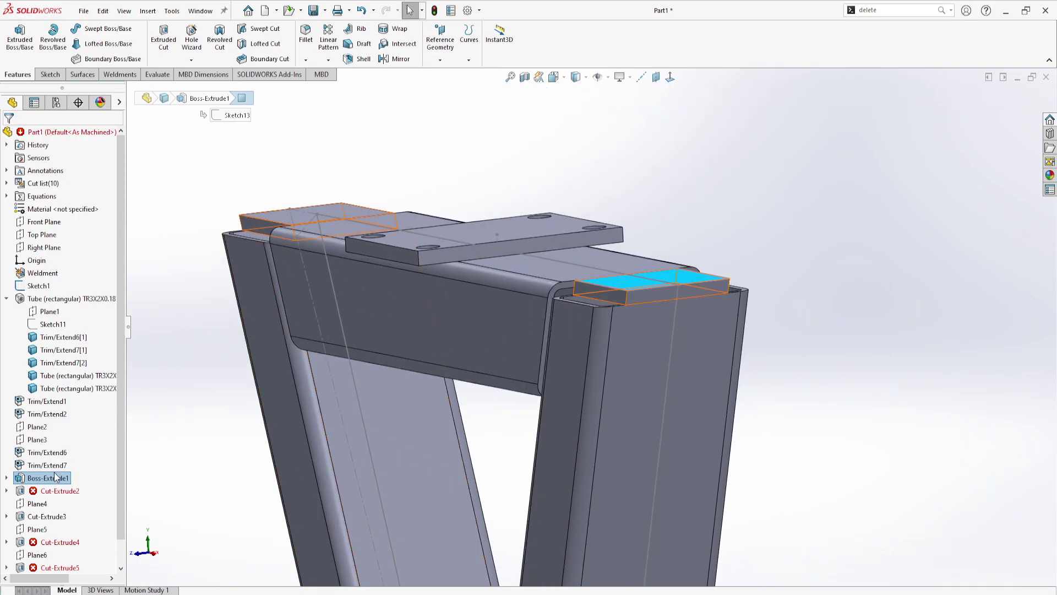
# Edit Boss-Extrude1 and link its mid-plane depth to the Steel Width global variable.
pyautogui.click(6, 299)
pyautogui.click(617, 293)
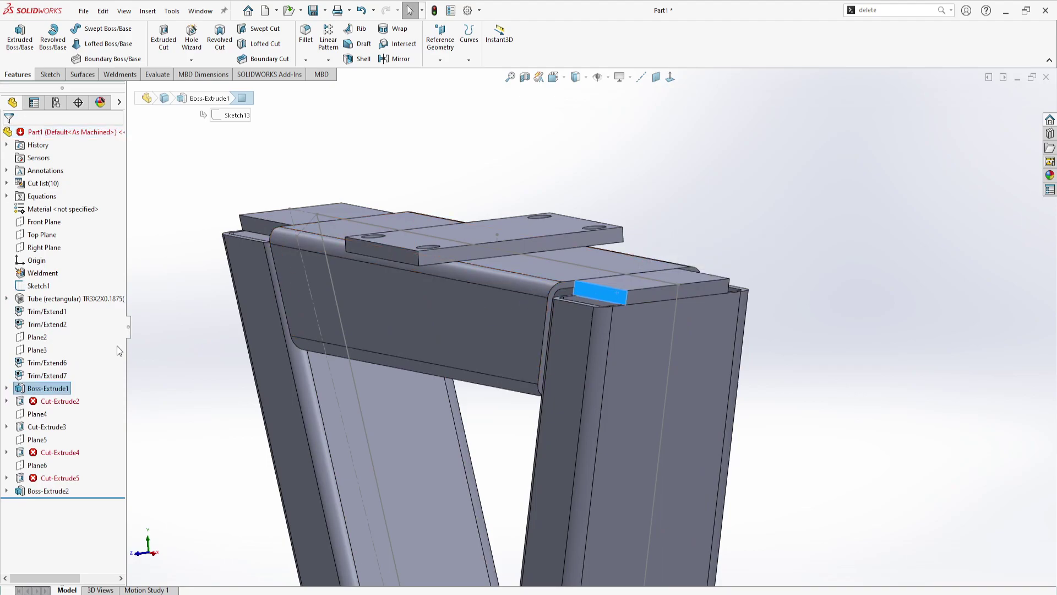
pyautogui.click(7, 388)
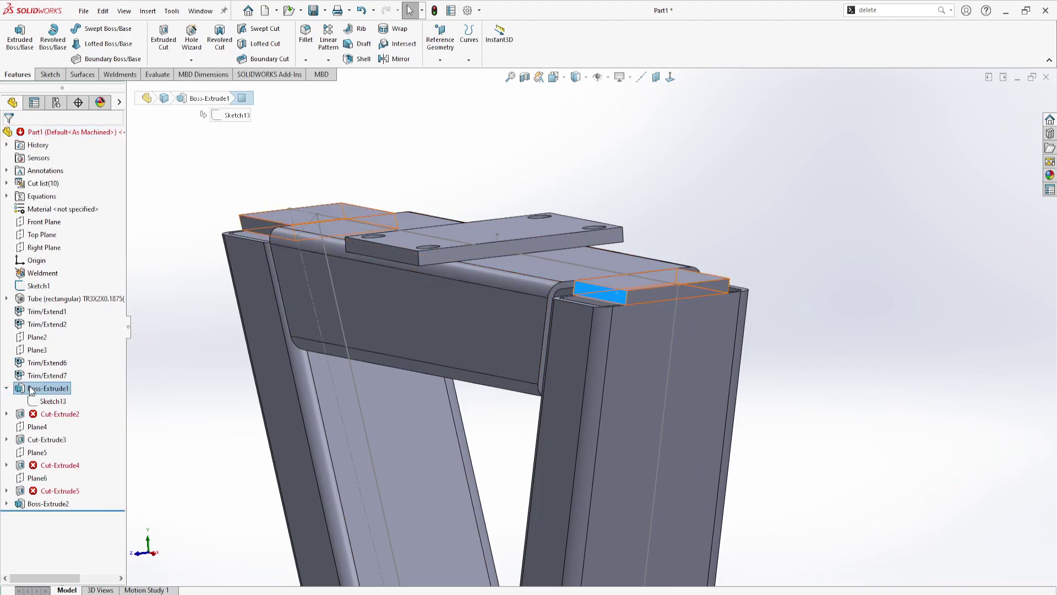
pyautogui.click(34, 388)
pyautogui.click(56, 351)
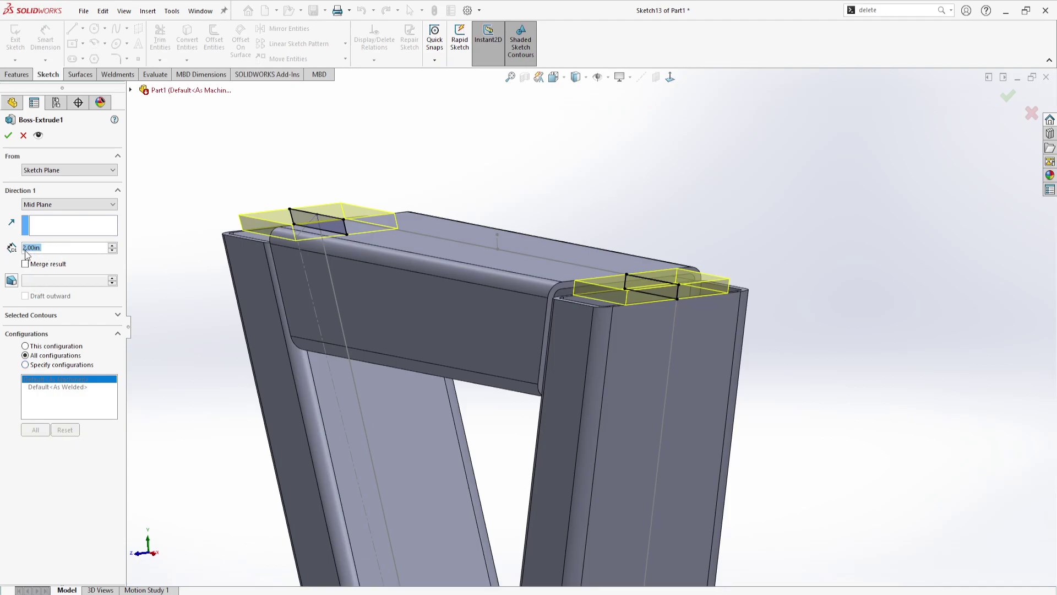
pyautogui.write('=')
pyautogui.moveTo(66, 259)
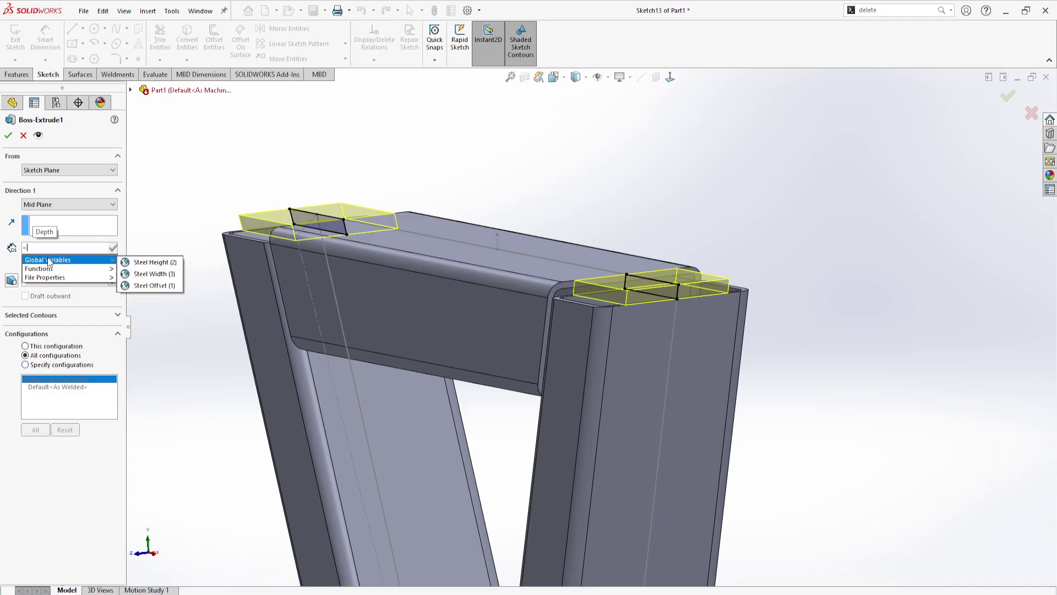
pyautogui.click(154, 274)
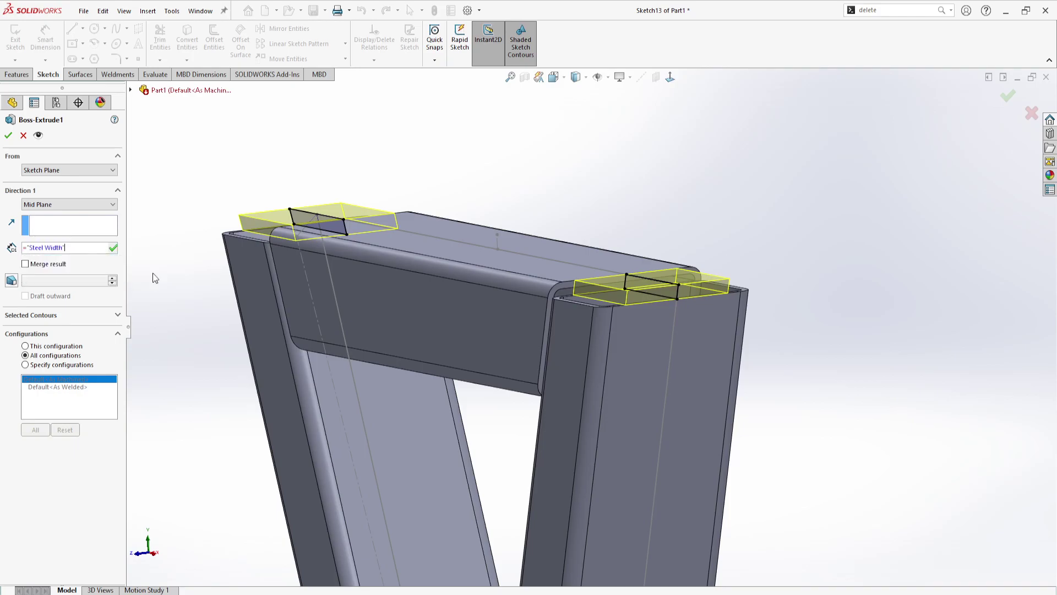
pyautogui.click(8, 135)
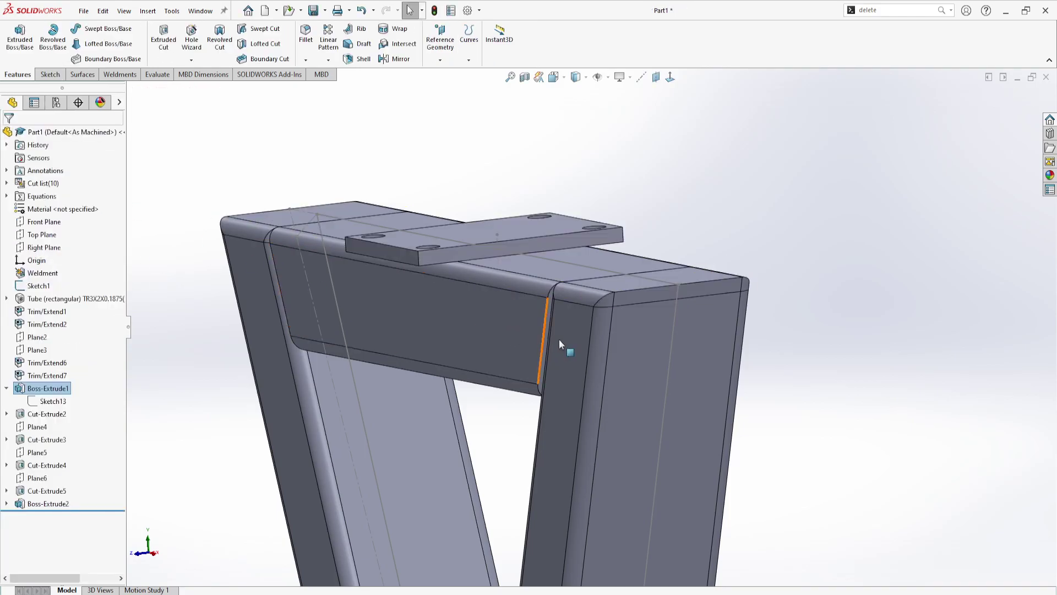
# Inspect the rounded corner of the end cap and the whole leg frame from several angles.
pyautogui.scroll(-5, 605, 300)
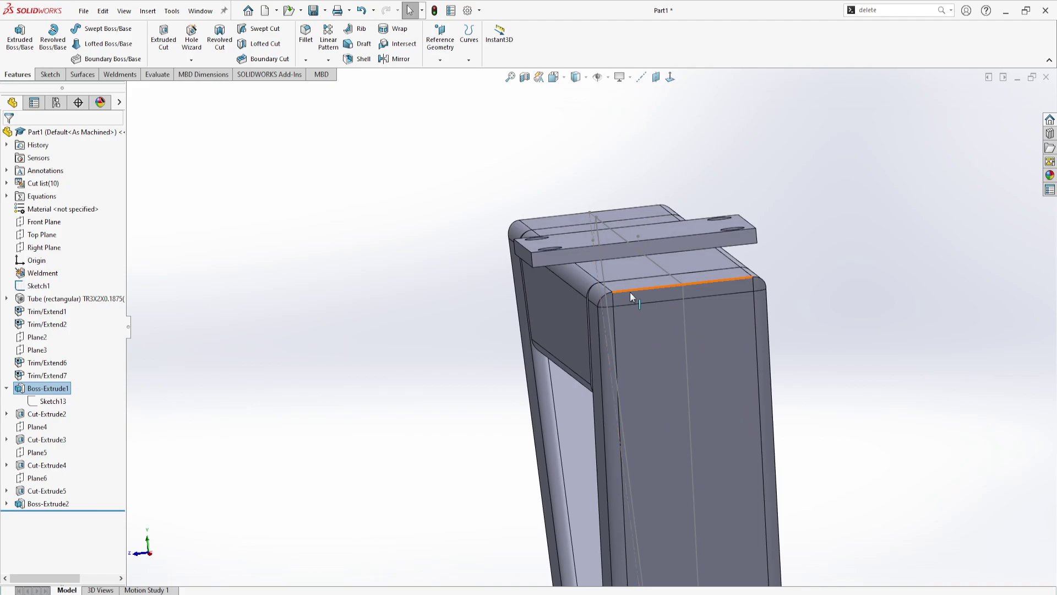
pyautogui.click(538, 311)
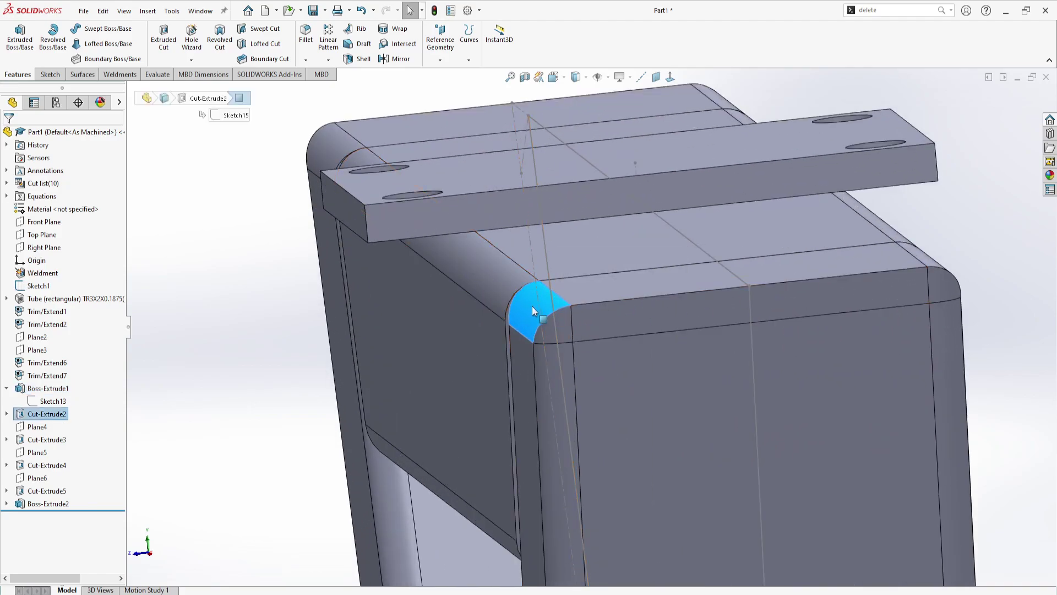
pyautogui.moveTo(530, 306); pyautogui.dragTo(494, 333, button='middle')
pyautogui.scroll(8, 496, 333)
pyautogui.click(525, 398)
pyautogui.scroll(5, 530, 406)
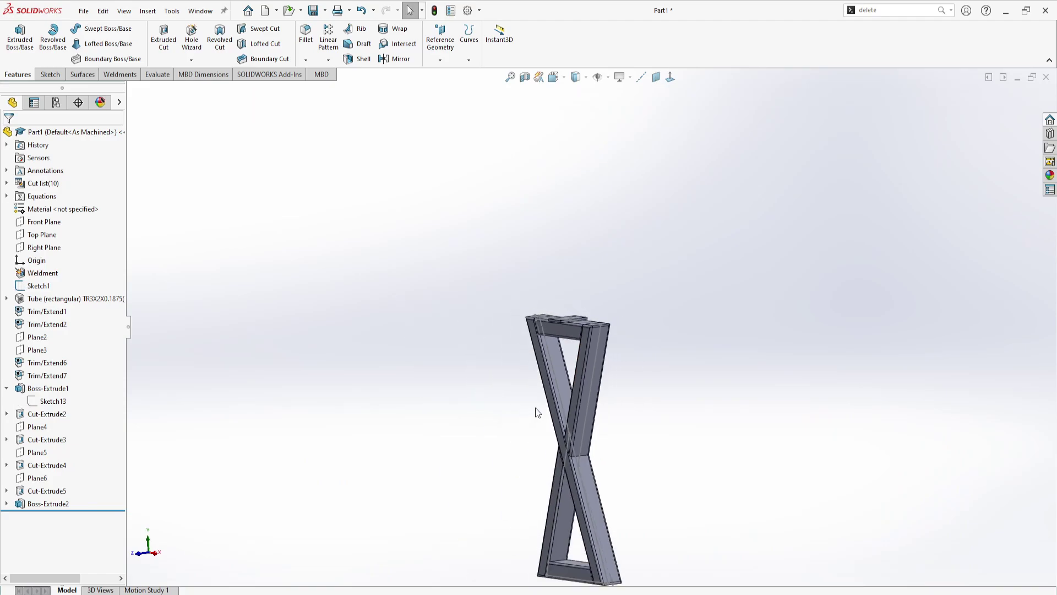
pyautogui.moveTo(533, 408); pyautogui.dragTo(614, 388, button='middle')
pyautogui.scroll(-3, 594, 455)
pyautogui.scroll(3, 583, 431)
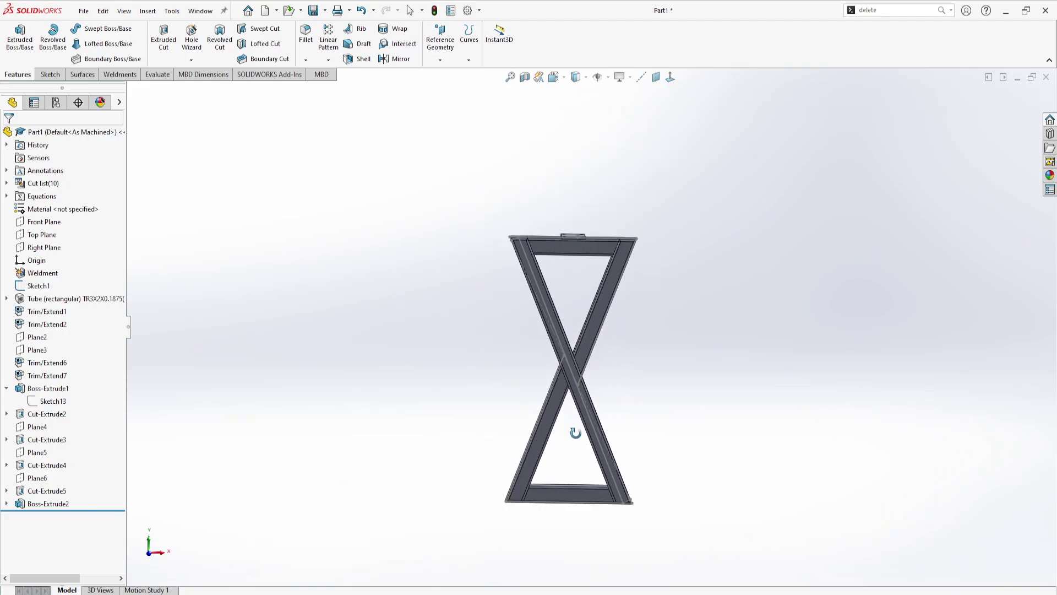
# Reopen layout Sketch1, set the gap dimension between the split diagonal segments to 4 in and rebuild the part.
pyautogui.click(38, 285)
pyautogui.click(38, 251)
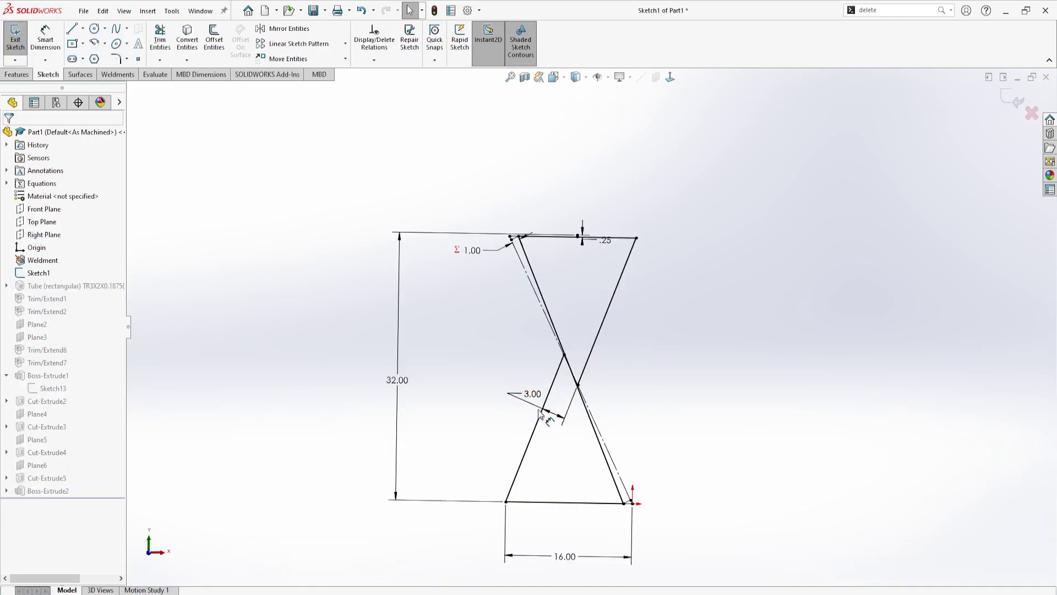
pyautogui.doubleClick(528, 396)
pyautogui.write('4')
pyautogui.press('Return')
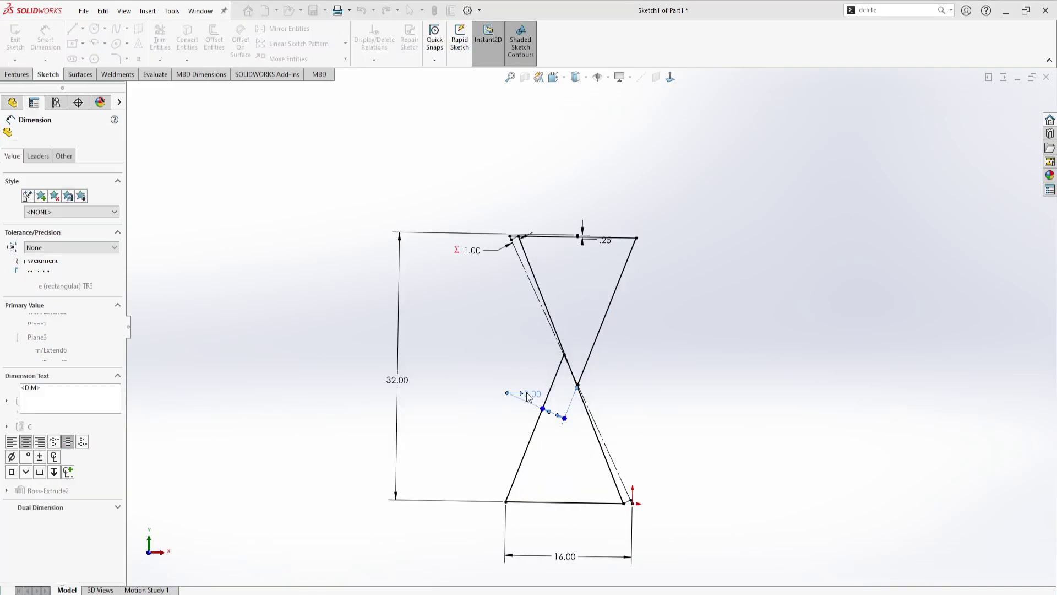
pyautogui.click(436, 12)
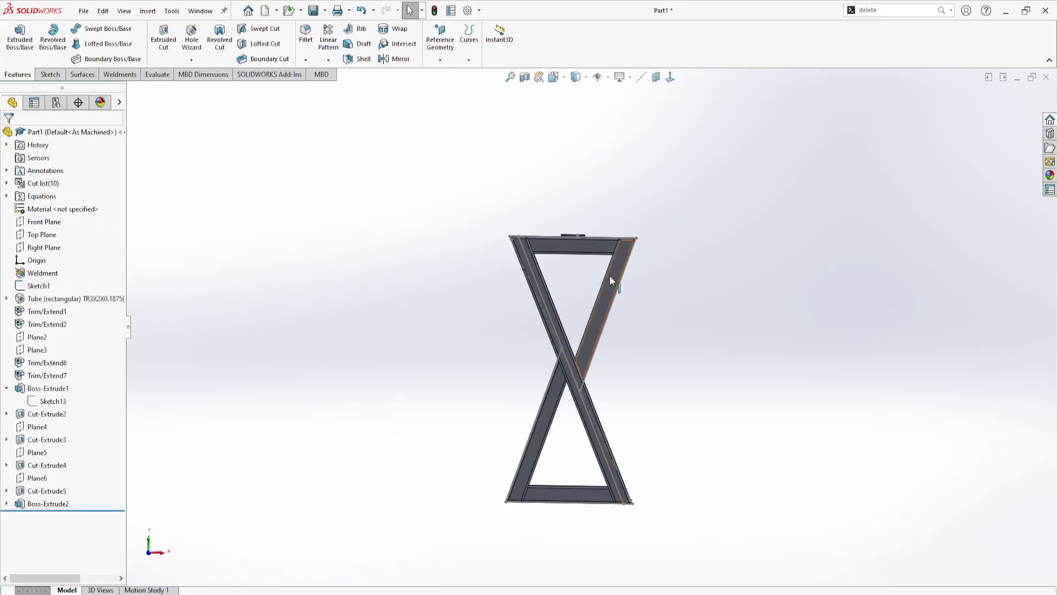
# Check the two split diagonal tubes, review their middle gap dimension in Sketch1 and exit the sketch.
pyautogui.click(608, 301)
pyautogui.click(562, 392)
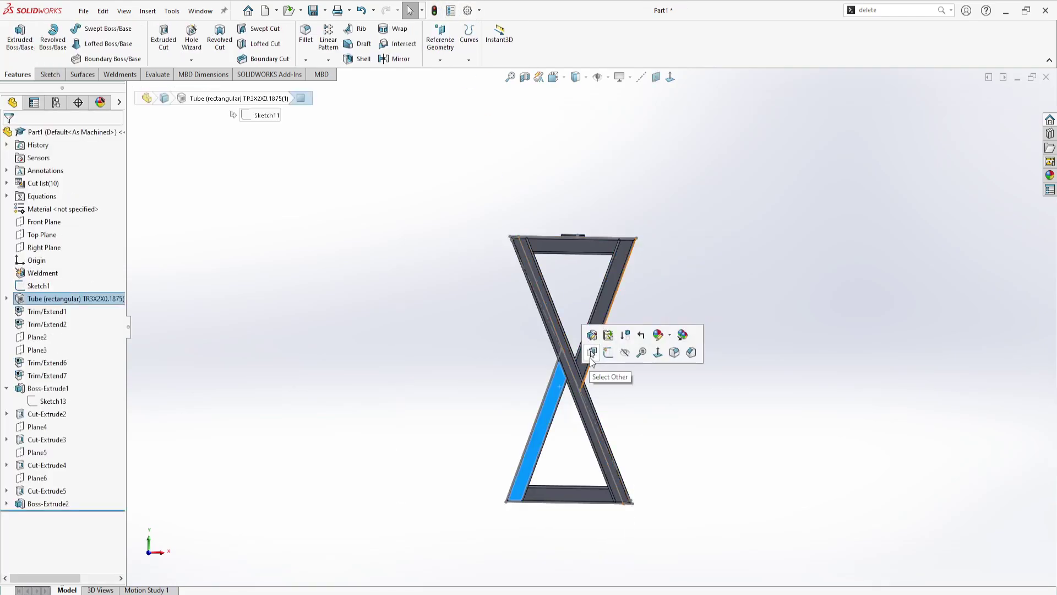
pyautogui.click(603, 305)
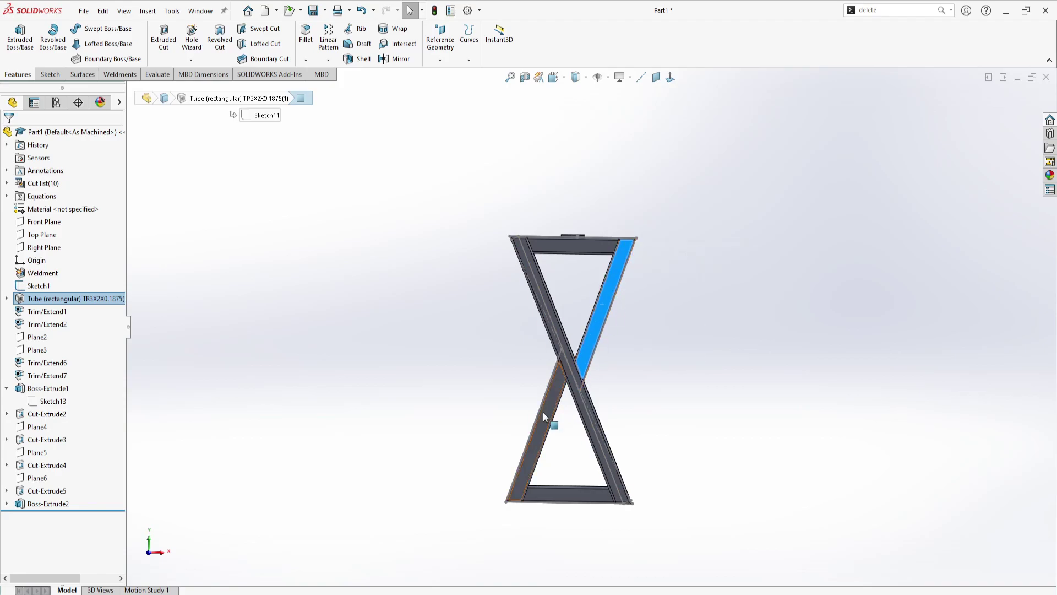
pyautogui.click(38, 287)
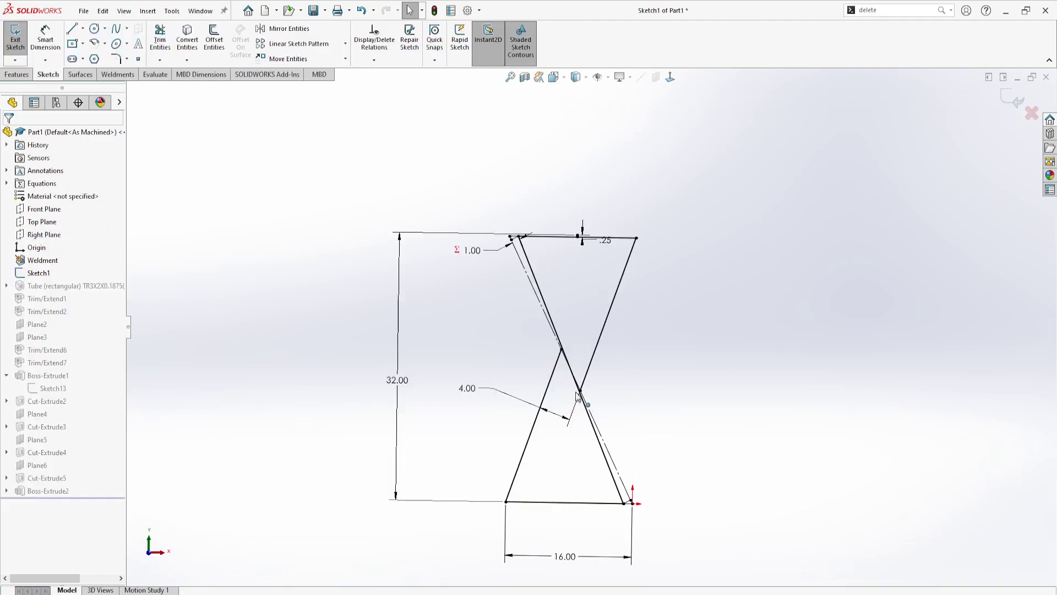
pyautogui.click(481, 392)
pyautogui.click(492, 415)
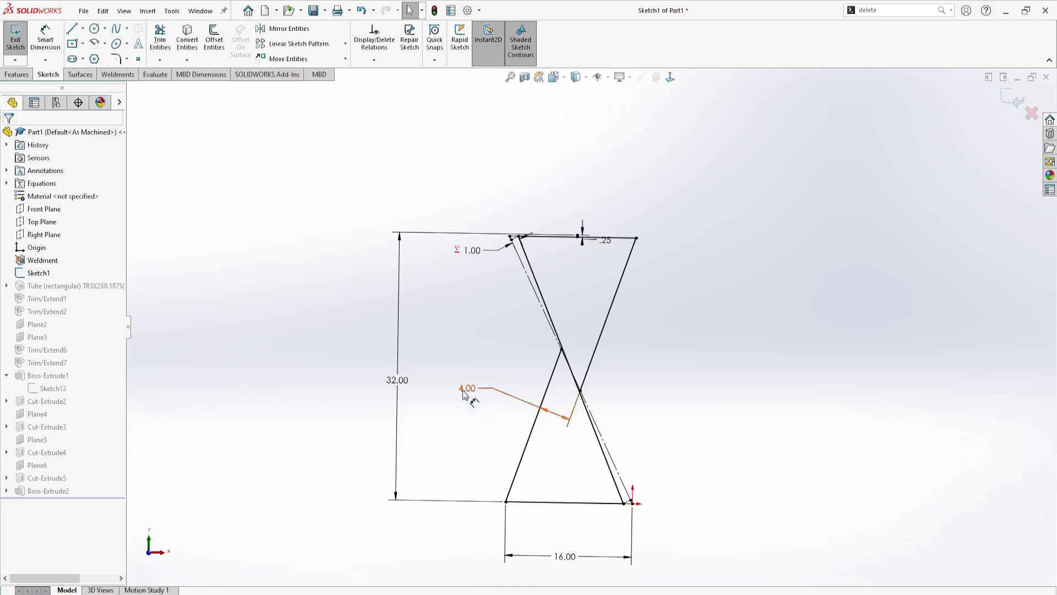
pyautogui.click(15, 37)
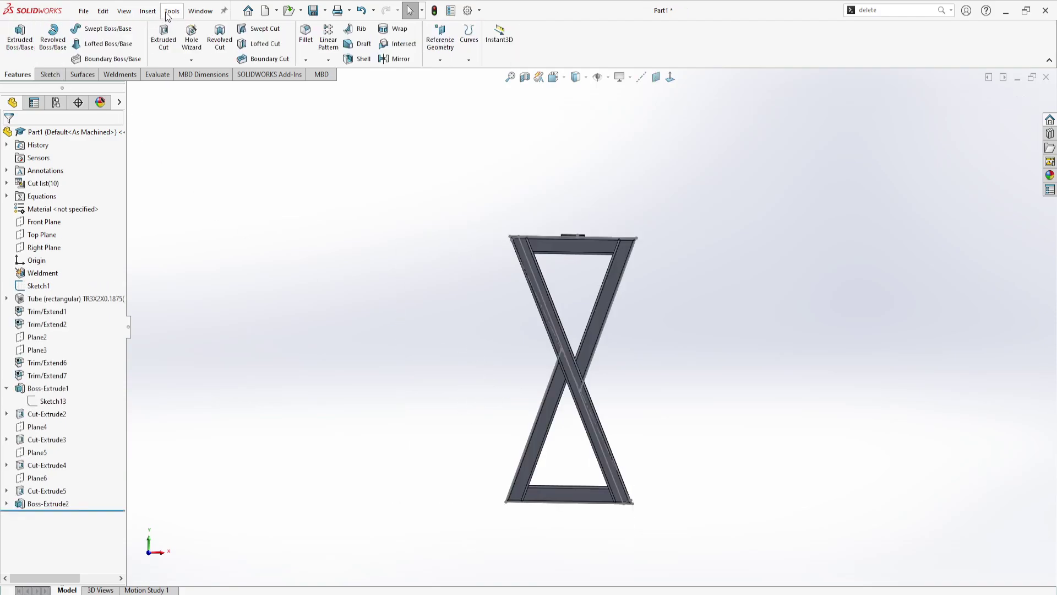
# Add a global variable Middle Offset equal to "Steel Height" + 1 in the part's equations and accept it.
pyautogui.click(169, 12)
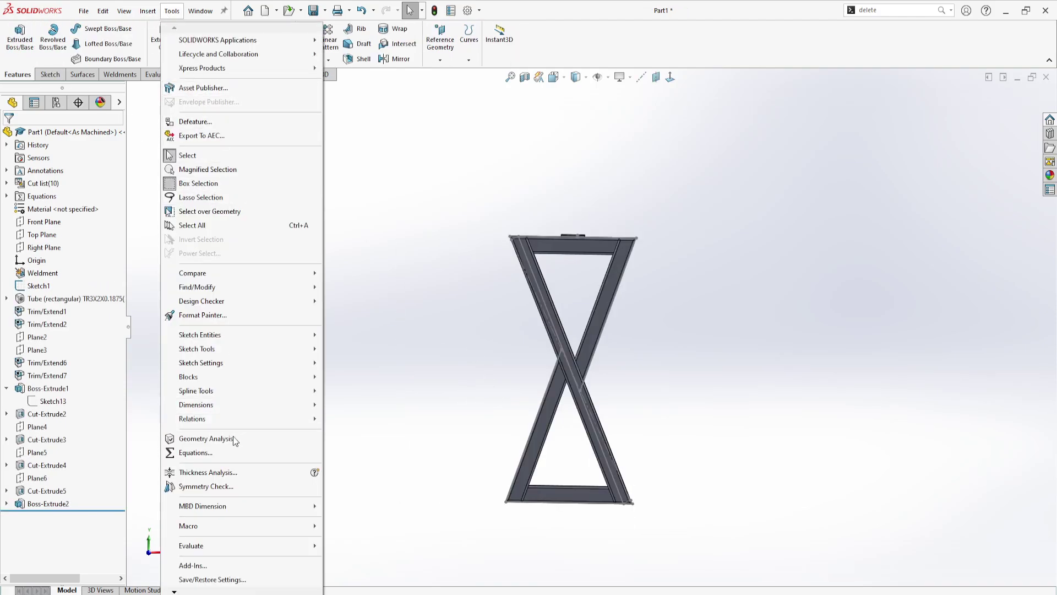
pyautogui.click(222, 452)
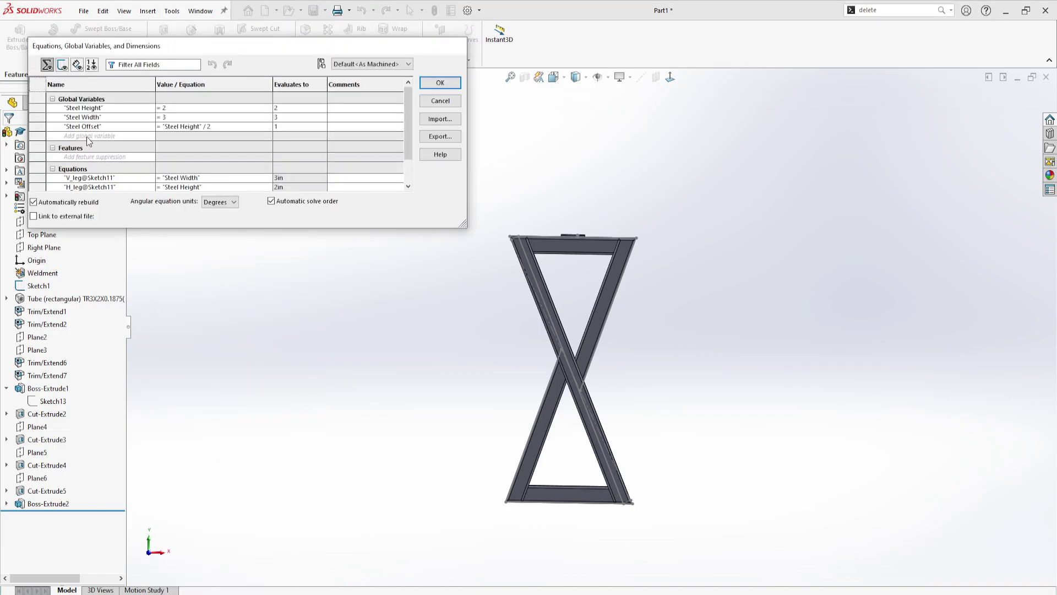
pyautogui.click(106, 136)
pyautogui.press('Tab')
pyautogui.moveTo(259, 157)
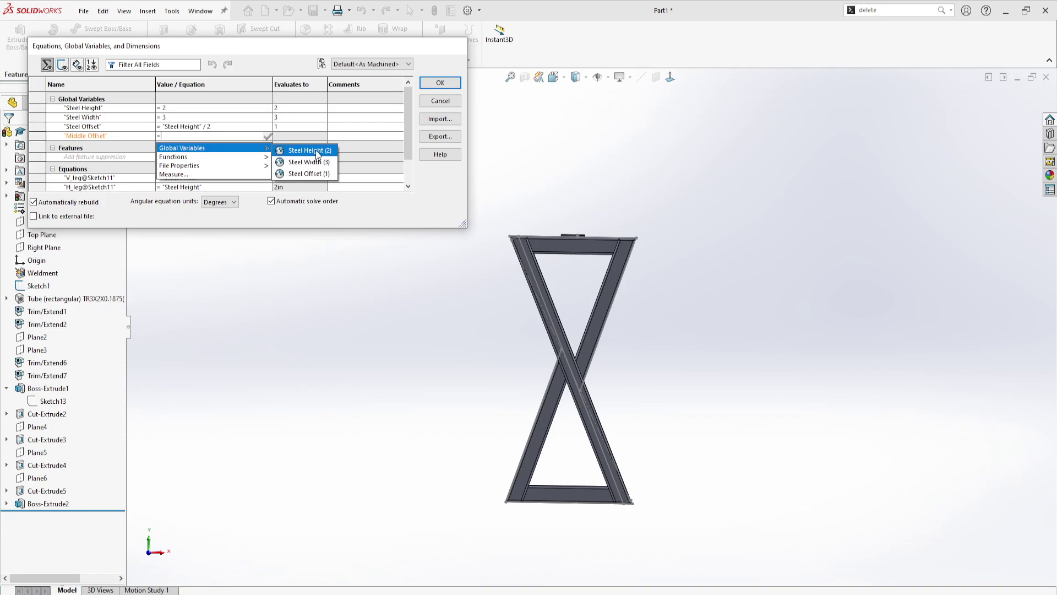
pyautogui.click(308, 150)
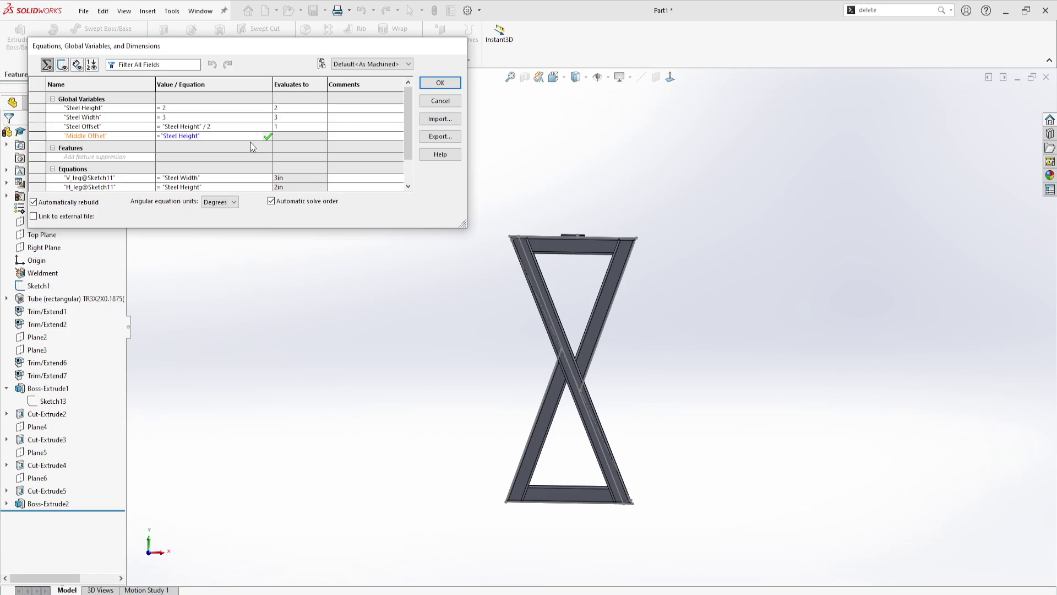
pyautogui.write('+')
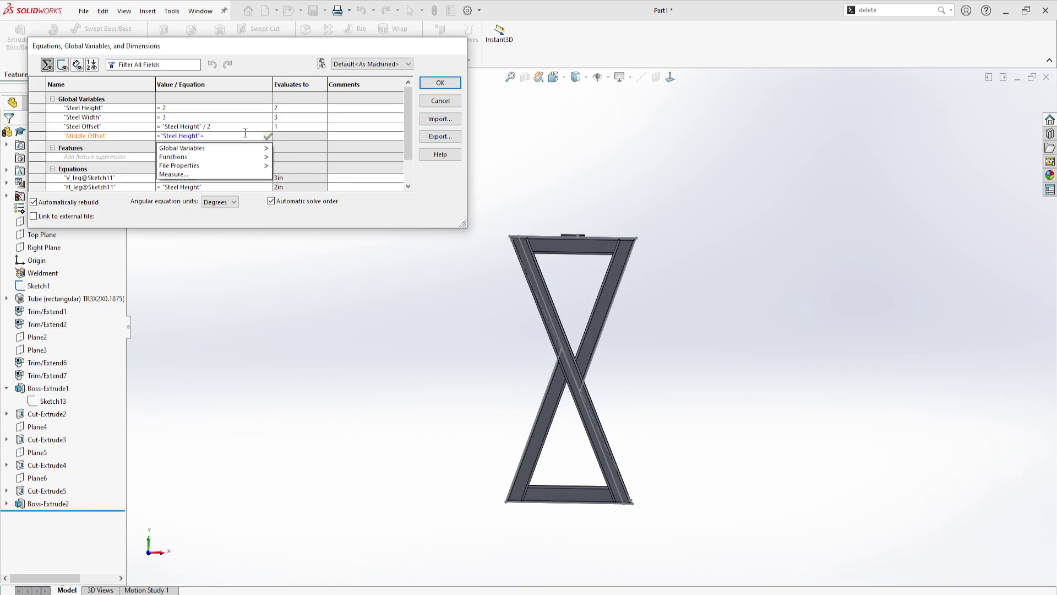
pyautogui.write('1')
pyautogui.press('Return')
pyautogui.press('Return')
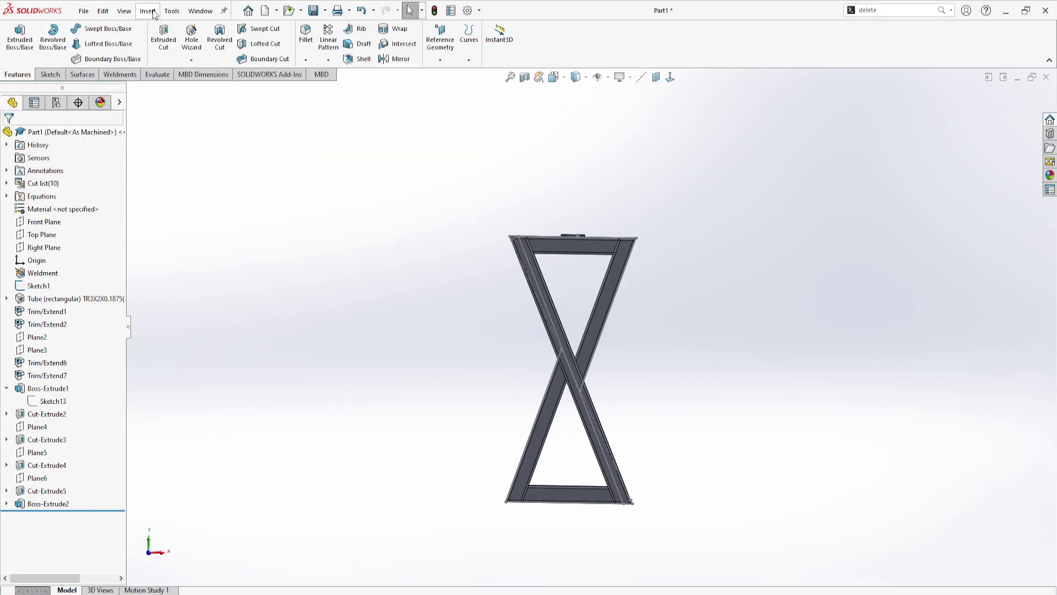
# Add a global variable Middle Offset + Material equal to "Steel Height" + "Middle Offset" in the part's equations.
pyautogui.click(172, 11)
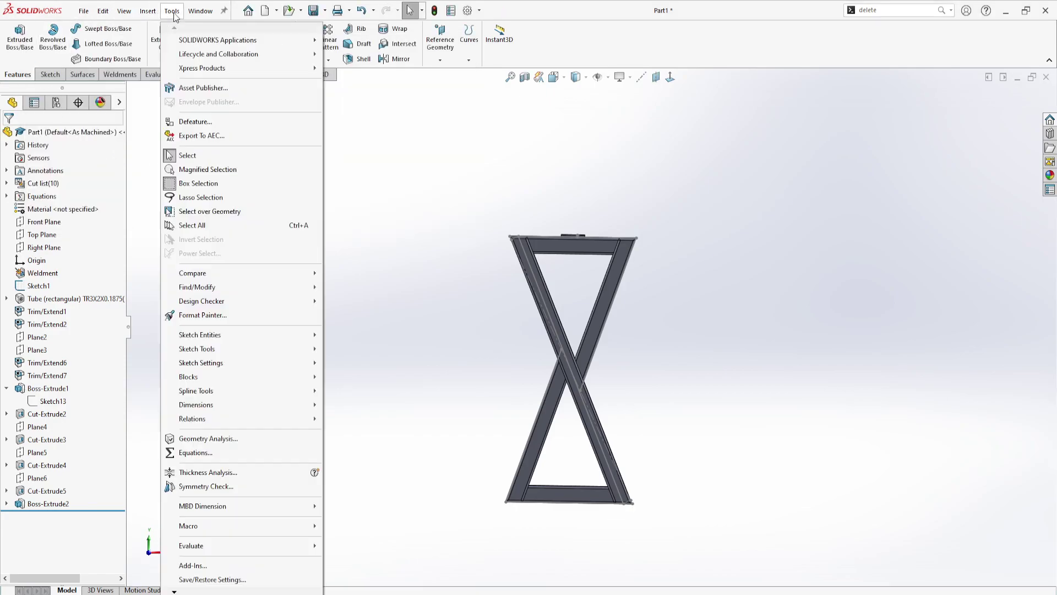
pyautogui.click(187, 452)
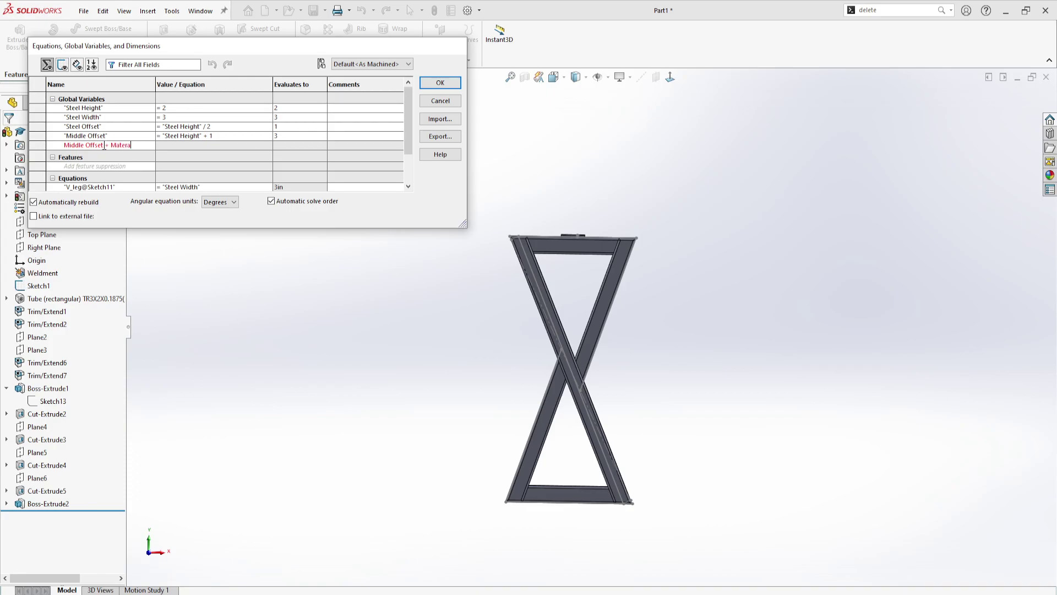
pyautogui.press('Tab')
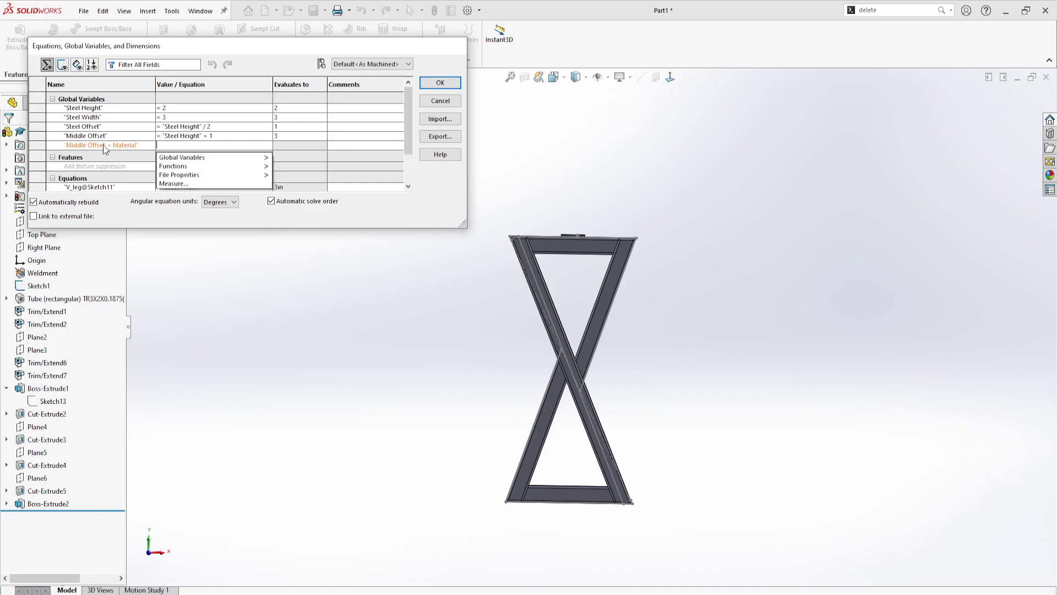
pyautogui.click(112, 146)
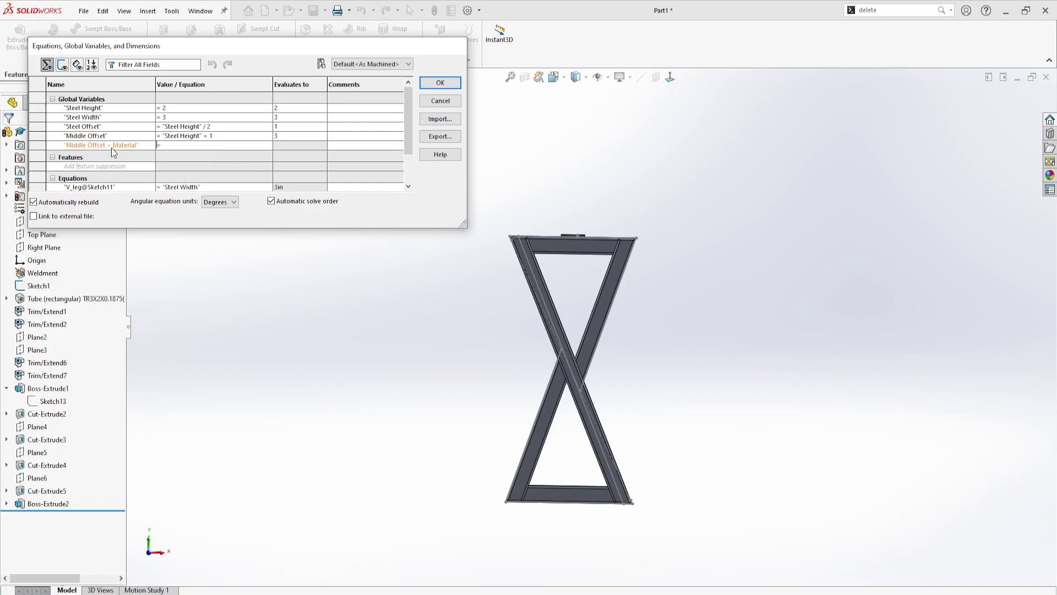
pyautogui.click(165, 145)
pyautogui.moveTo(194, 160)
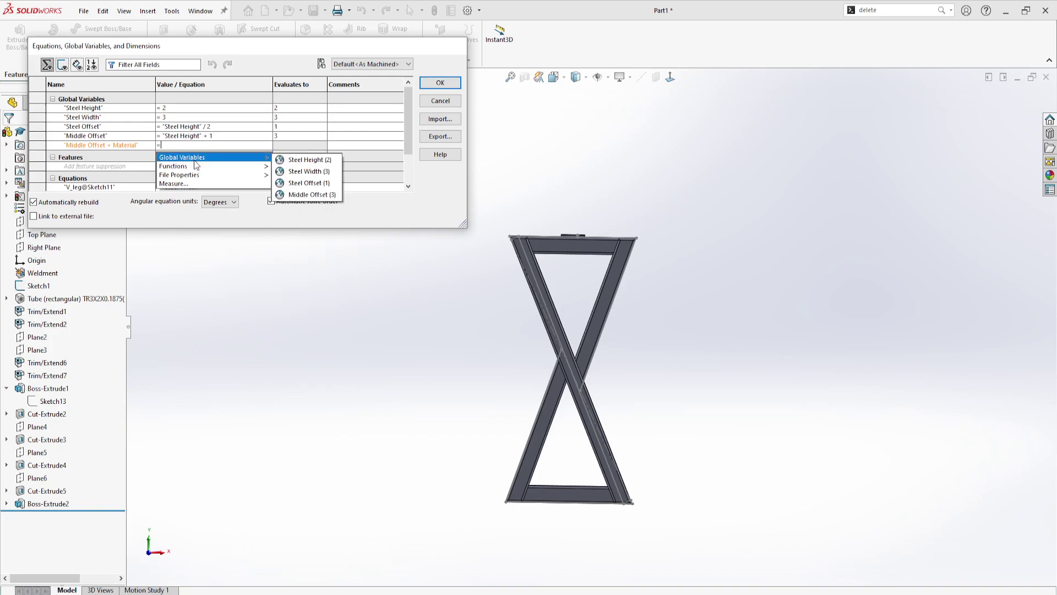
pyautogui.click(304, 159)
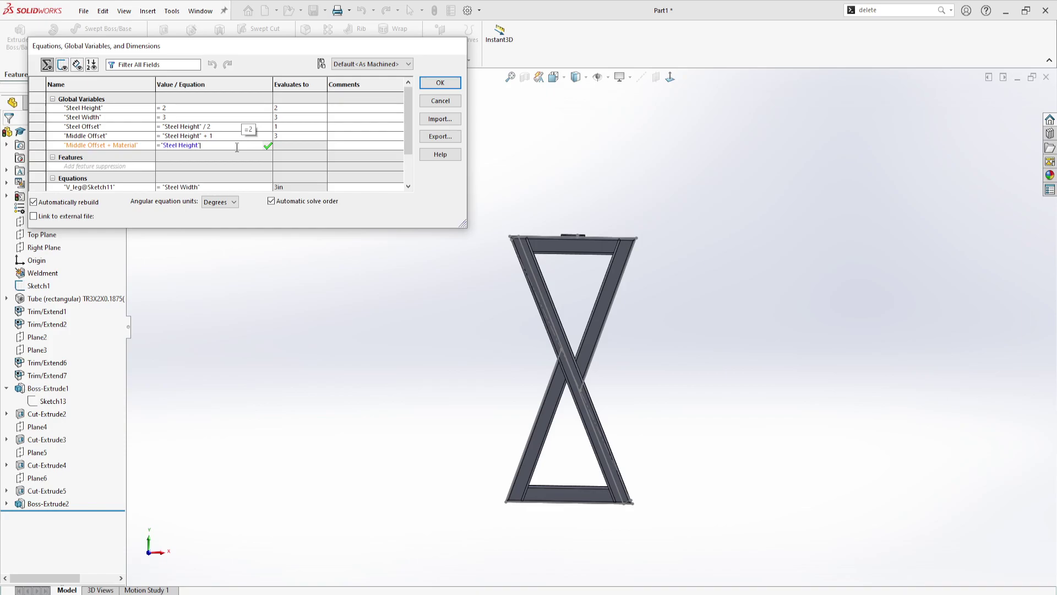
pyautogui.write('+')
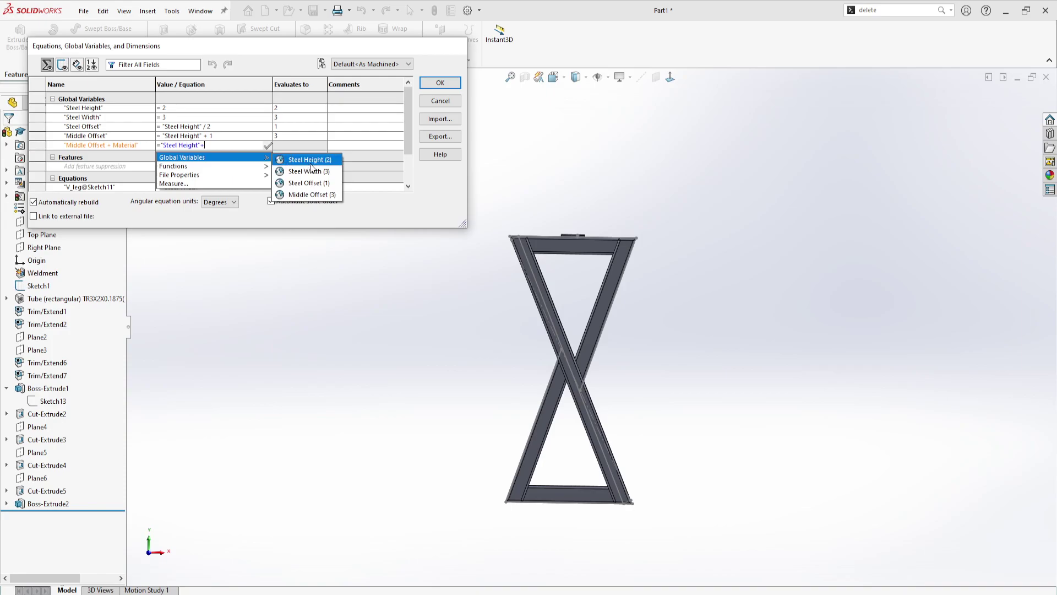
pyautogui.click(307, 194)
# Replace the Middle Offset global variable's equation with a plain value of 1in and accept the equations.
pyautogui.click(222, 135)
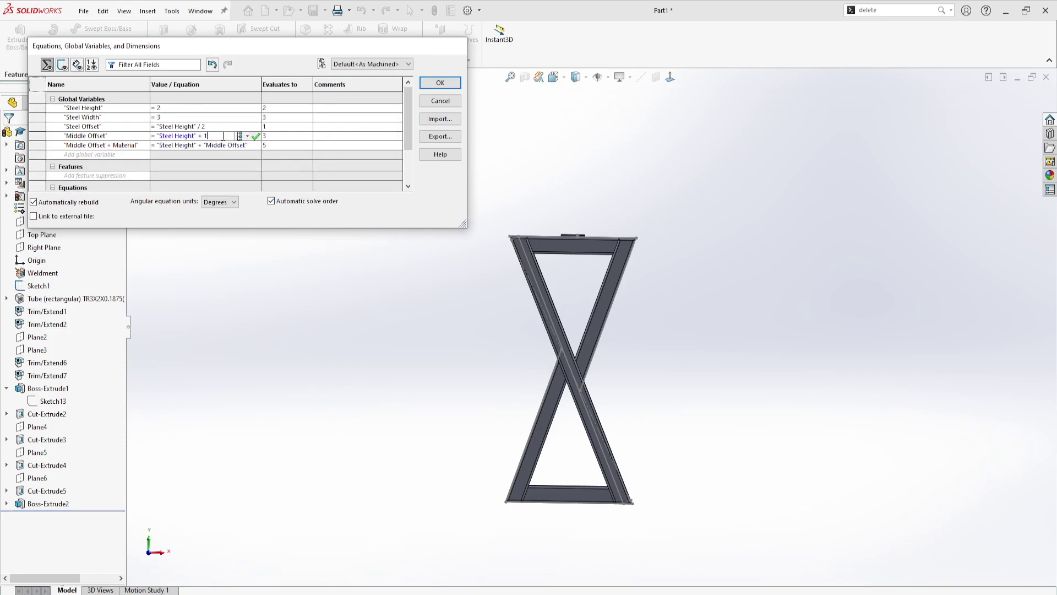
pyautogui.moveTo(203, 136); pyautogui.dragTo(167, 135)
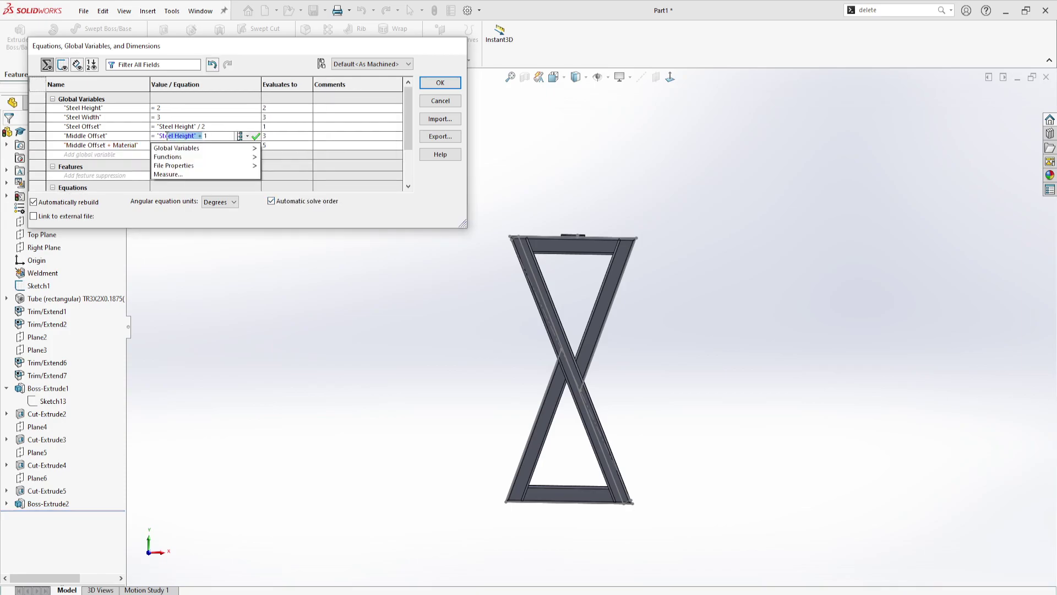
pyautogui.press('BackSpace')
pyautogui.click(182, 137)
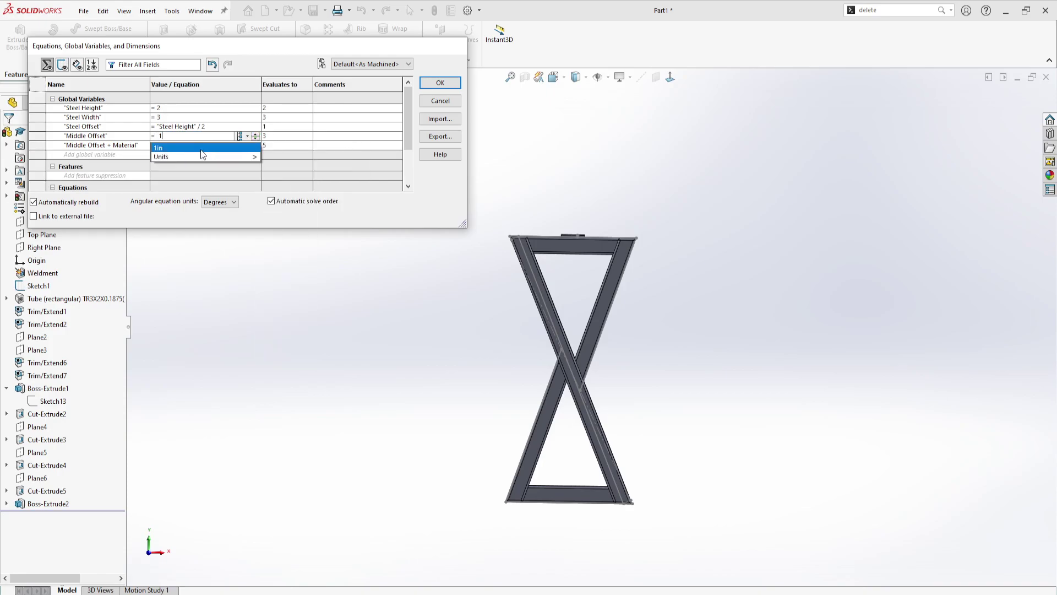
pyautogui.click(201, 149)
pyautogui.press('Return')
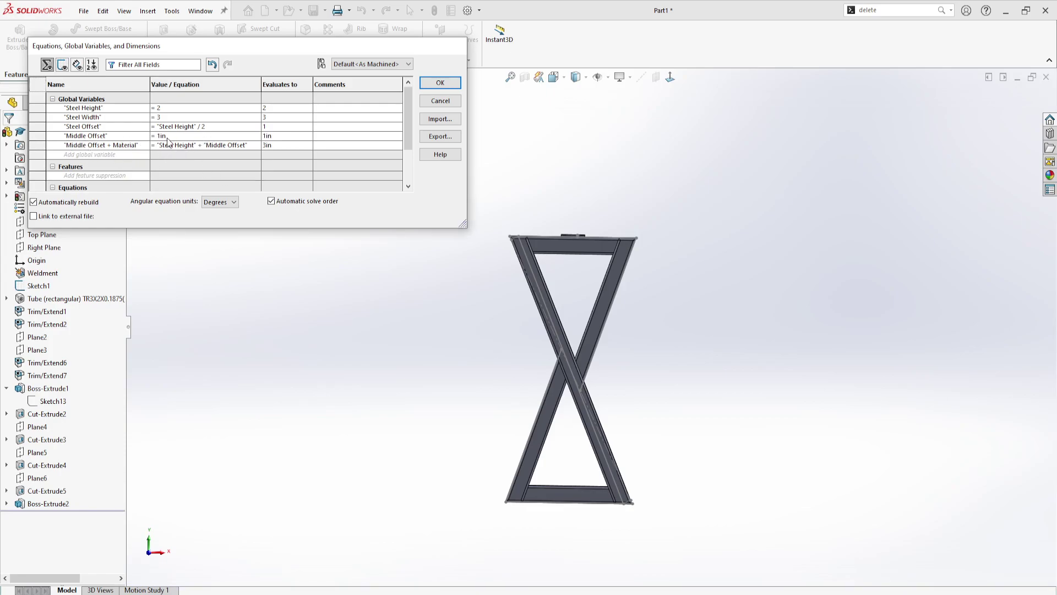
pyautogui.click(191, 138)
pyautogui.click(92, 145)
pyautogui.click(443, 84)
# Reopen layout Sketch1, link the gap dimension between the split diagonal segments to "Middle Offset + Material" and exit the sketch.
pyautogui.click(48, 286)
pyautogui.click(59, 248)
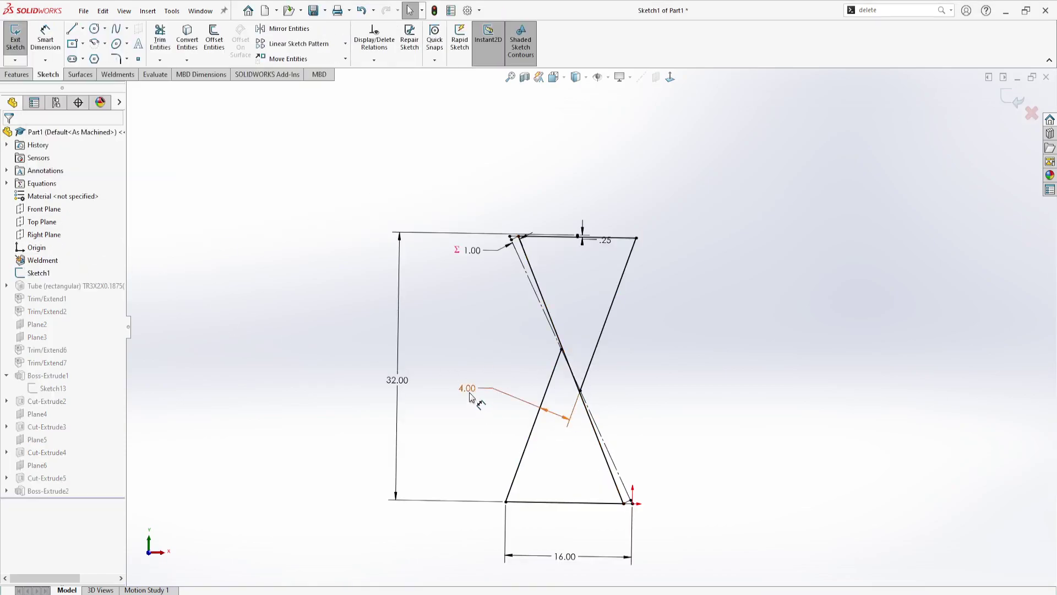
pyautogui.doubleClick(469, 392)
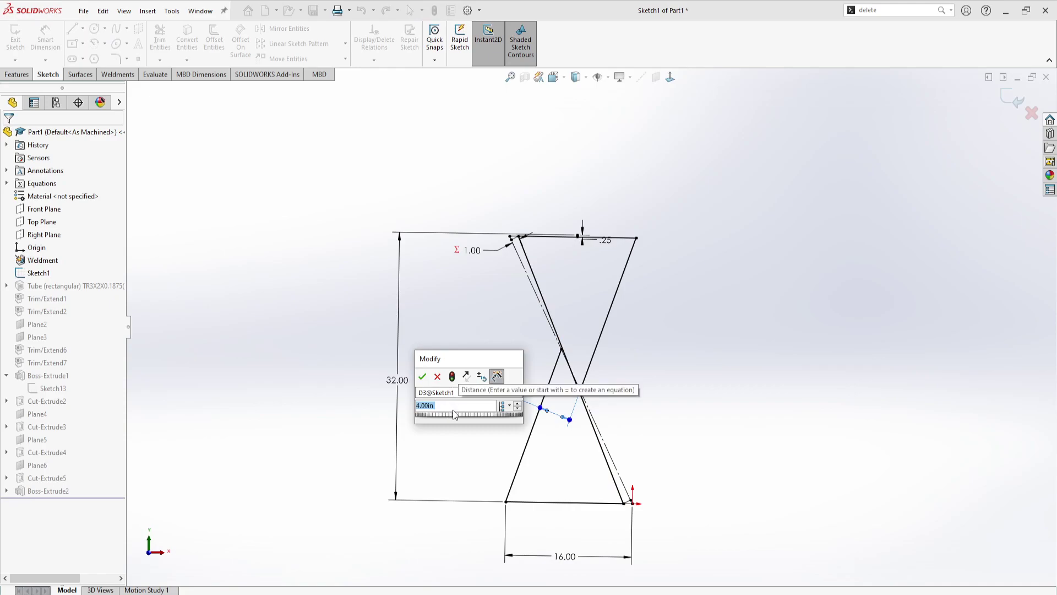
pyautogui.write('=')
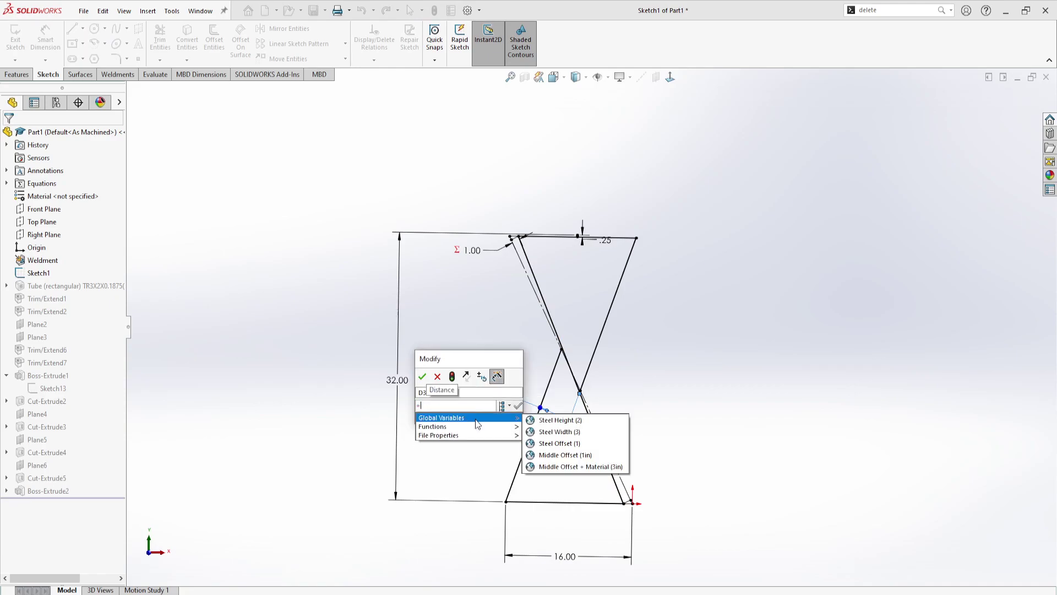
pyautogui.click(578, 466)
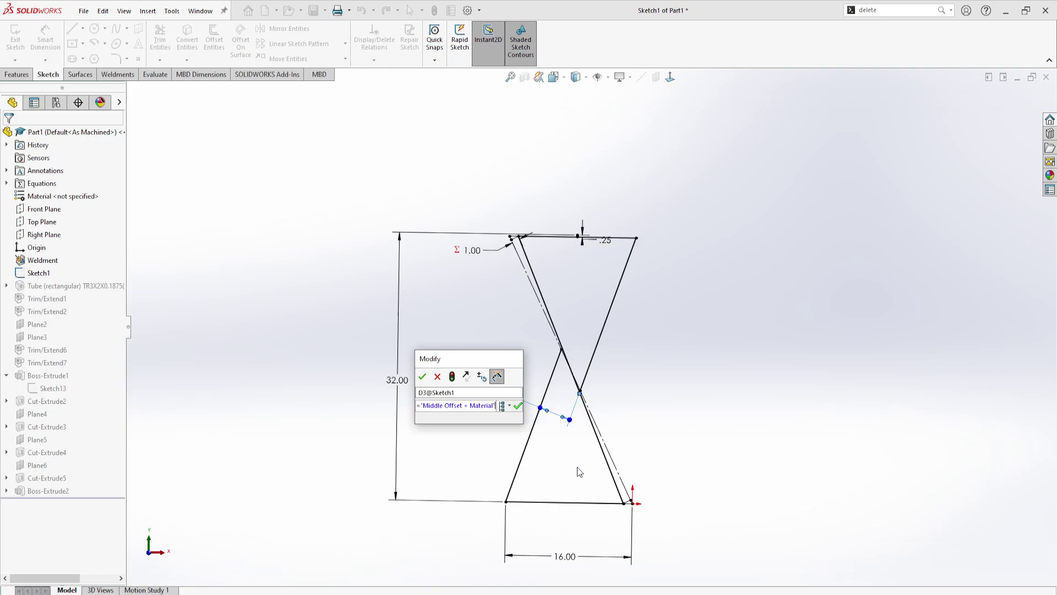
pyautogui.click(422, 376)
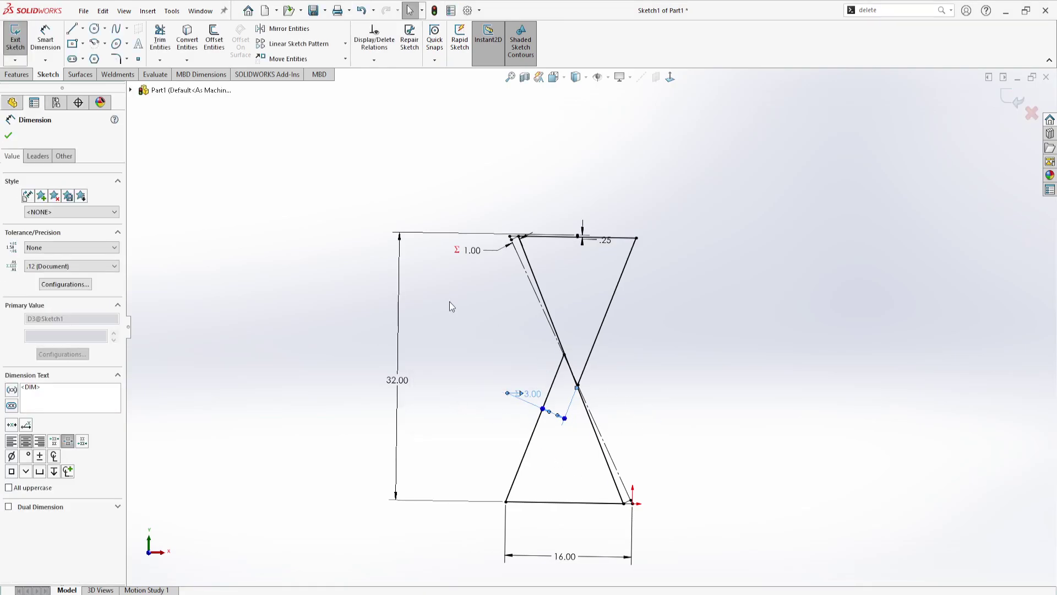
pyautogui.click(16, 37)
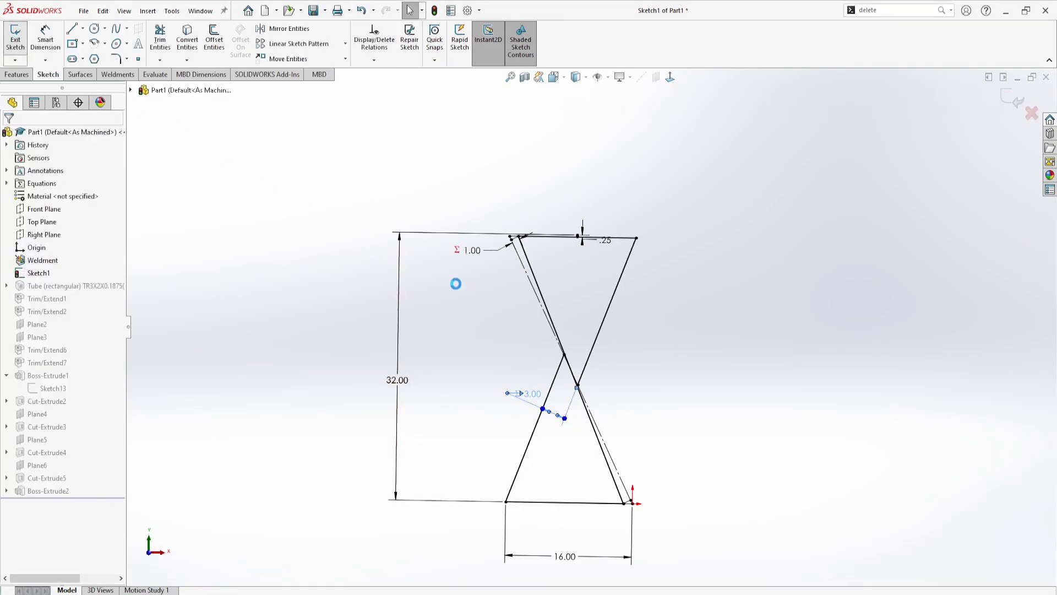
# Set the Middle Offset global variable to 2, accept the equations and check the tubes at the middle crossing.
pyautogui.click(172, 11)
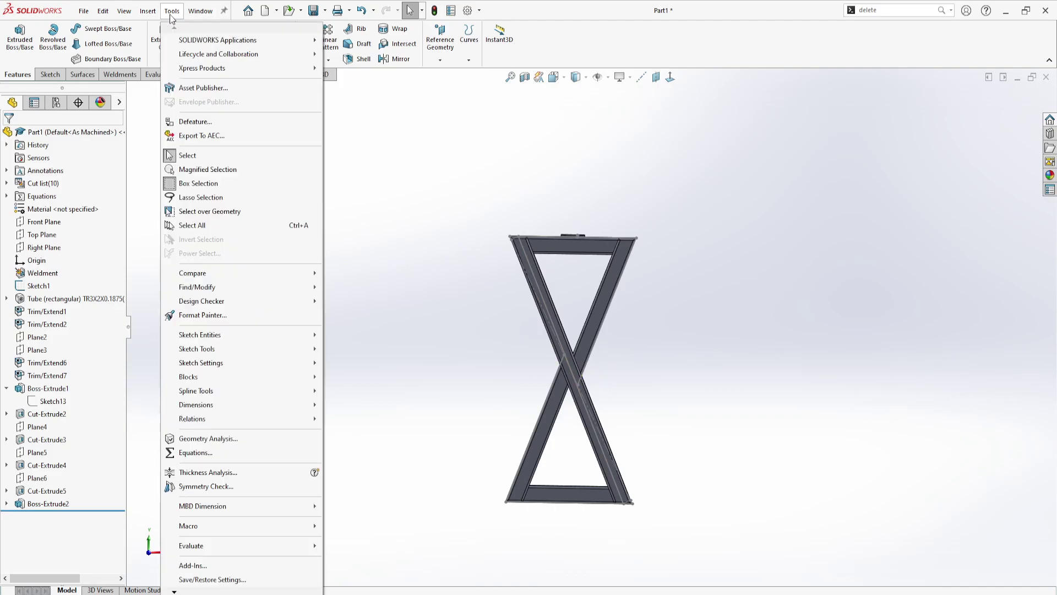
pyautogui.click(220, 453)
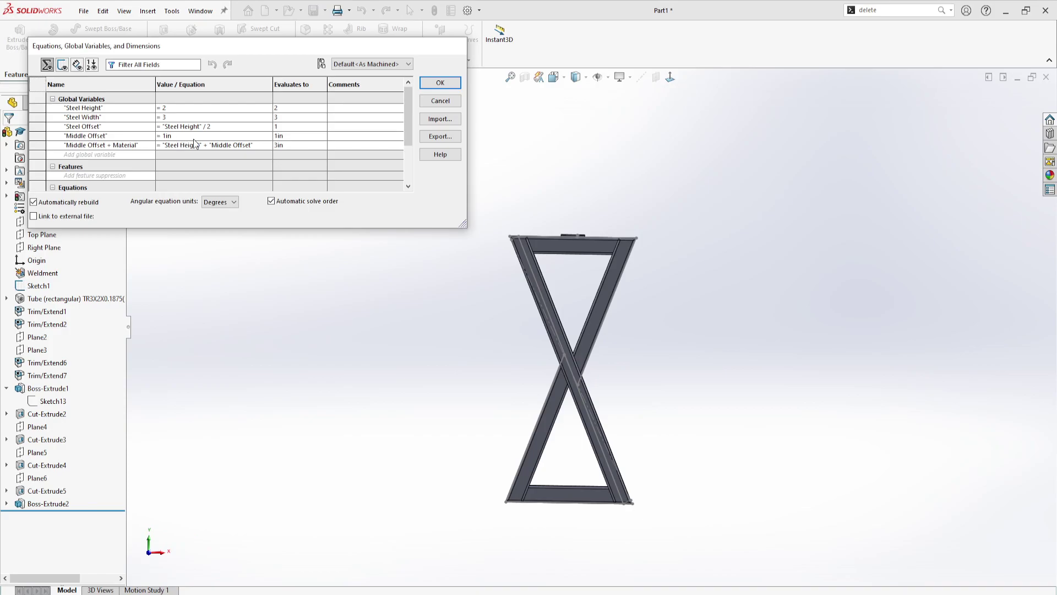
pyautogui.click(208, 137)
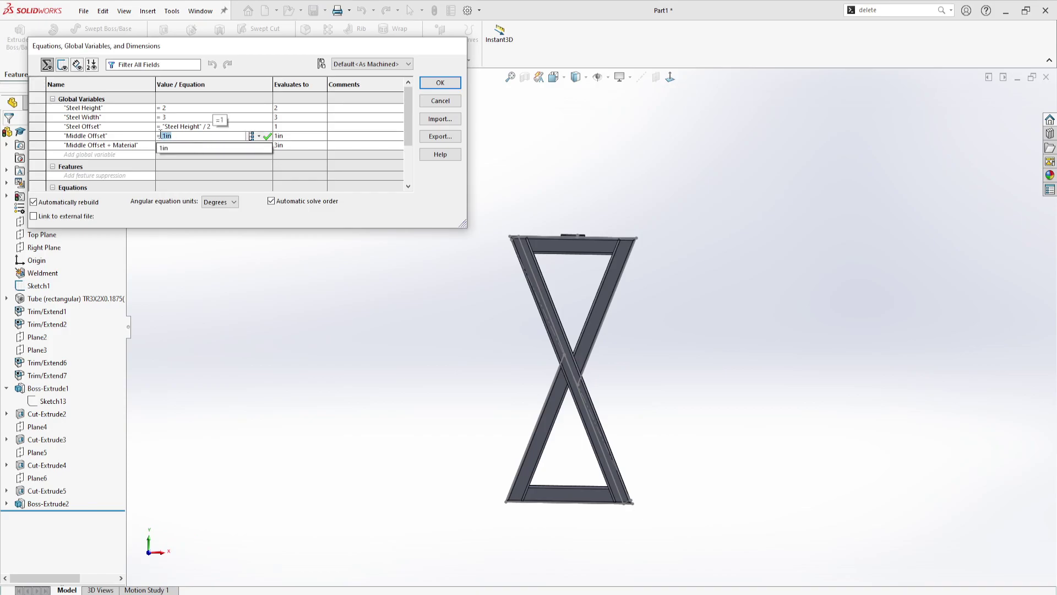
pyautogui.write('2')
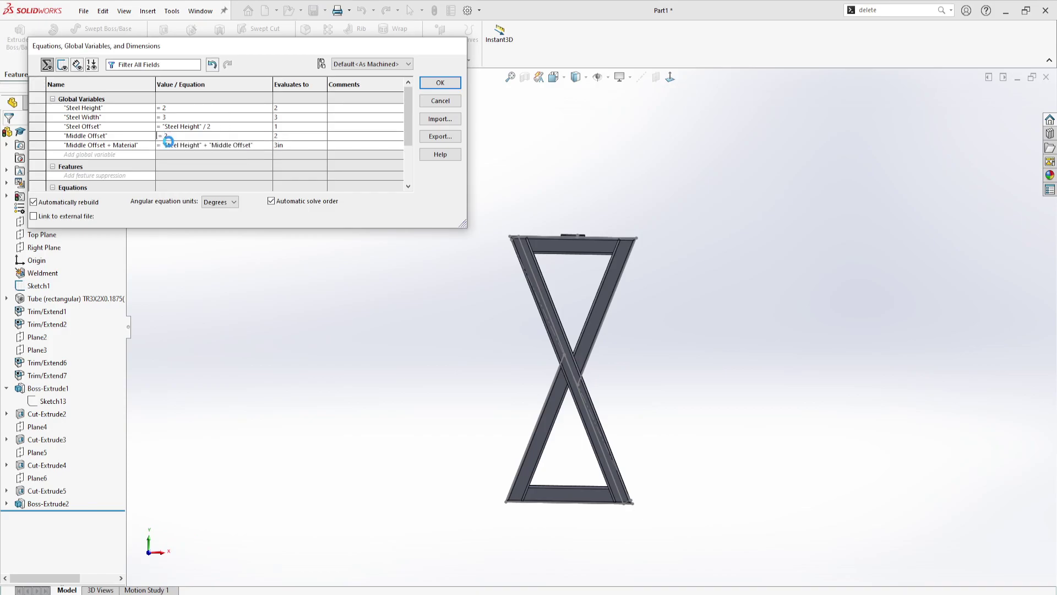
pyautogui.press('Return')
pyautogui.click(431, 88)
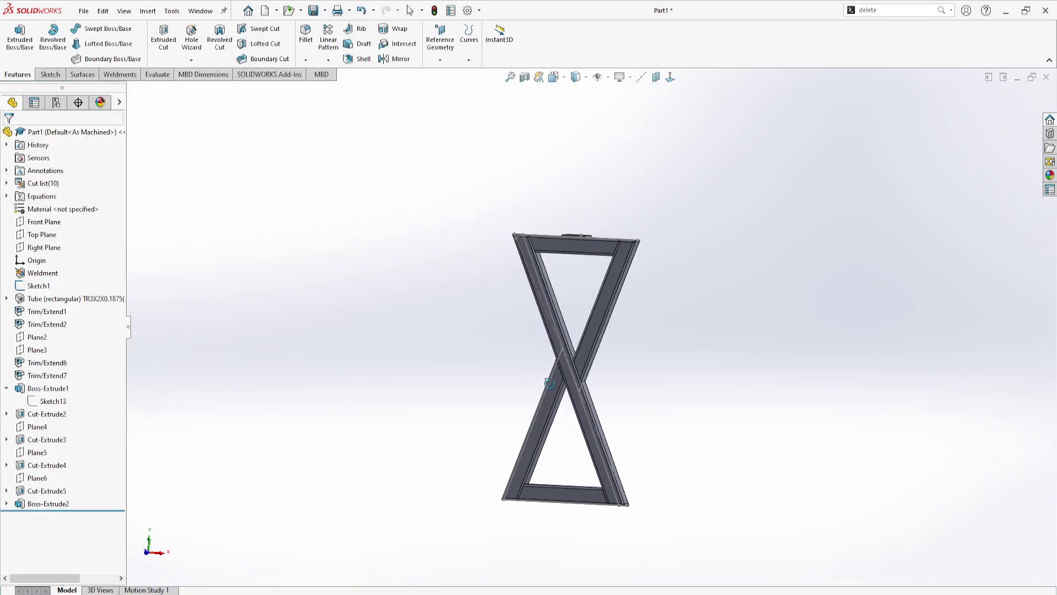
pyautogui.scroll(-5, 567, 388)
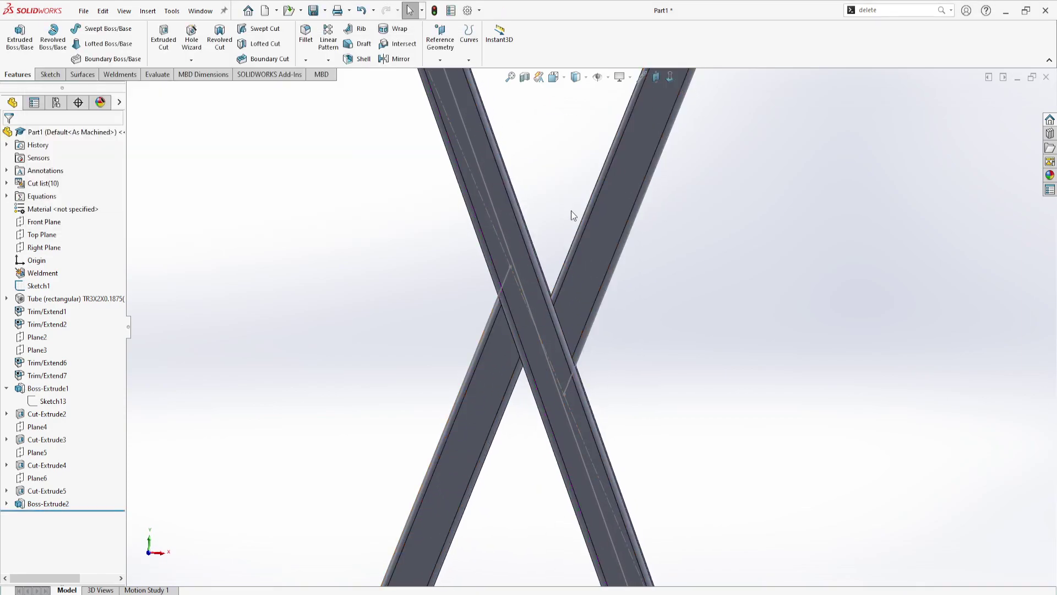
pyautogui.press('f')
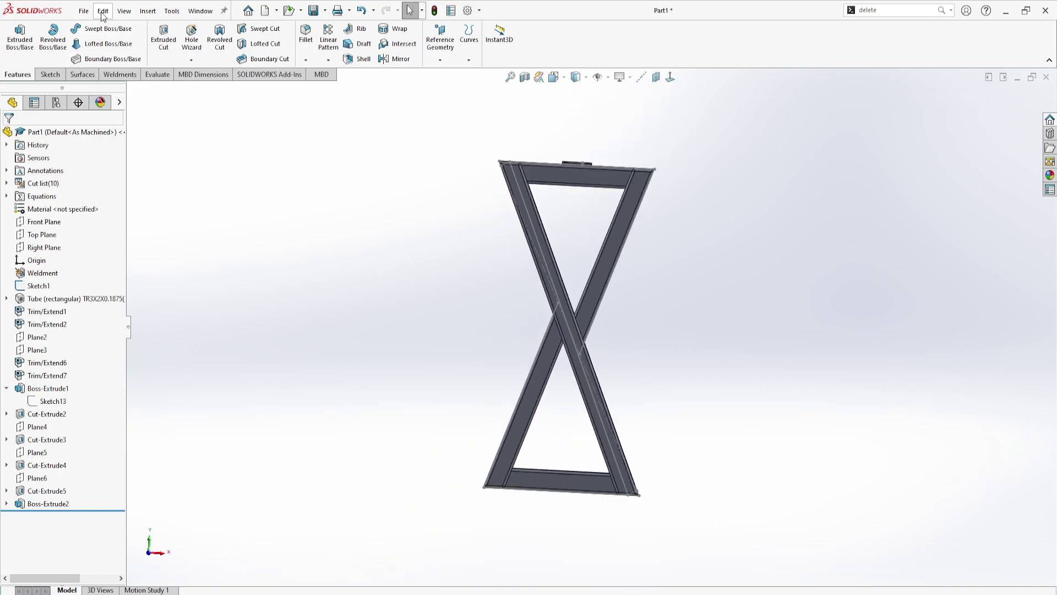
# Set the Steel Height global variable to 1, accept the equations and inspect the middle crossing and frame.
pyautogui.click(103, 11)
pyautogui.moveTo(169, 12)
pyautogui.click(195, 452)
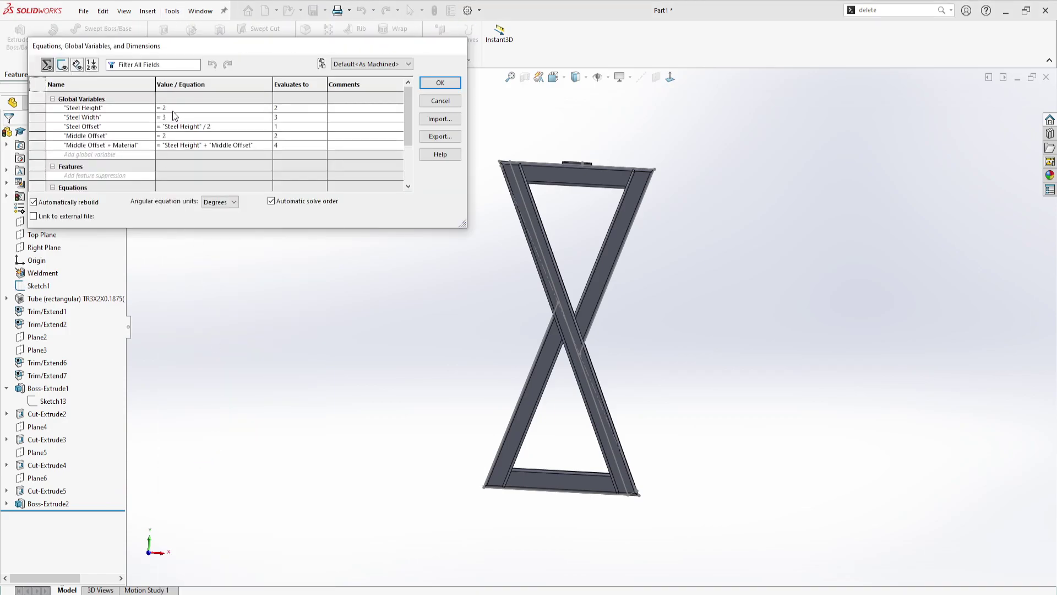
pyautogui.click(171, 108)
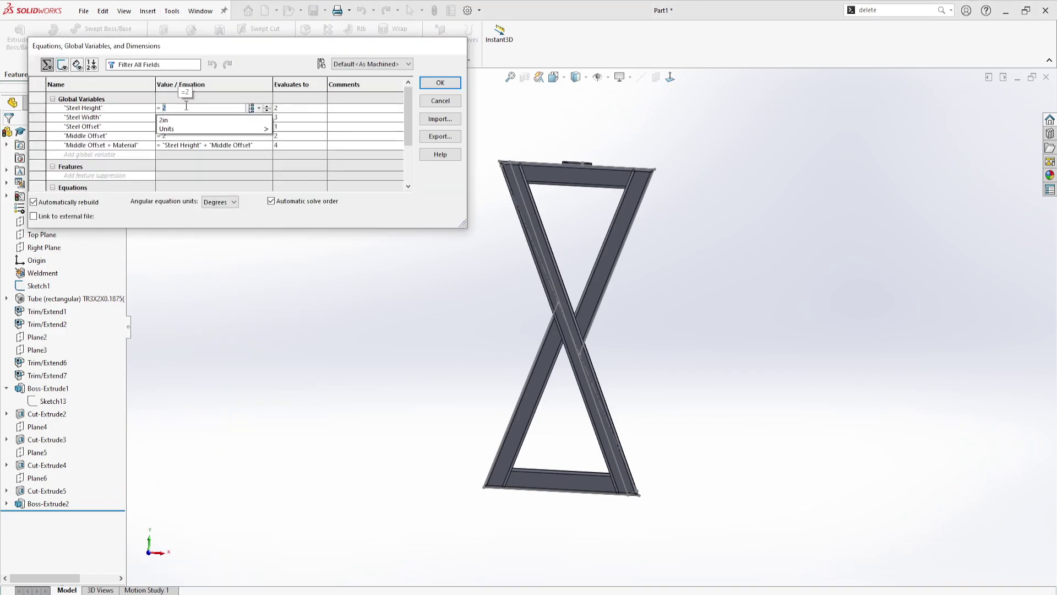
pyautogui.write('1')
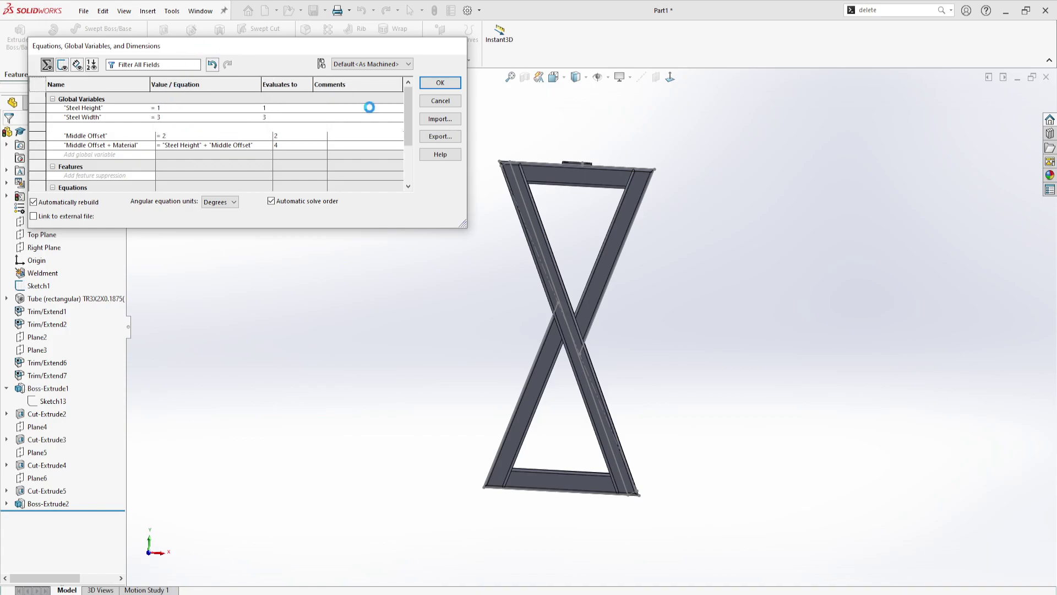
pyautogui.click(347, 107)
pyautogui.click(440, 84)
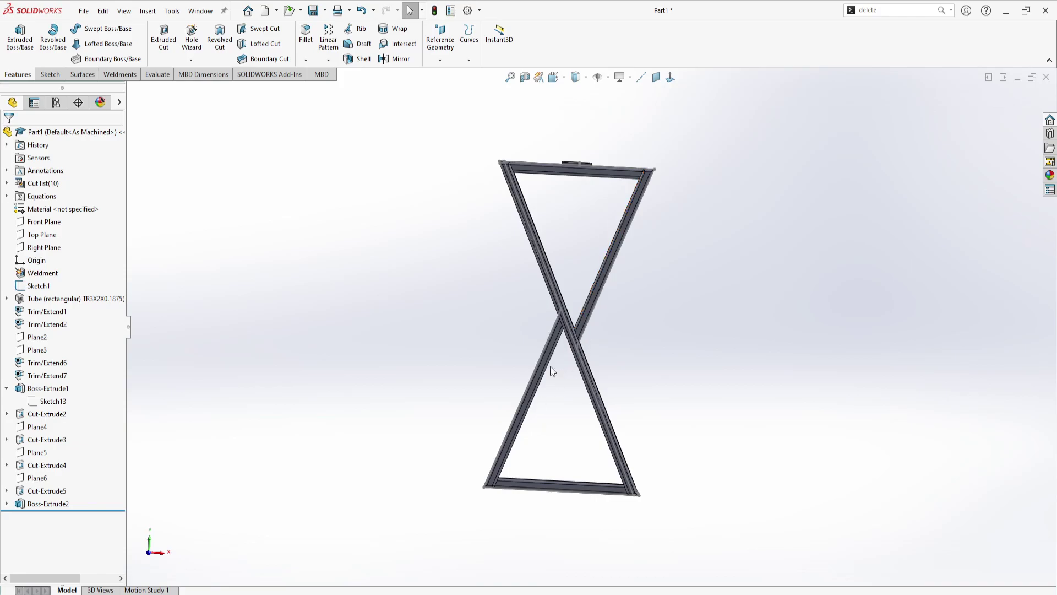
pyautogui.moveTo(559, 332); pyautogui.dragTo(545, 339, button='middle')
pyautogui.scroll(-5, 591, 340)
pyautogui.moveTo(507, 309); pyautogui.dragTo(592, 262, button='middle')
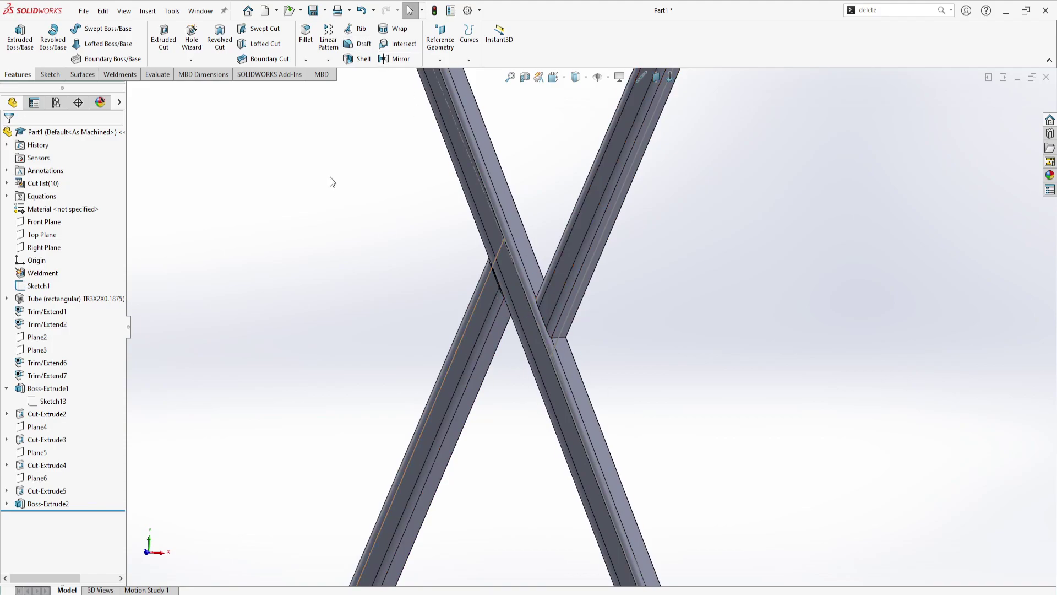
pyautogui.scroll(5, 528, 347)
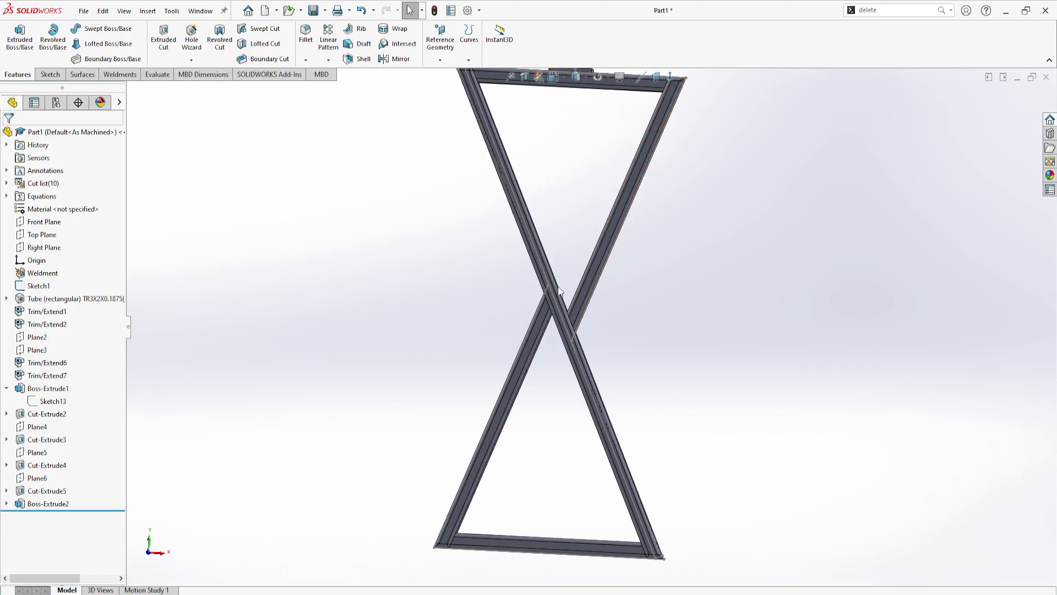
pyautogui.moveTo(544, 334); pyautogui.dragTo(521, 358, button='middle')
# Add a global variable Leg Height with a value of 32 in the part's equations.
pyautogui.click(84, 11)
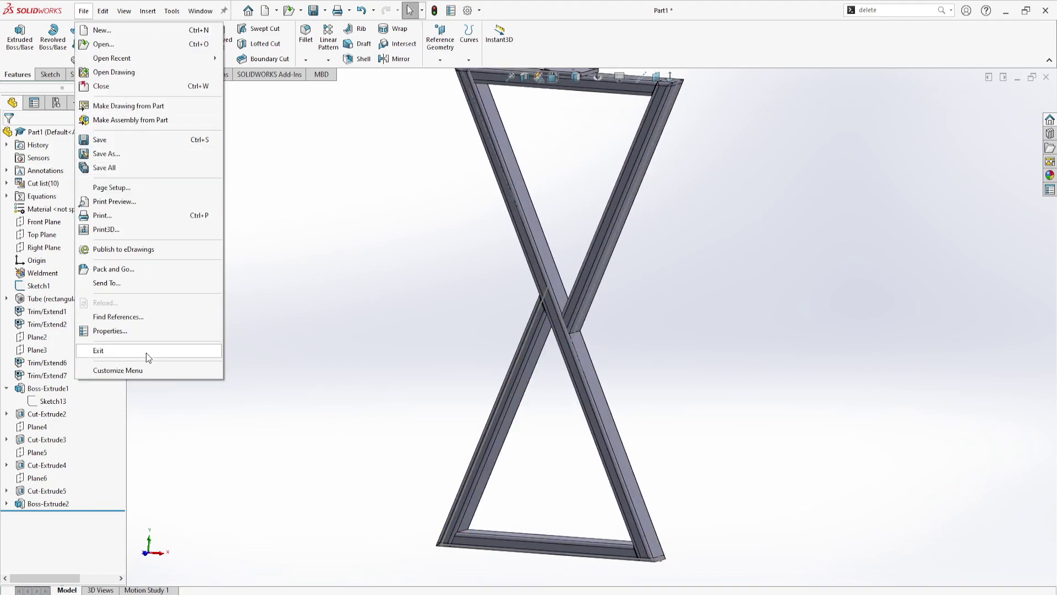
pyautogui.moveTo(172, 11)
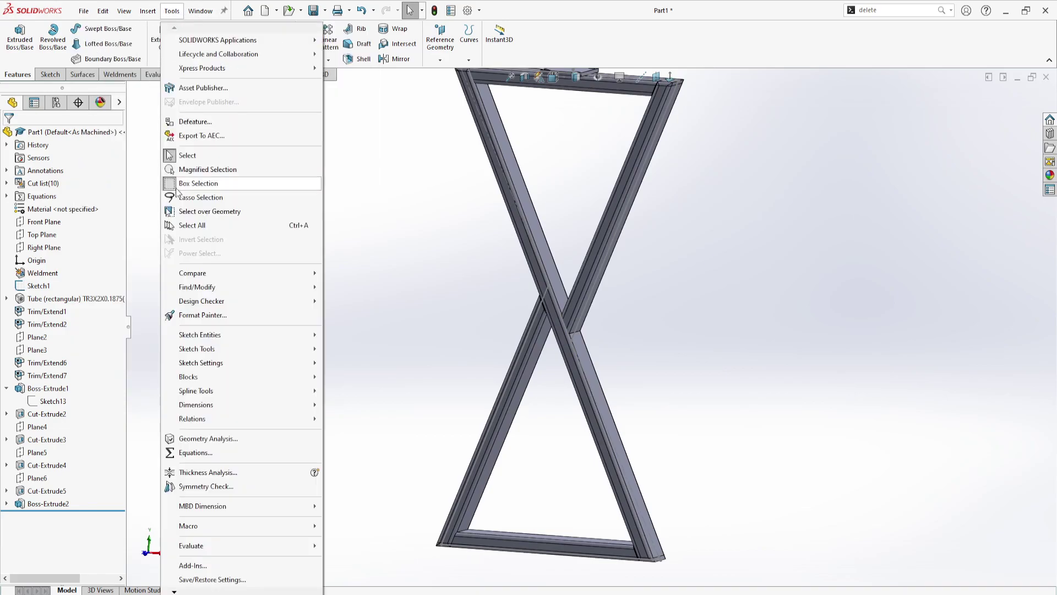
pyautogui.click(194, 453)
pyautogui.click(109, 154)
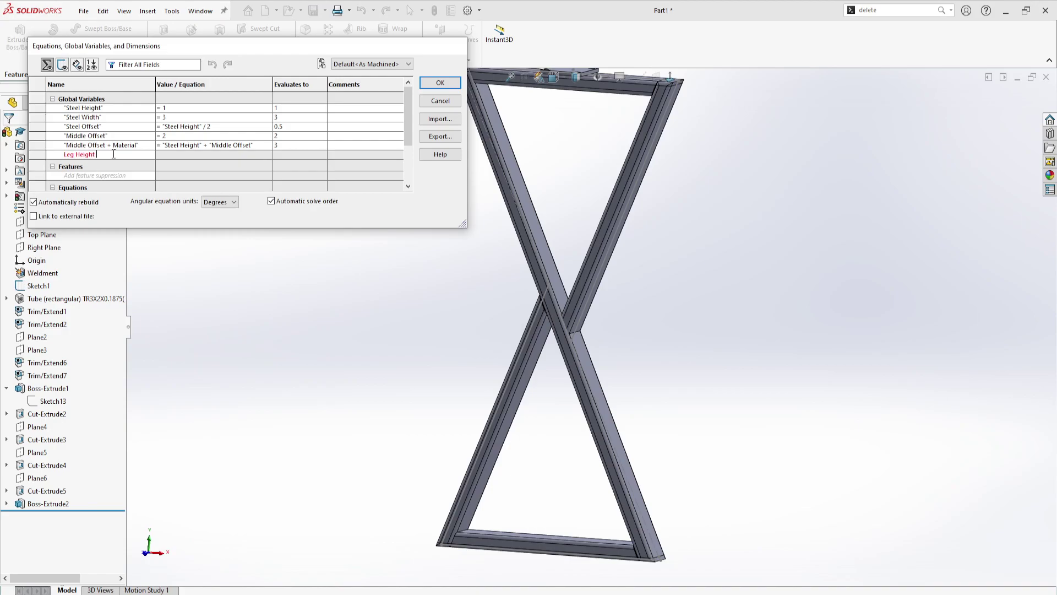
pyautogui.press('Tab')
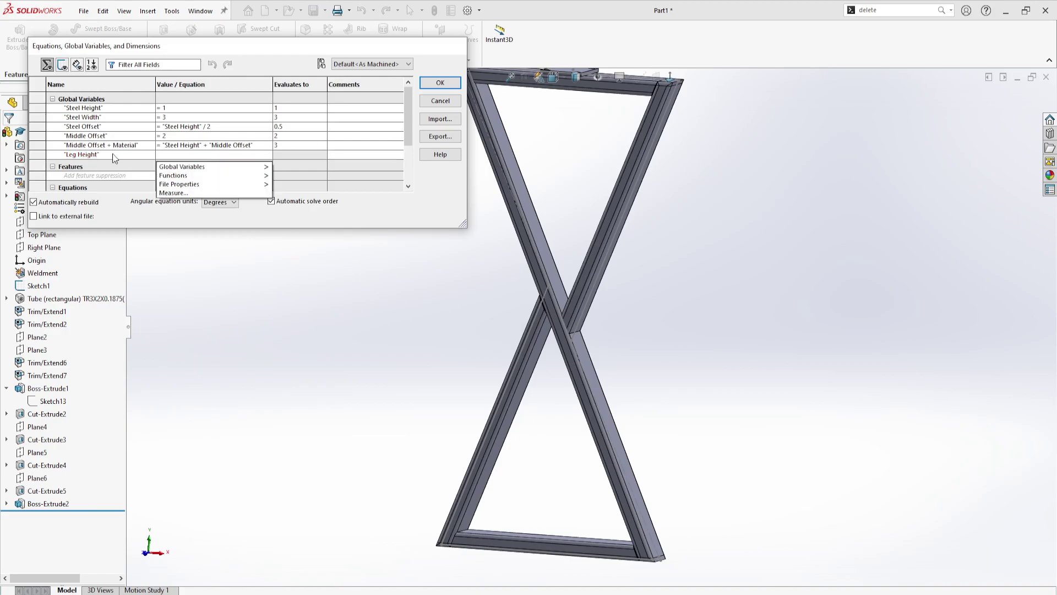
pyautogui.write('32')
pyautogui.press('Return')
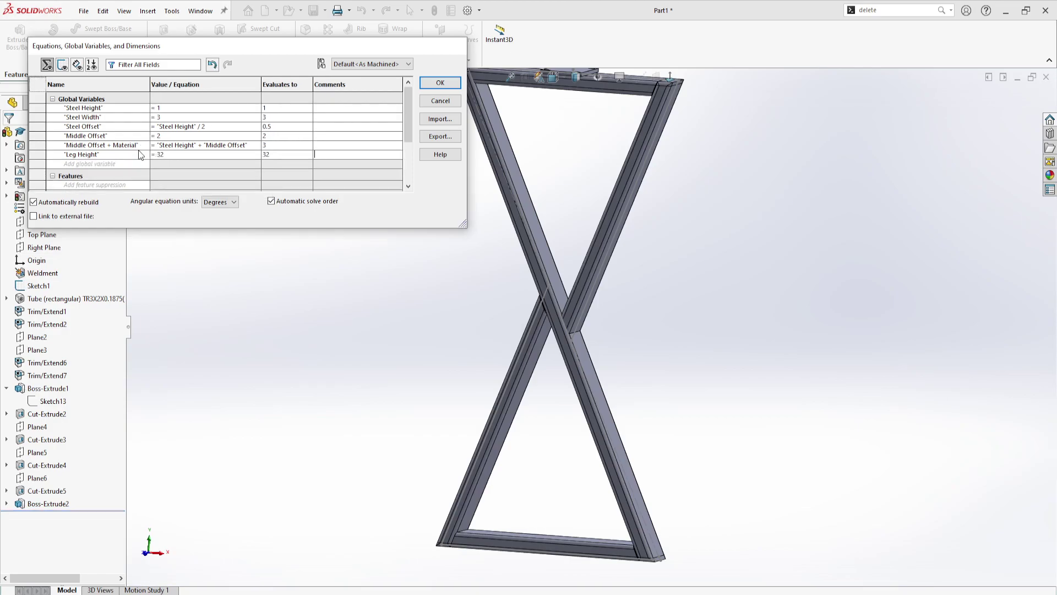
# Add a global variable Leg Width with a value of 16 and accept the equations.
pyautogui.click(101, 164)
pyautogui.write('Leg Width')
pyautogui.press('Tab')
pyautogui.write('16')
pyautogui.press('Tab')
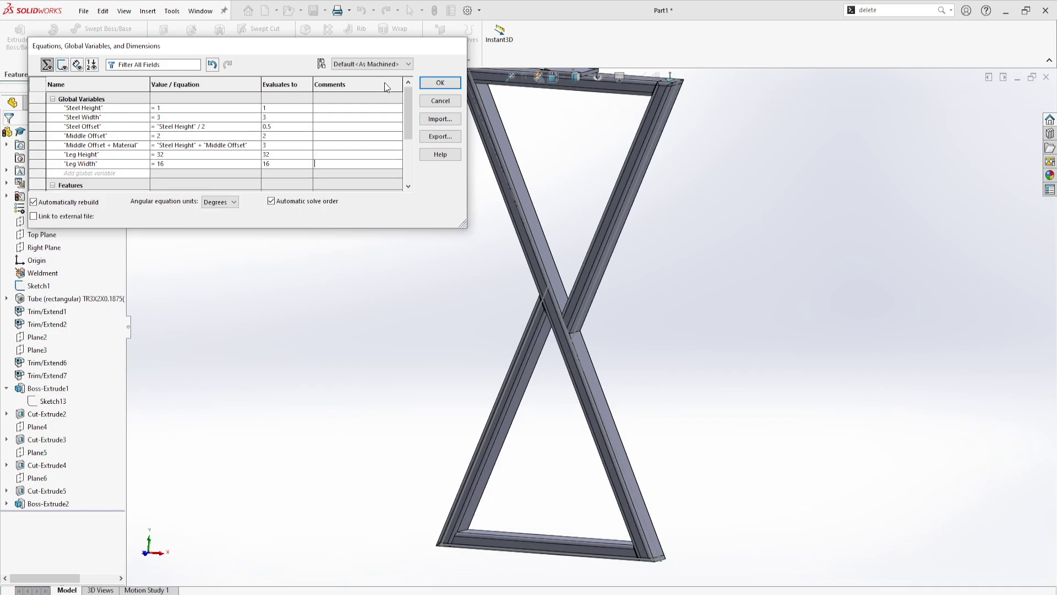
pyautogui.click(422, 81)
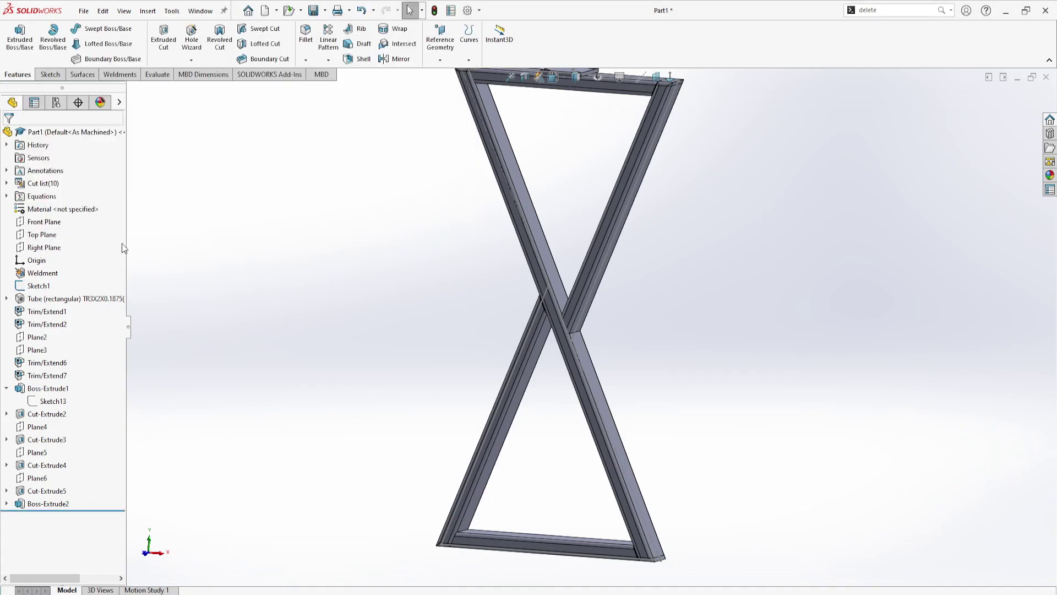
# Reopen layout Sketch1 for editing and link the leg's overall vertical height dimension to the "Leg Height" global variable.
pyautogui.click(38, 285)
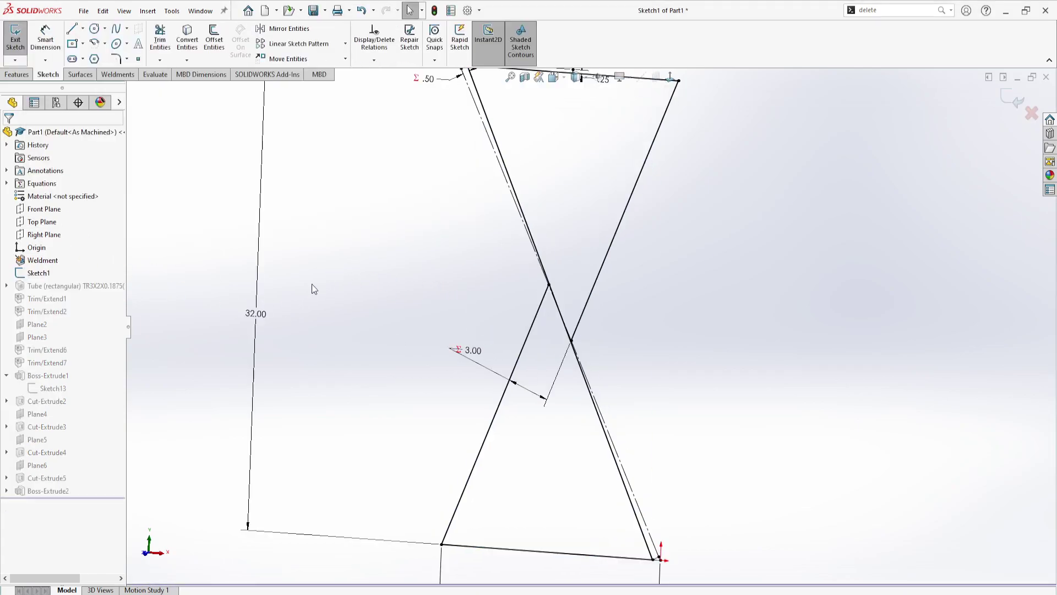
pyautogui.doubleClick(266, 324)
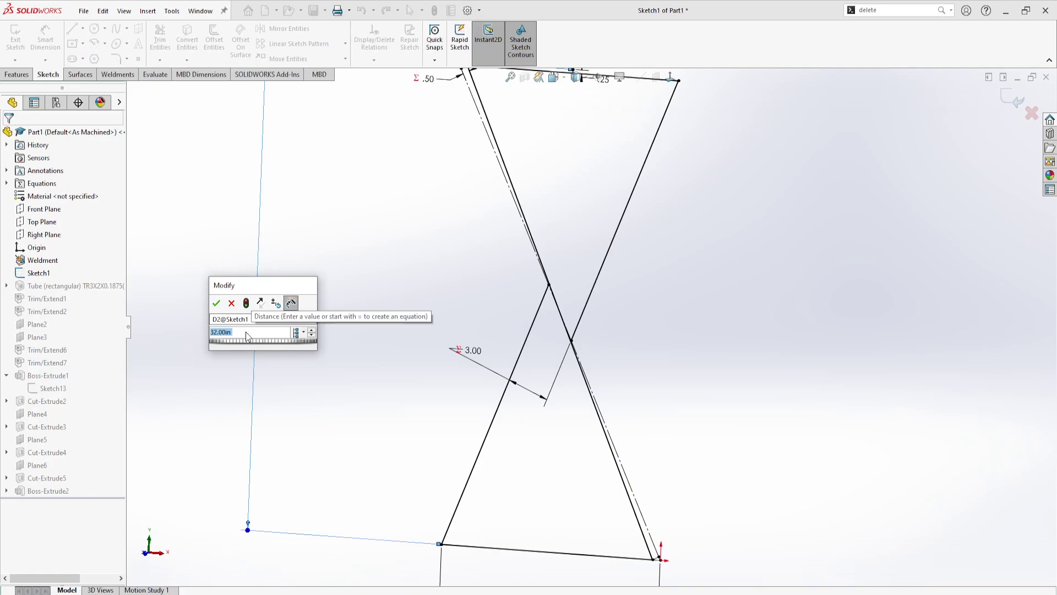
pyautogui.write('=')
pyautogui.moveTo(284, 353)
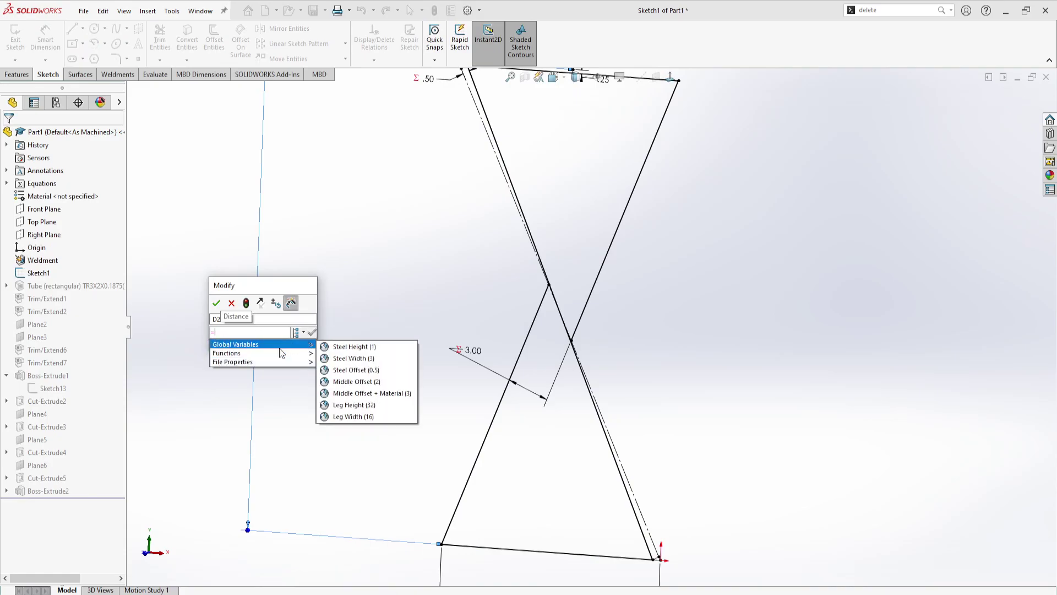
pyautogui.click(376, 405)
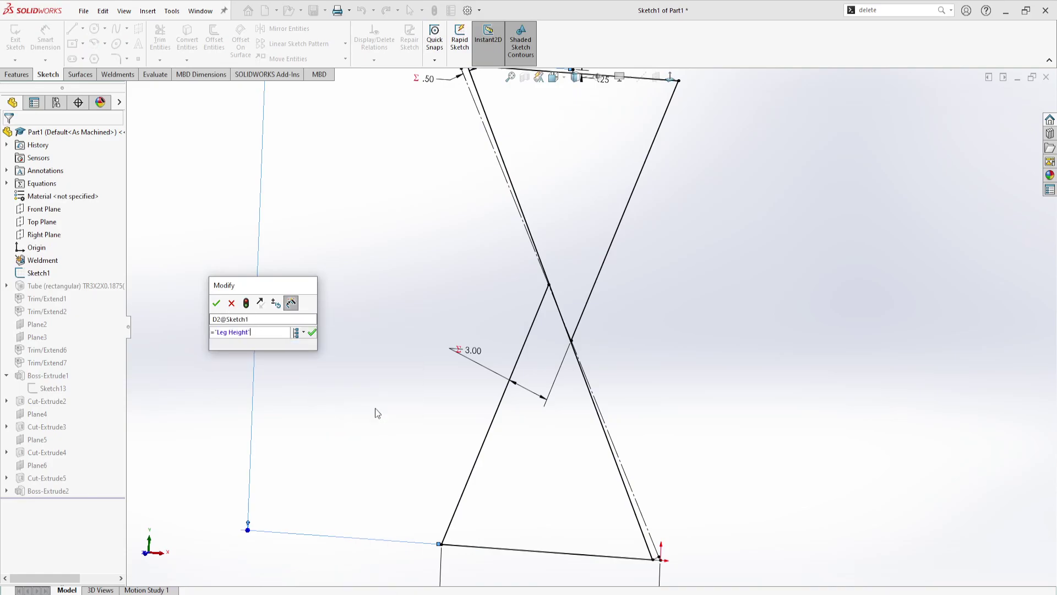
pyautogui.click(216, 302)
# Link the horizontal width dimension below the sketch's base line to the "Leg Width" global variable and rebuild the part.
pyautogui.press('f')
pyautogui.scroll(-2, 550, 435)
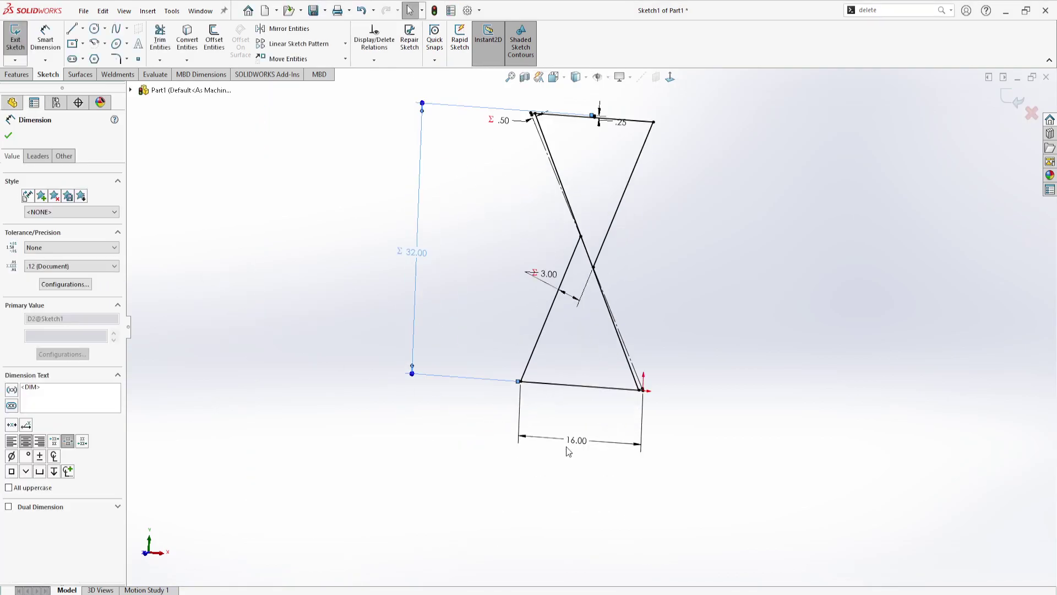
pyautogui.doubleClick(575, 438)
pyautogui.write('=')
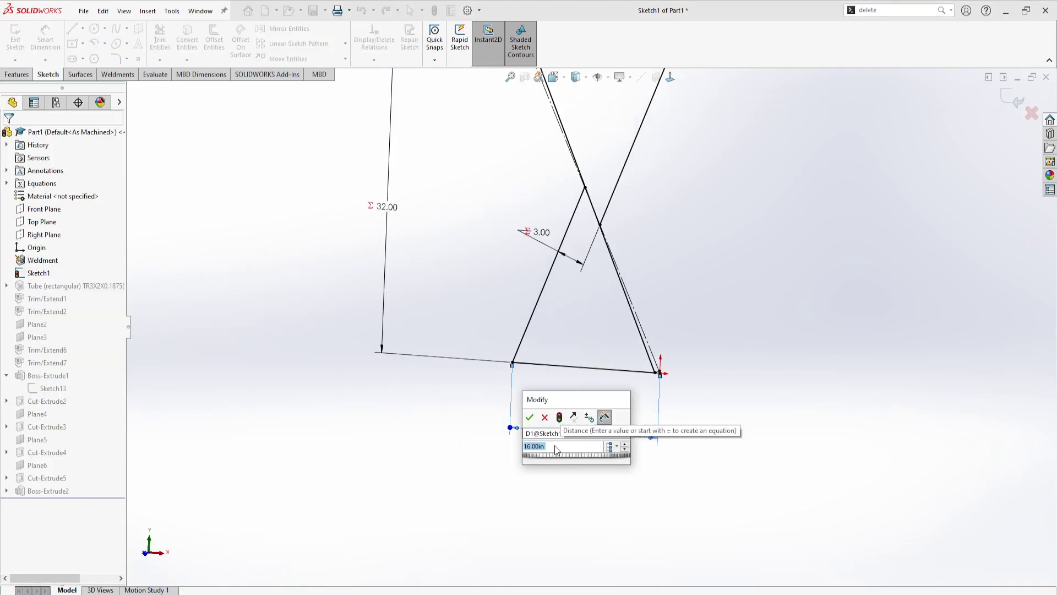
pyautogui.moveTo(564, 477)
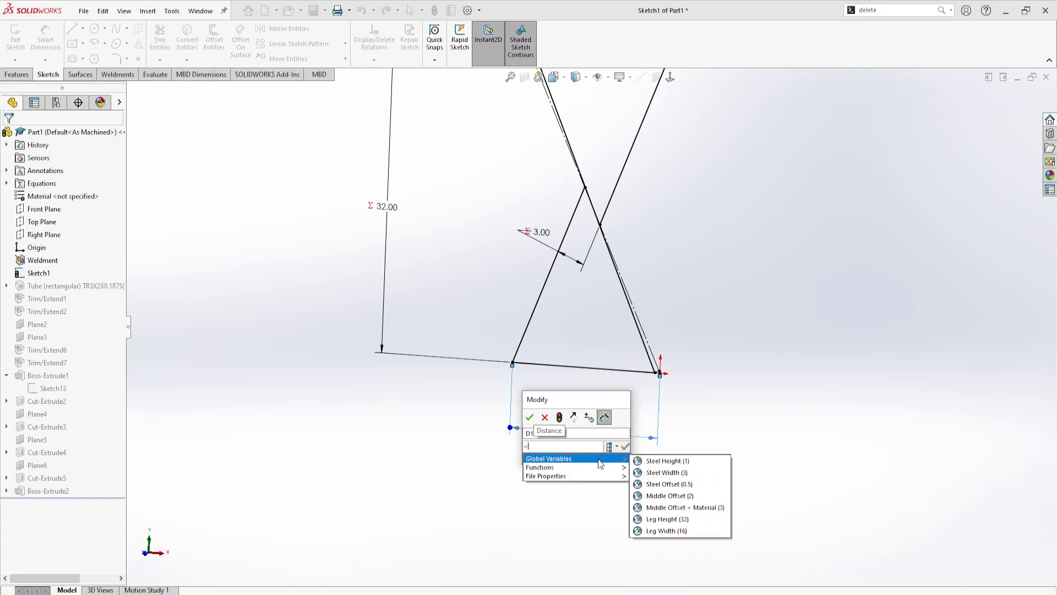
pyautogui.click(676, 530)
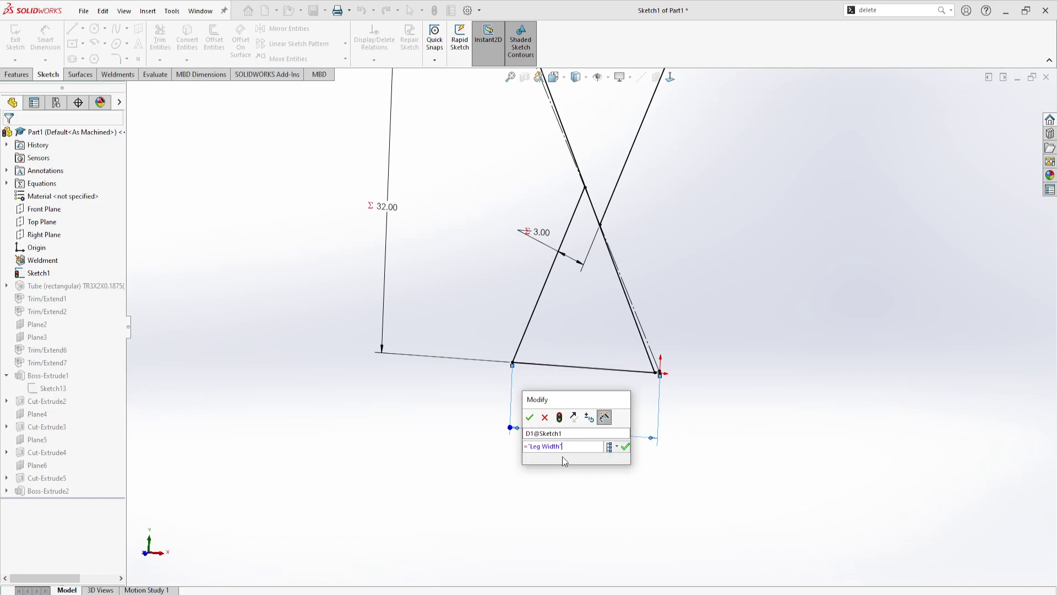
pyautogui.click(530, 417)
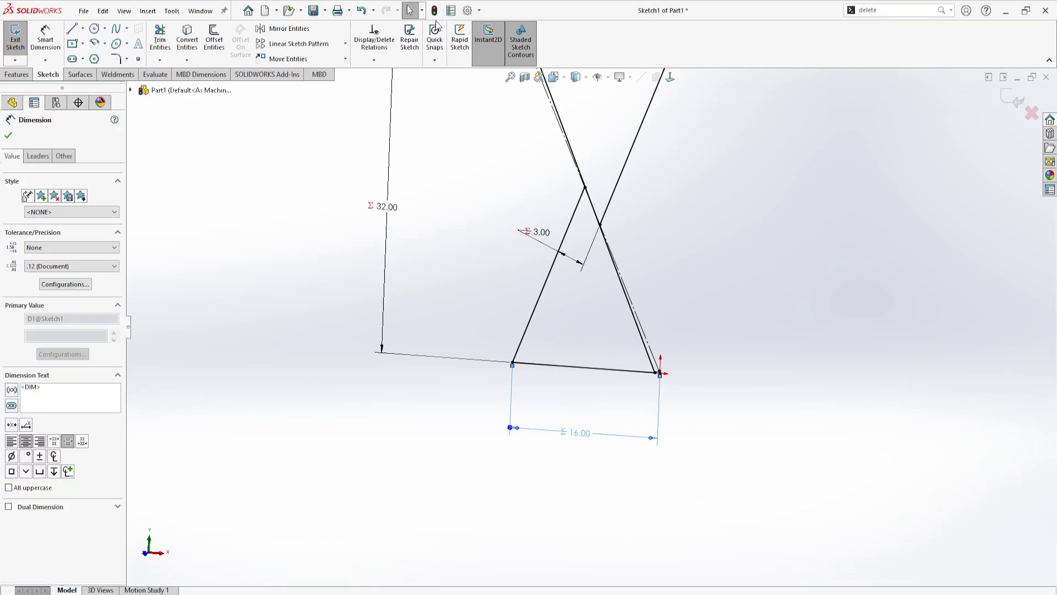
pyautogui.click(435, 9)
pyautogui.scroll(5, 550, 236)
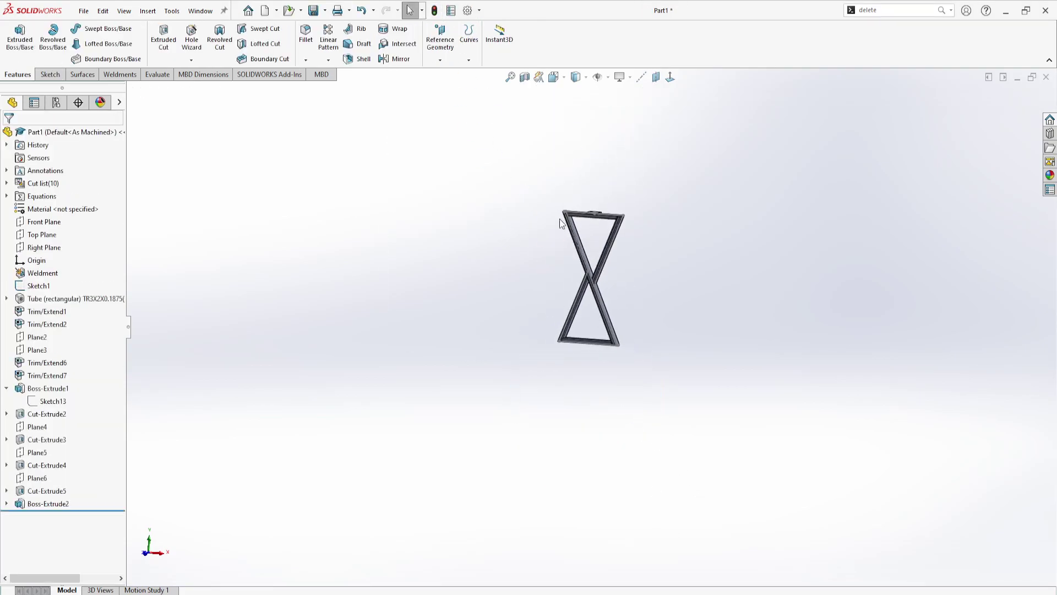
# Turn off automatic rebuild in the part's equations, accept them and inspect the leg's upper frame and crossing.
pyautogui.click(176, 16)
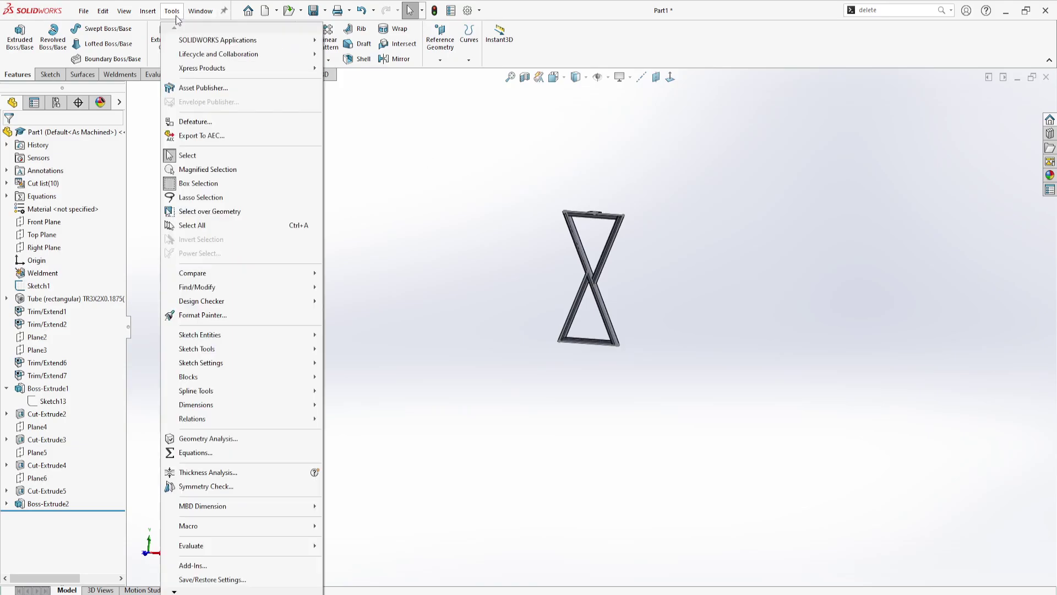
pyautogui.click(218, 454)
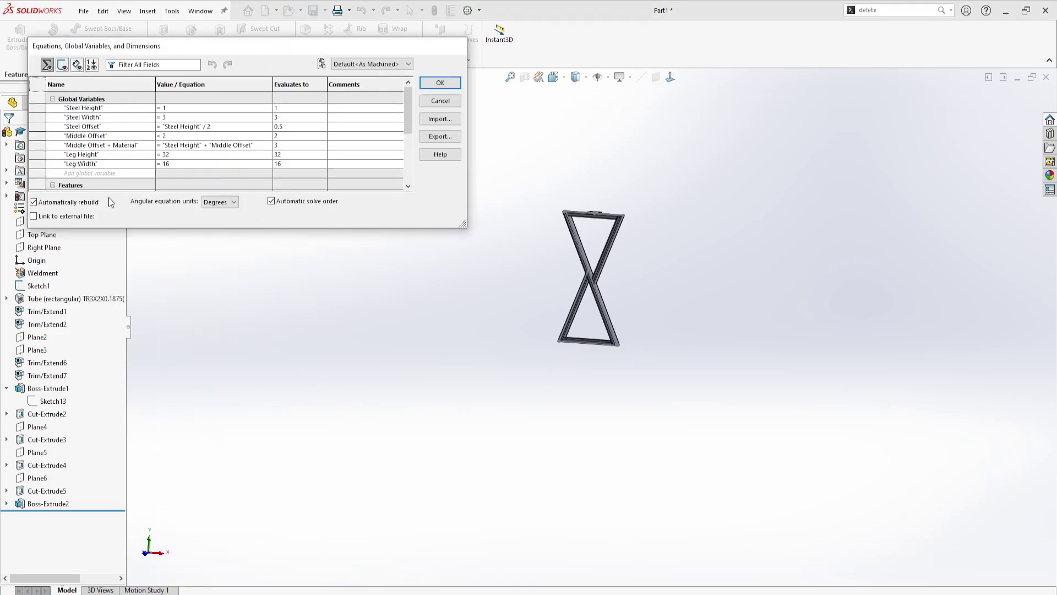
pyautogui.moveTo(43, 155); pyautogui.dragTo(50, 116)
pyautogui.click(117, 164)
pyautogui.click(46, 203)
pyautogui.click(58, 201)
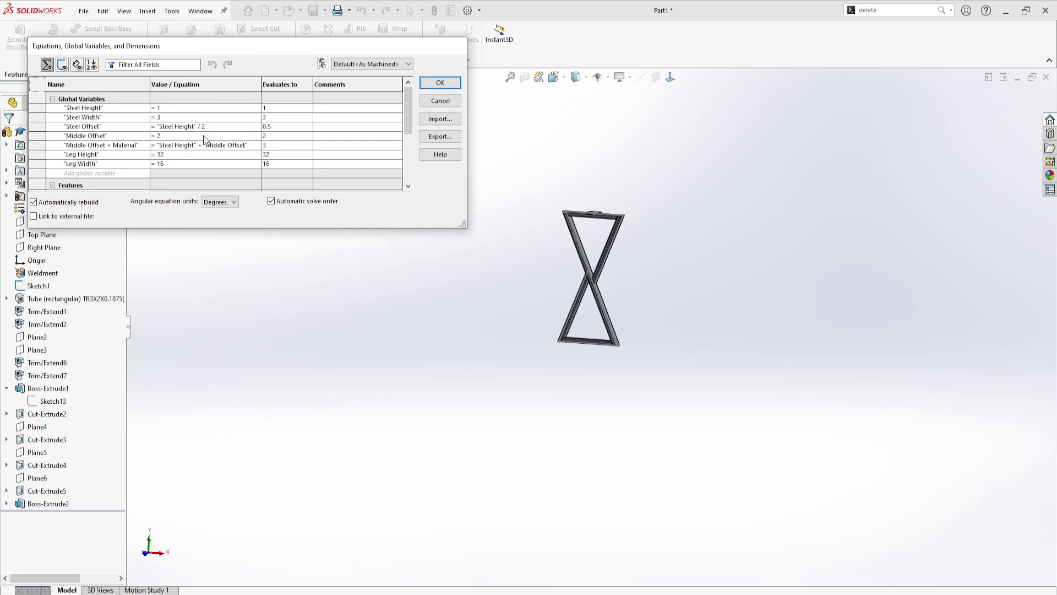
pyautogui.click(54, 202)
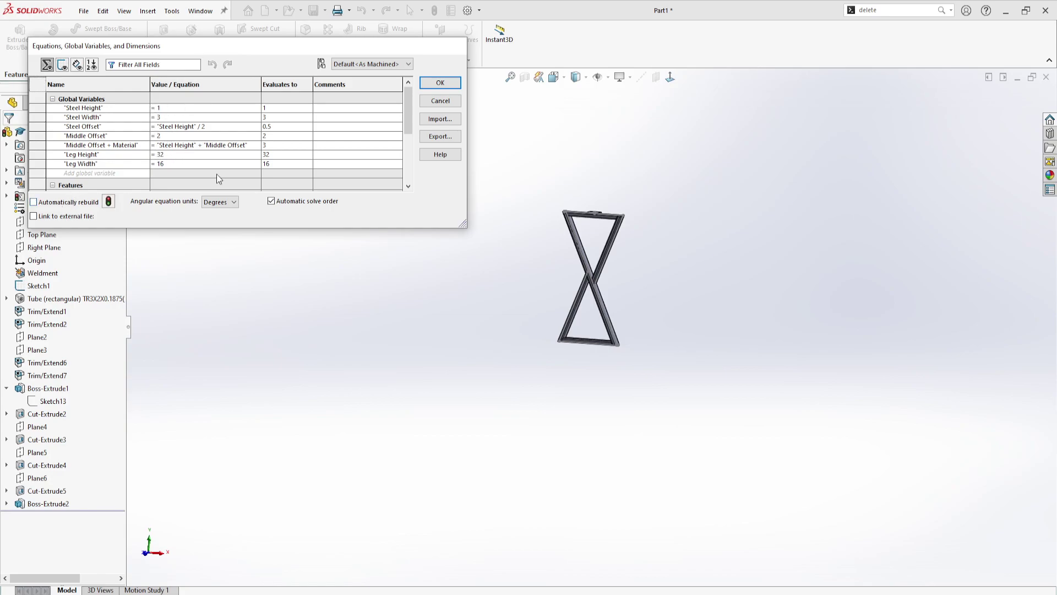
pyautogui.click(441, 81)
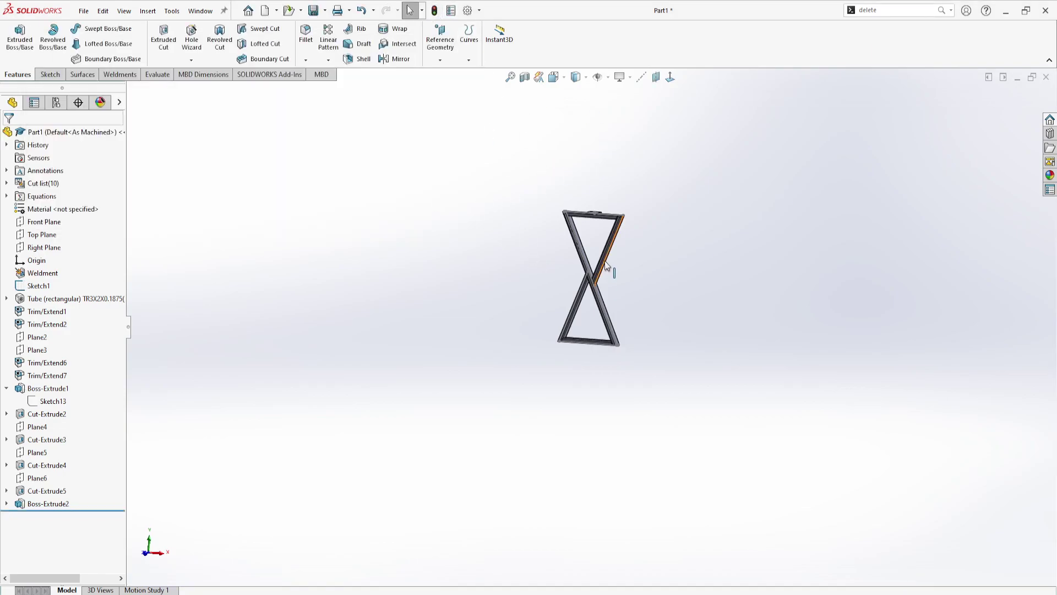
pyautogui.scroll(-10, 603, 239)
pyautogui.moveTo(579, 289); pyautogui.dragTo(545, 334, button='middle')
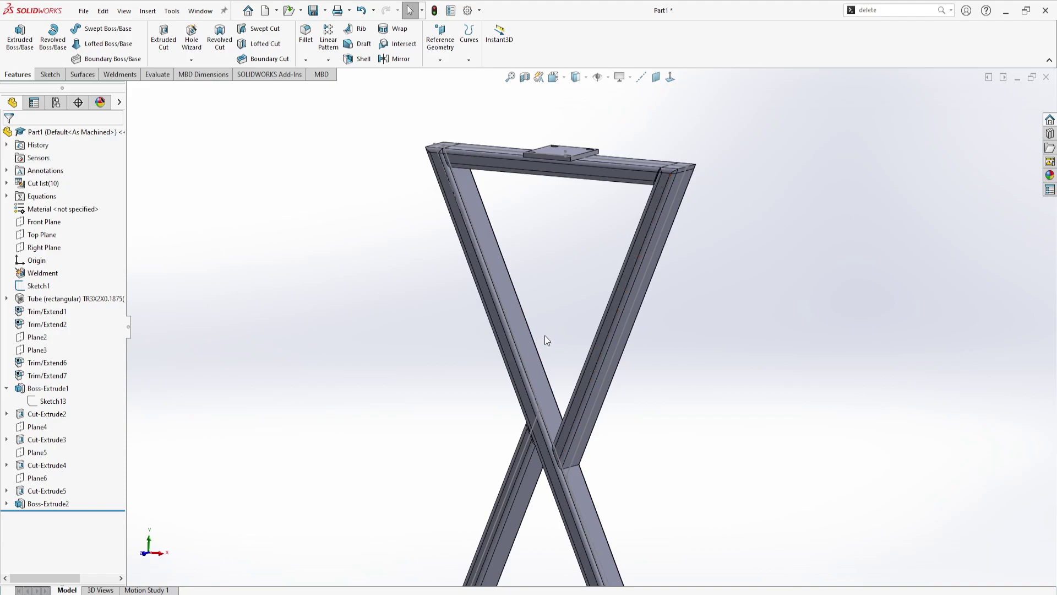